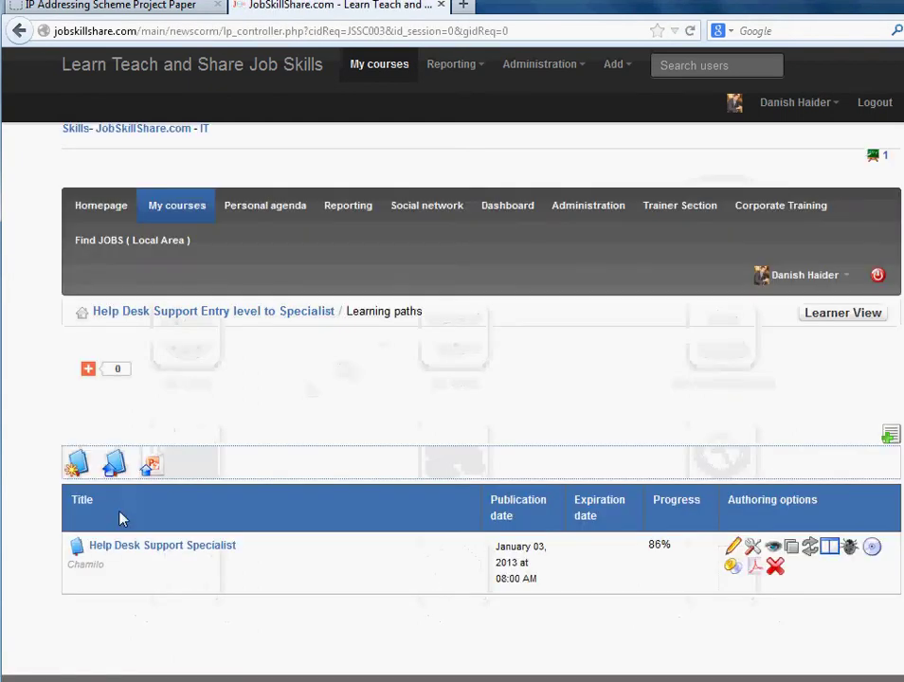
Step: Open the Help Desk Support Specialist learning path and scroll through its sidebar course sections
left_click(157, 546)
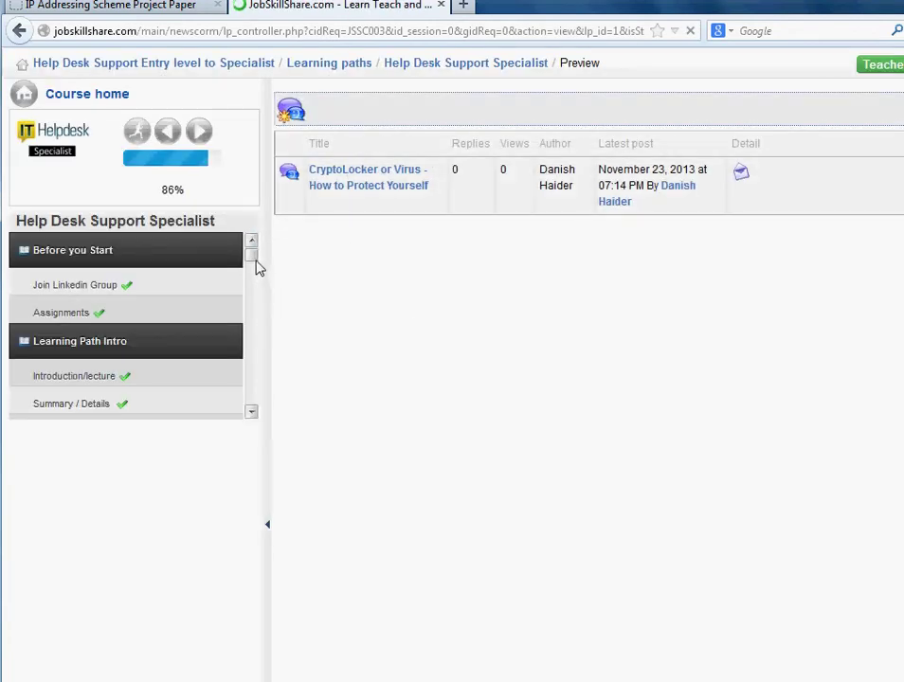
left_click_drag(253, 280, 254, 485)
scroll(144, 488, "down", 1)
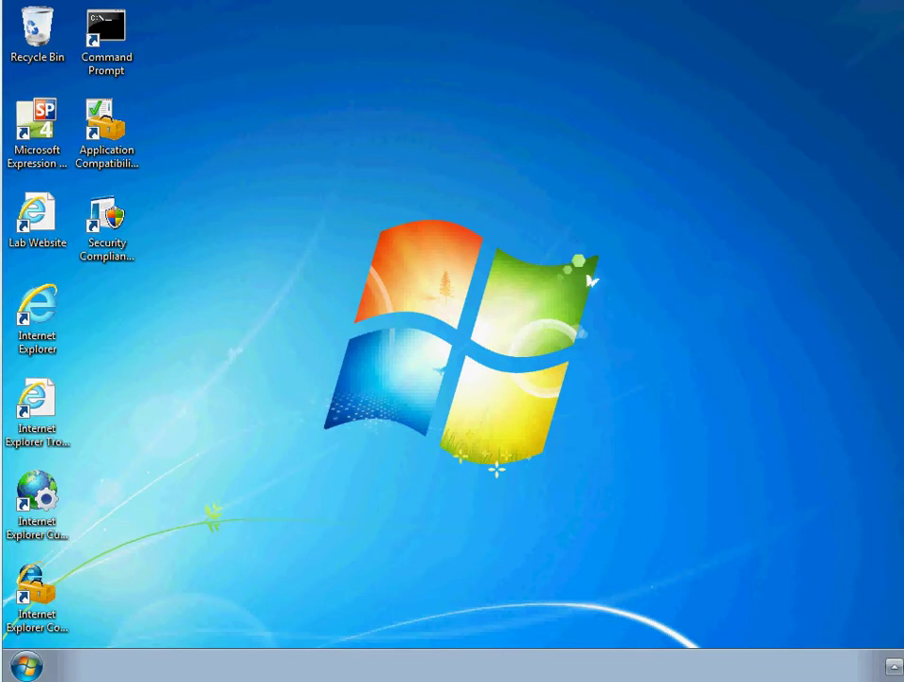
Step: Launch Paint from the Start menu's program list
left_click(27, 665)
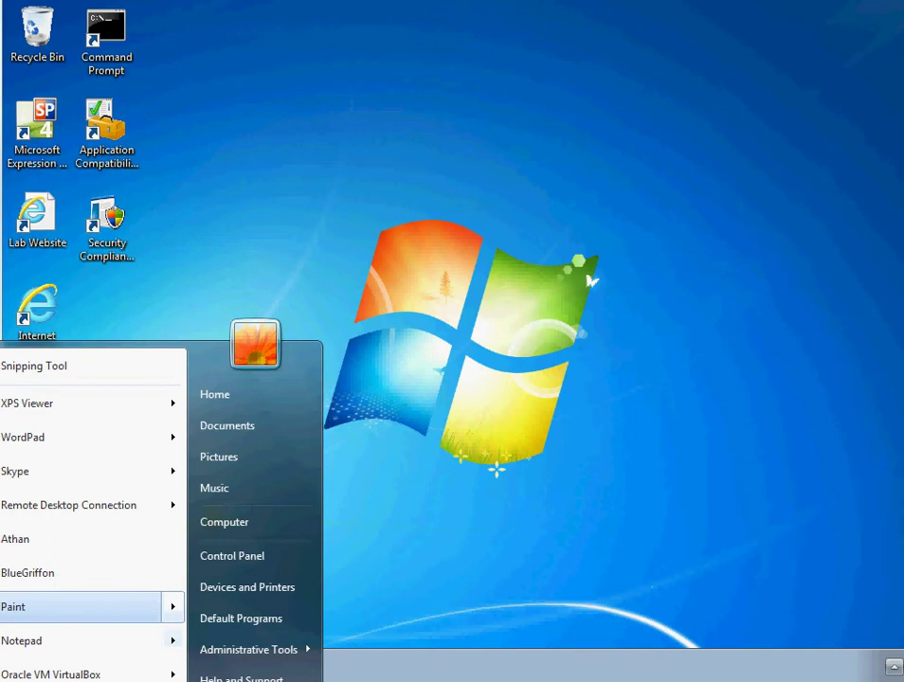
left_click(333, 270)
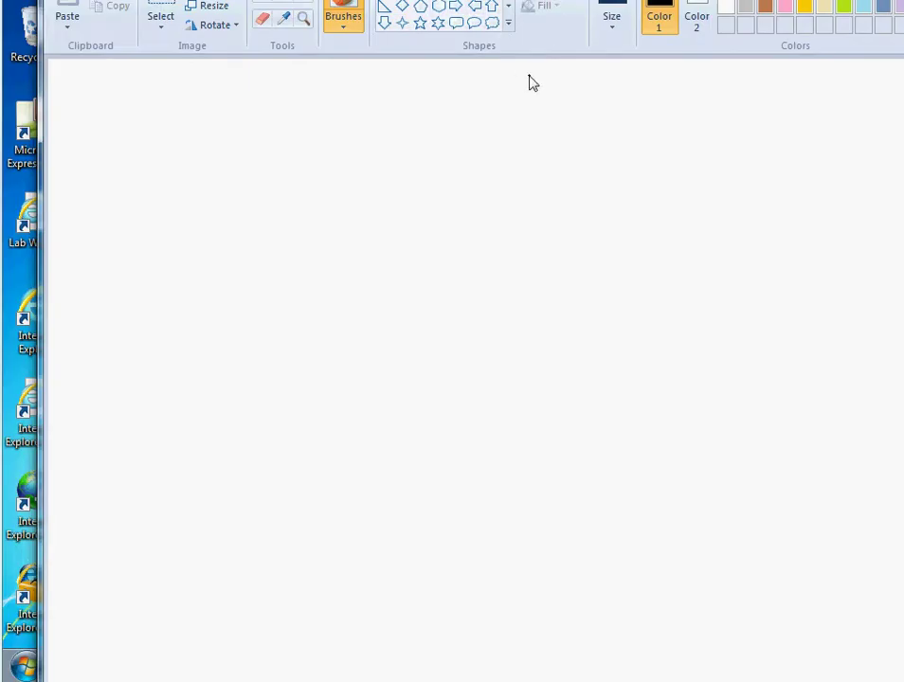
Step: Select the Pencil tool and set the line width to the third Size option
left_click(622, 7)
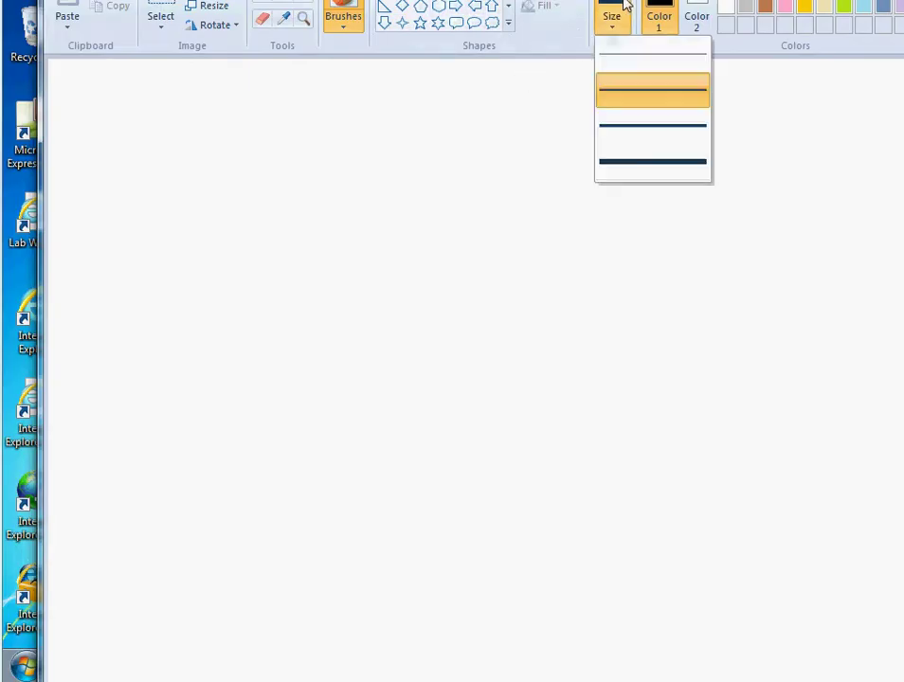
left_click(262, 7)
left_click(611, 12)
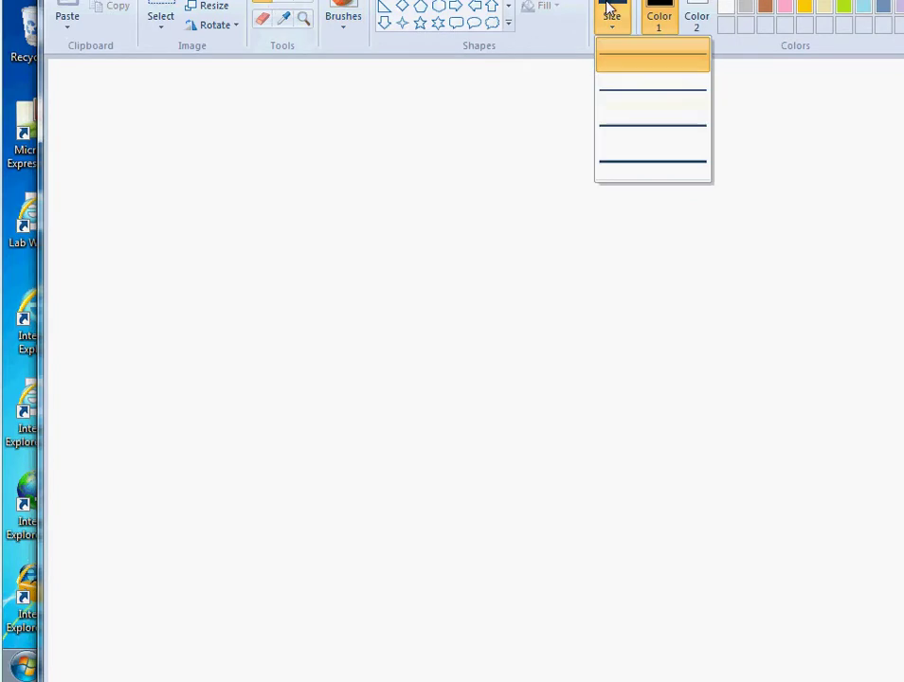
left_click(621, 142)
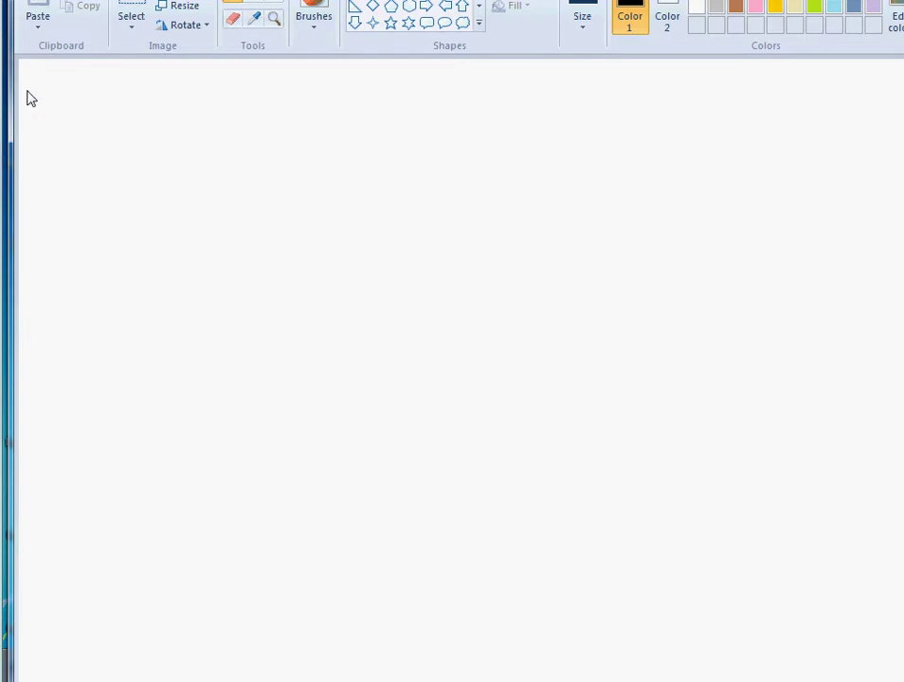
Step: Pencil-sketch the sss oval, a server tower with inner rectangle, and a wire to the P drive box
mouse_move(24, 94)
left_mouse_down()
mouse_move(110, 123)
mouse_move(57, 100)
mouse_move(57, 136)
mouse_move(59, 117)
mouse_move(81, 126)
left_mouse_up()
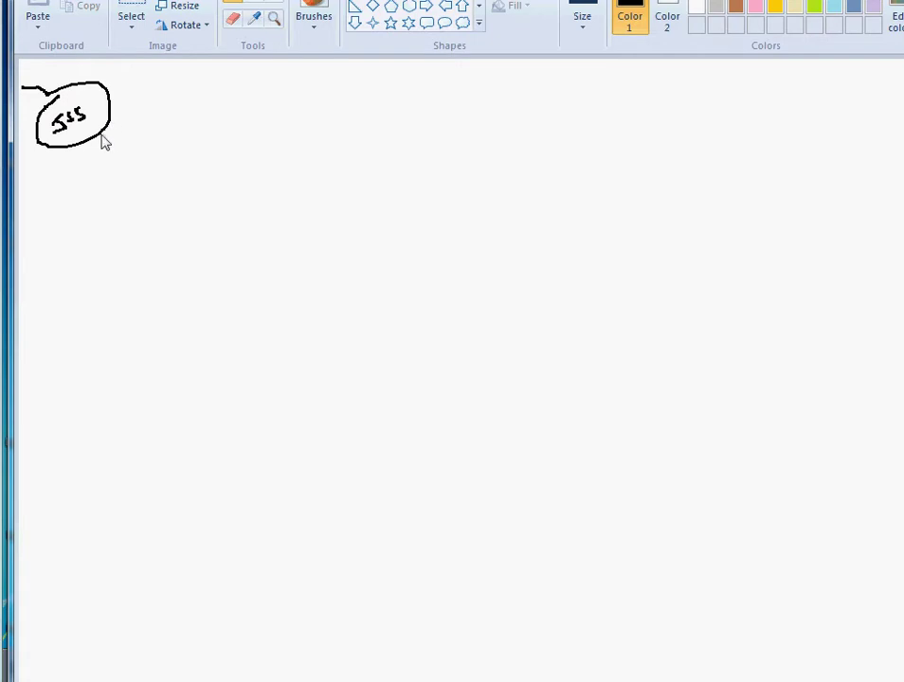
mouse_move(93, 144)
left_mouse_down()
mouse_move(90, 209)
mouse_move(116, 212)
mouse_move(128, 341)
mouse_move(75, 343)
mouse_move(64, 209)
mouse_move(80, 343)
left_mouse_up()
mouse_move(77, 263)
left_mouse_down()
mouse_move(98, 266)
mouse_move(89, 301)
mouse_move(80, 269)
mouse_move(111, 296)
left_mouse_up()
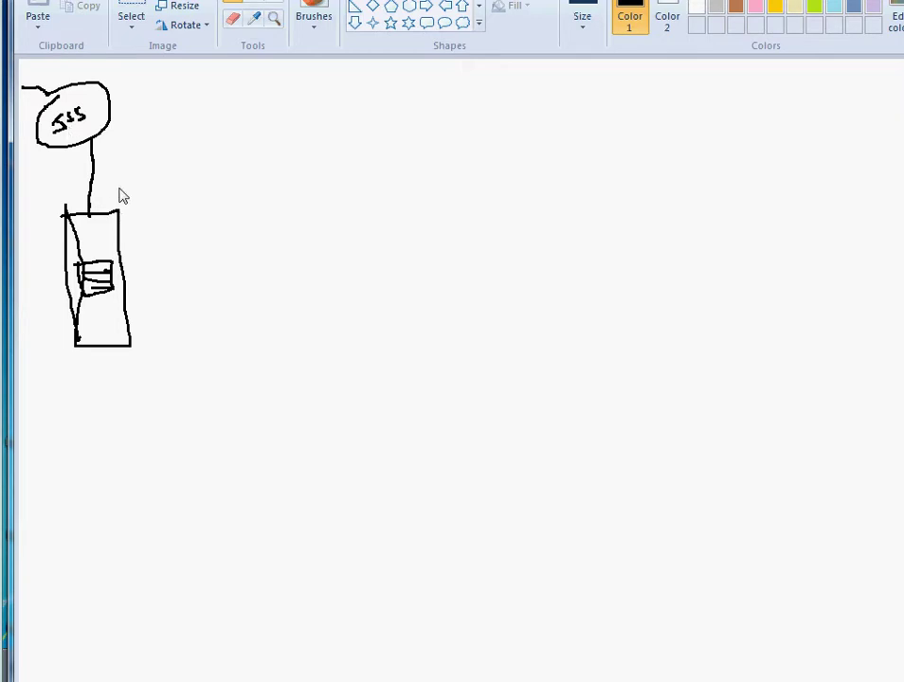
mouse_move(126, 212)
left_mouse_down()
mouse_move(186, 152)
mouse_move(234, 124)
left_mouse_up()
mouse_move(233, 117)
left_mouse_down()
mouse_move(234, 126)
mouse_move(276, 129)
mouse_move(254, 141)
mouse_move(239, 130)
mouse_move(313, 124)
mouse_move(439, 143)
mouse_move(407, 145)
mouse_move(429, 135)
left_mouse_up()
Step: Touch up the P drive label and write 2GB after it
left_click_drag(334, 118, 348, 129)
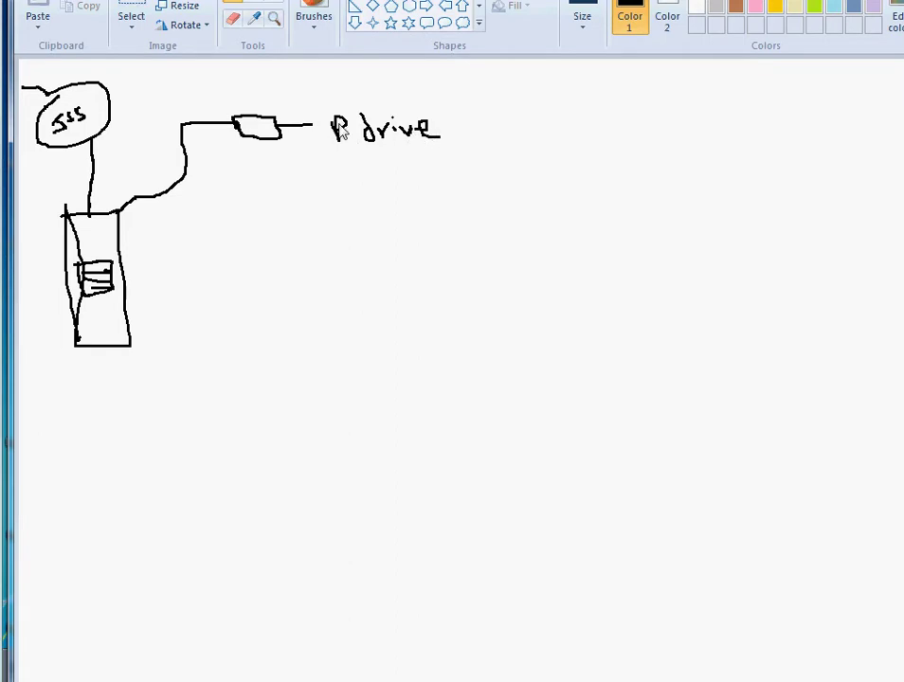
mouse_move(438, 136)
left_mouse_down()
mouse_move(489, 120)
mouse_move(573, 130)
mouse_move(578, 112)
mouse_move(575, 125)
left_mouse_up()
left_click(546, 119)
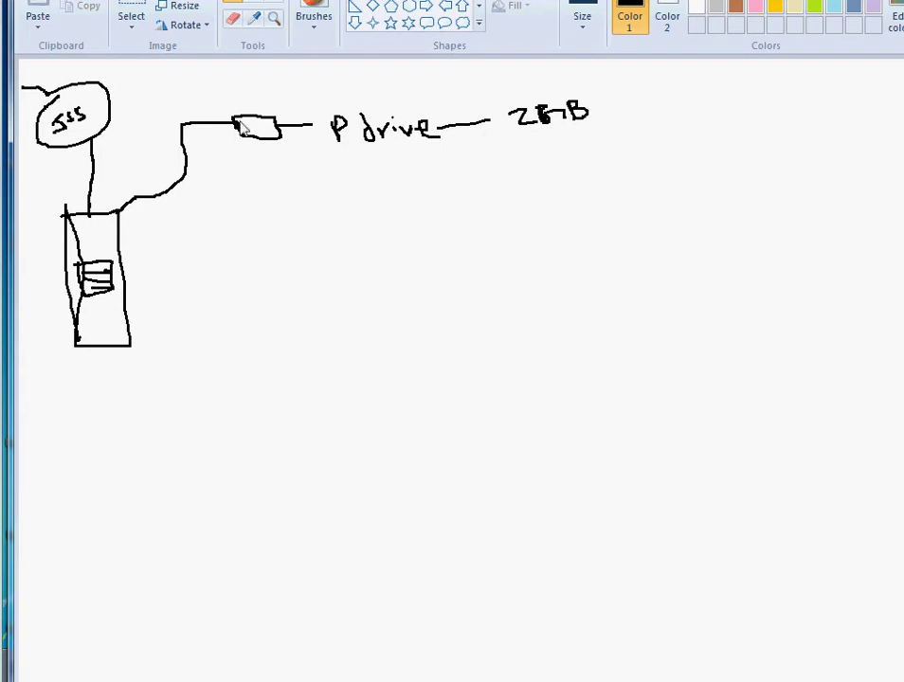
Step: Thicken the P drive wire and branch a second wired box labelled G-drive
left_click_drag(234, 131, 183, 131)
mouse_move(187, 169)
left_mouse_down()
mouse_move(197, 220)
mouse_move(262, 216)
mouse_move(270, 230)
mouse_move(332, 230)
mouse_move(271, 233)
left_mouse_up()
mouse_move(332, 210)
left_mouse_down()
mouse_move(389, 210)
mouse_move(426, 193)
mouse_move(454, 216)
mouse_move(478, 198)
mouse_move(494, 218)
mouse_move(520, 201)
mouse_move(537, 216)
mouse_move(549, 190)
mouse_move(576, 202)
left_mouse_up()
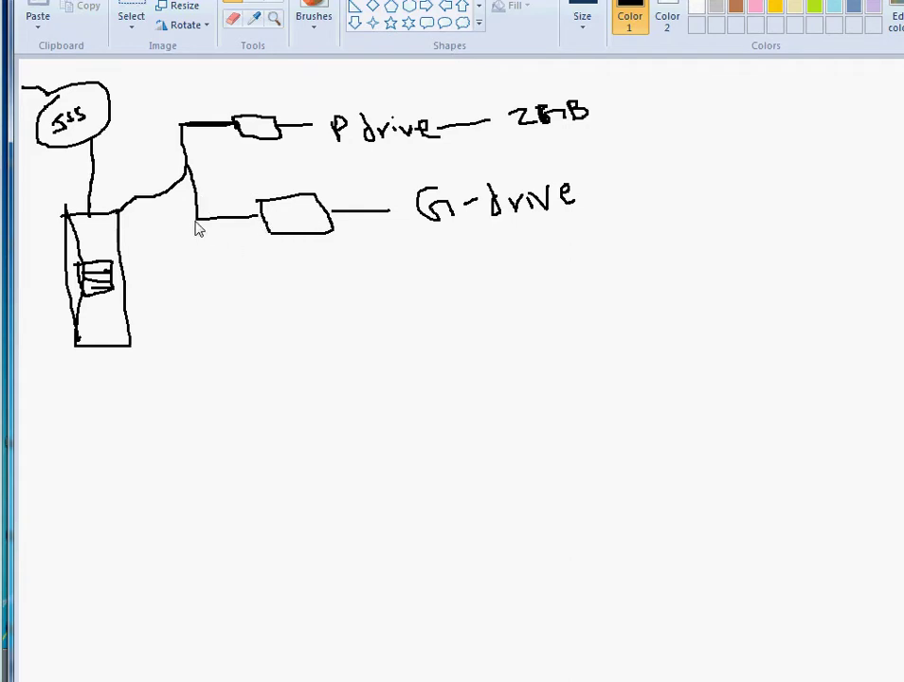
Step: Draw a third wired drive box labelled 1S APPS and retrace its outline boldly
mouse_move(198, 221)
left_mouse_down()
mouse_move(219, 313)
mouse_move(339, 293)
mouse_move(291, 335)
left_mouse_up()
left_click_drag(355, 304, 385, 299)
left_click_drag(412, 288, 414, 307)
mouse_move(426, 289)
left_mouse_down()
mouse_move(455, 303)
mouse_move(569, 300)
mouse_move(561, 288)
mouse_move(601, 301)
mouse_move(608, 277)
mouse_move(629, 286)
mouse_move(631, 268)
left_mouse_up()
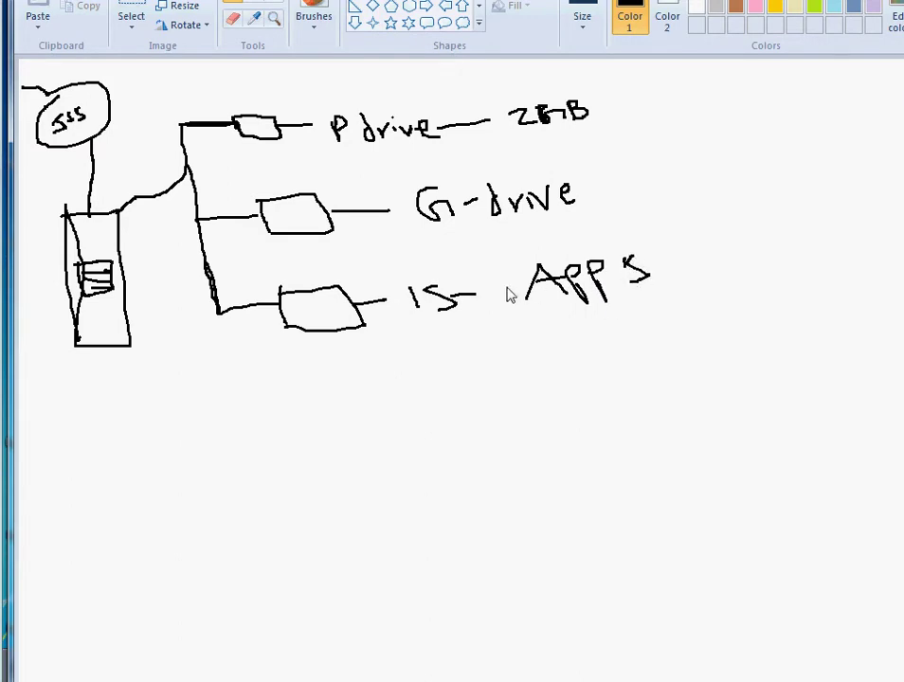
mouse_move(281, 295)
left_mouse_down()
mouse_move(325, 289)
mouse_move(361, 316)
mouse_move(338, 334)
mouse_move(287, 334)
mouse_move(292, 318)
left_mouse_up()
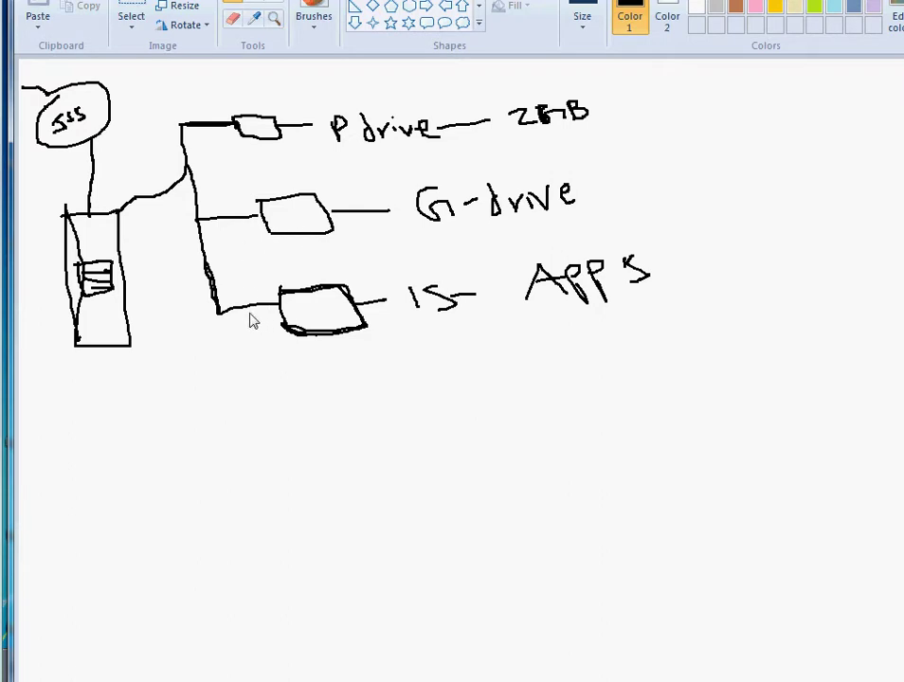
Step: Draw a > bracket grouping the three drive labels and write Help beside it
mouse_move(603, 118)
left_mouse_down()
mouse_move(698, 198)
mouse_move(665, 241)
left_mouse_up()
left_click_drag(712, 172, 720, 222)
mouse_move(741, 176)
left_mouse_down()
mouse_move(756, 214)
mouse_move(755, 192)
mouse_move(791, 200)
left_mouse_up()
mouse_move(799, 176)
left_mouse_down()
mouse_move(803, 200)
mouse_move(807, 189)
left_mouse_up()
mouse_move(838, 153)
left_mouse_down()
mouse_move(854, 176)
mouse_move(872, 173)
mouse_move(879, 182)
left_mouse_up()
Step: Add more handwritten letters after Help so the label reads 'Help desk'
left_click_drag(902, 159, 890, 186)
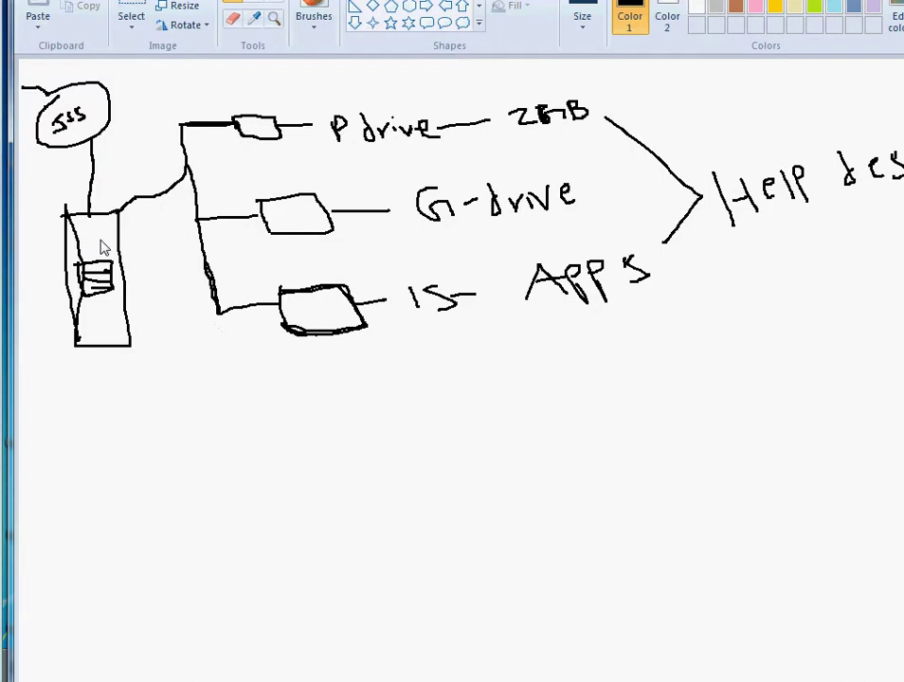
Step: Extend a short pencil line downward below the server box
mouse_move(105, 347)
left_mouse_down()
mouse_move(105, 432)
mouse_move(95, 456)
mouse_move(147, 466)
mouse_move(161, 445)
mouse_move(168, 486)
left_mouse_up()
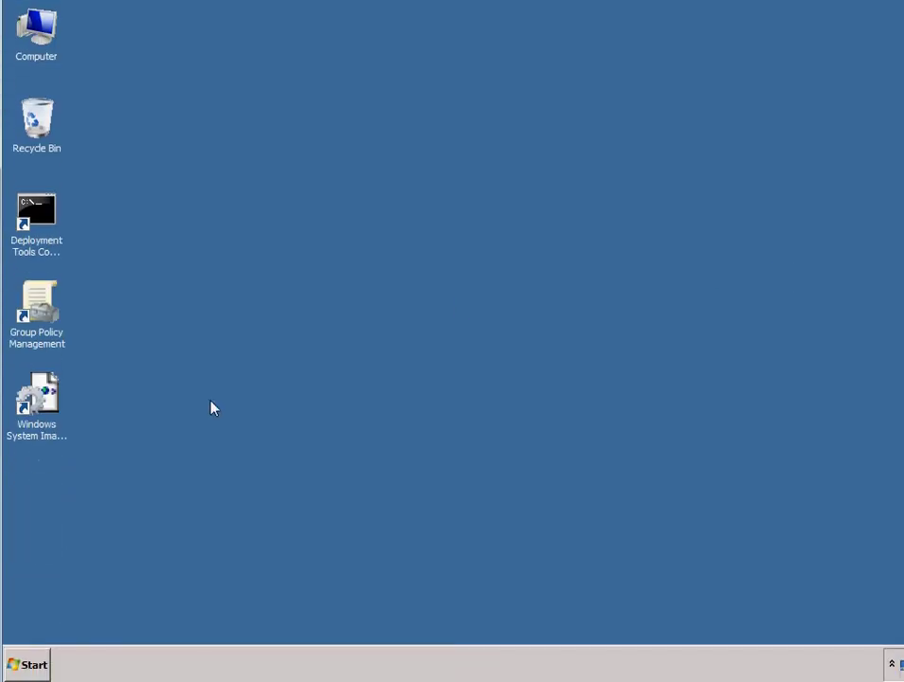
Step: Open Computer from the Start menu and check Local Disk (C:) details, 112 GB free of 126 GB
left_click(29, 664)
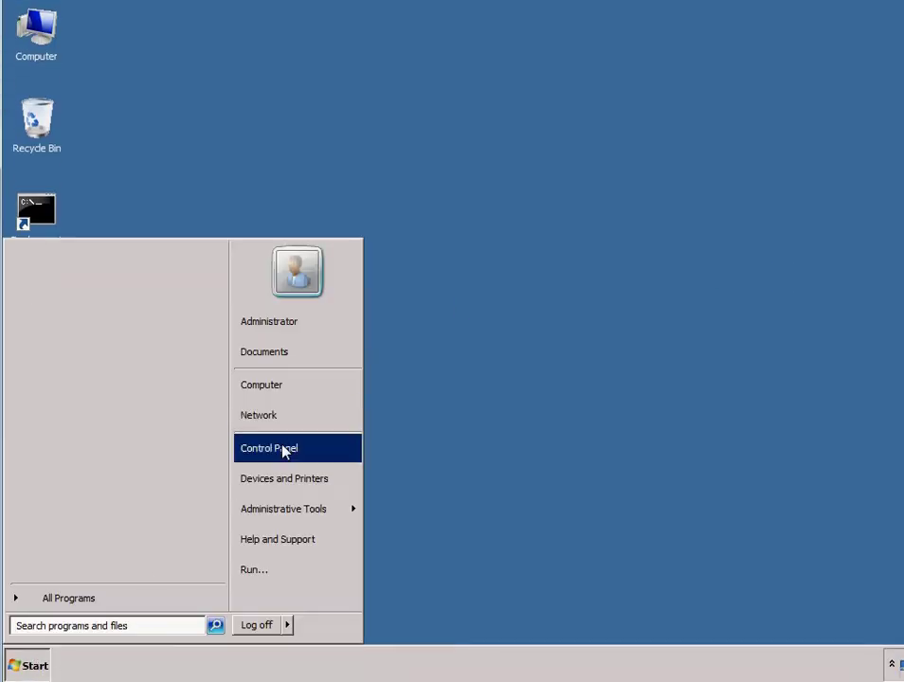
left_click(281, 393)
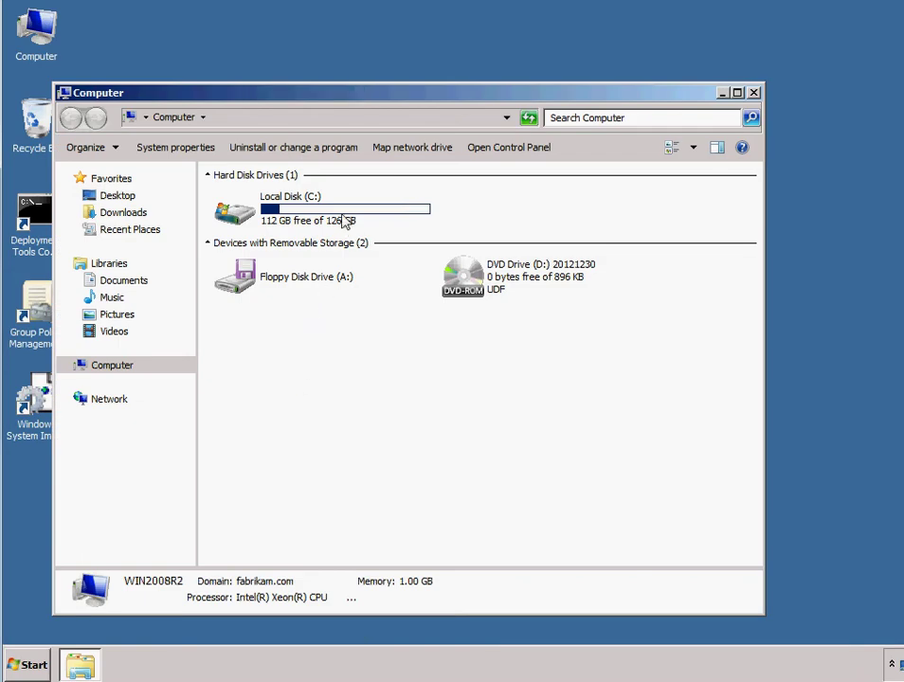
mouse_move(299, 228)
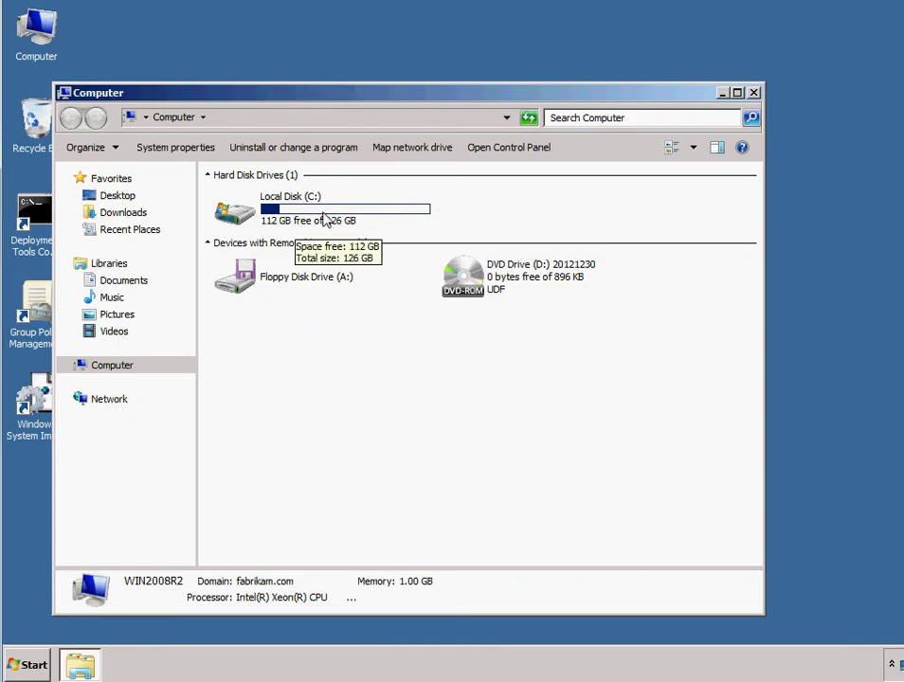
left_click(329, 219)
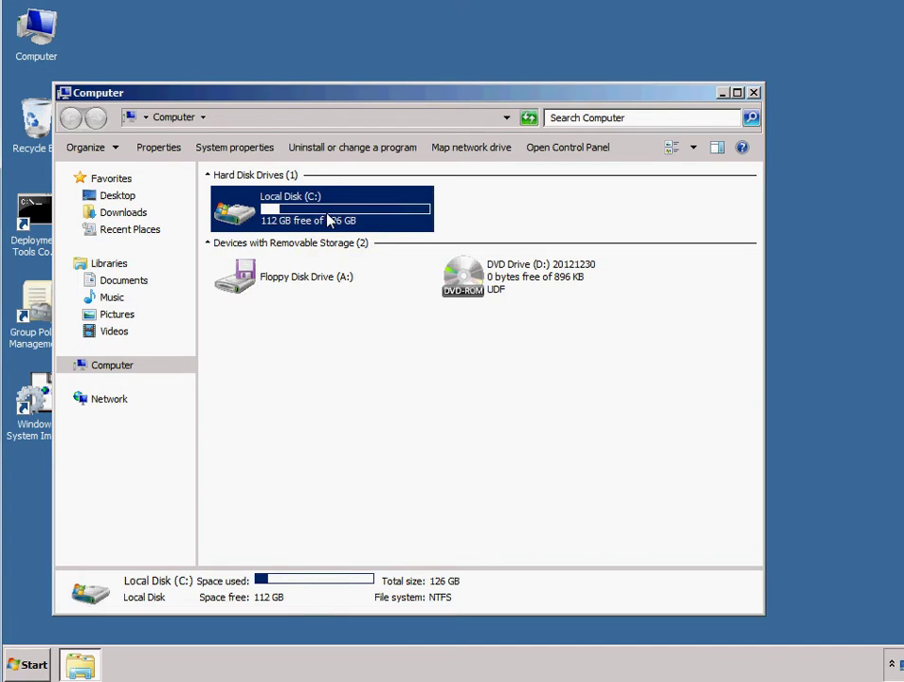
left_click(457, 210)
mouse_move(362, 225)
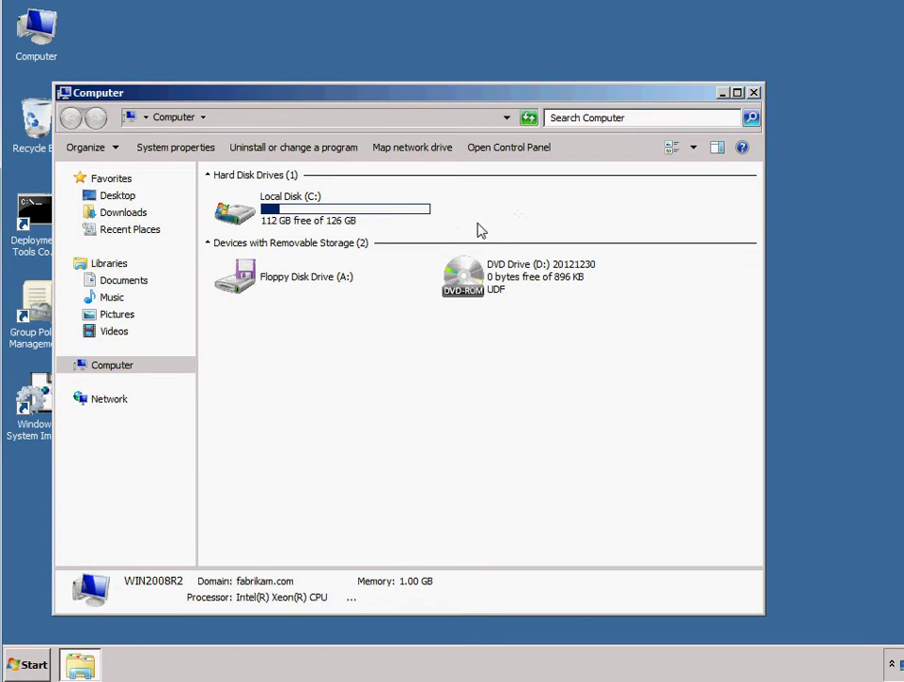
Step: Open Local Disk (C:) and create a folder named Users, merging with the existing Users folder
double_click(315, 218)
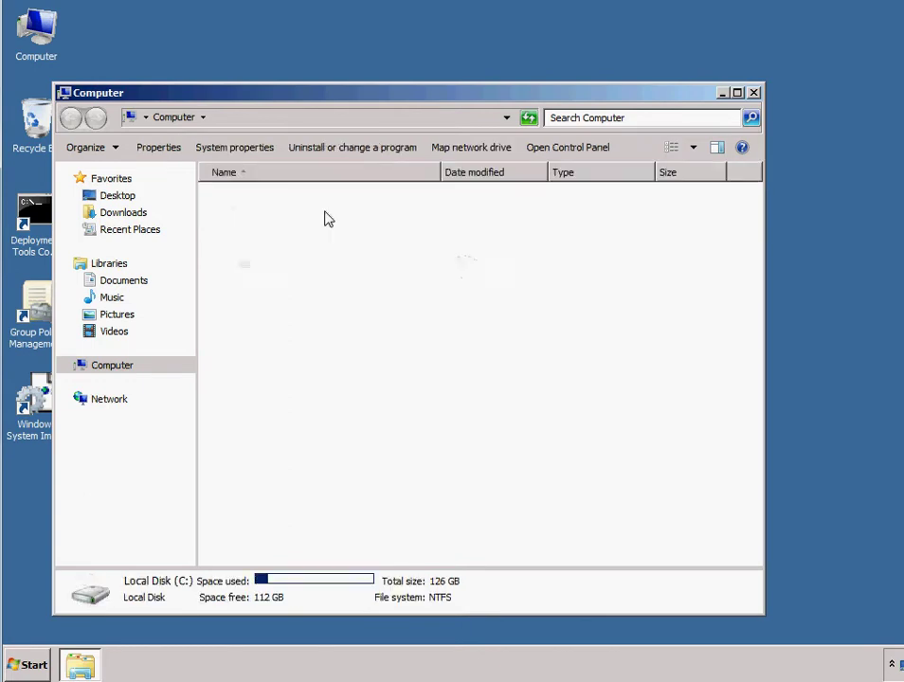
right_click(263, 362)
mouse_move(348, 502)
left_click(395, 502)
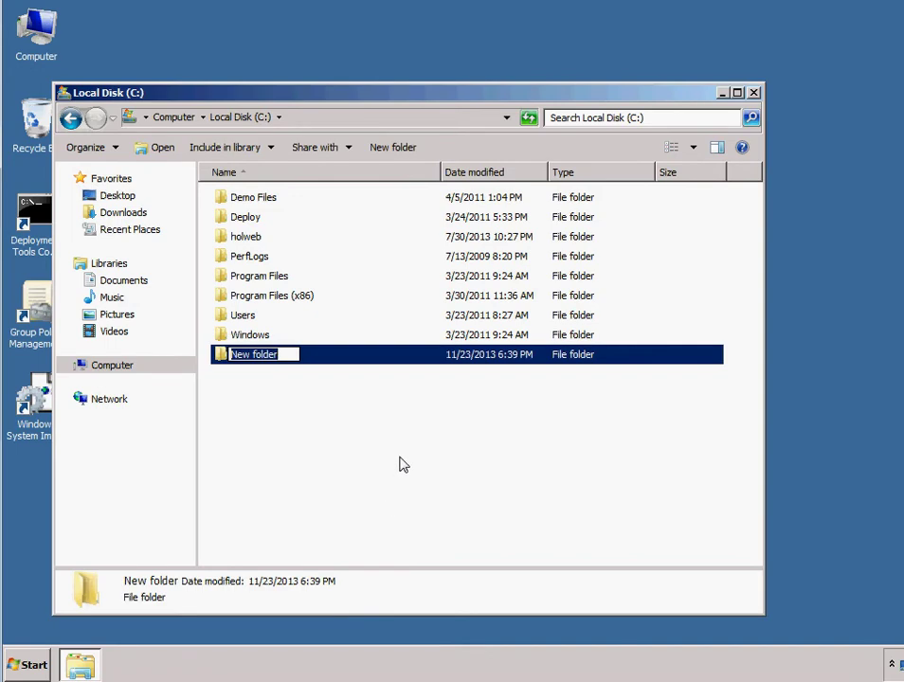
type("Users")
key("BackSpace")
key("BackSpace")
key("BackSpace")
key("BackSpace")
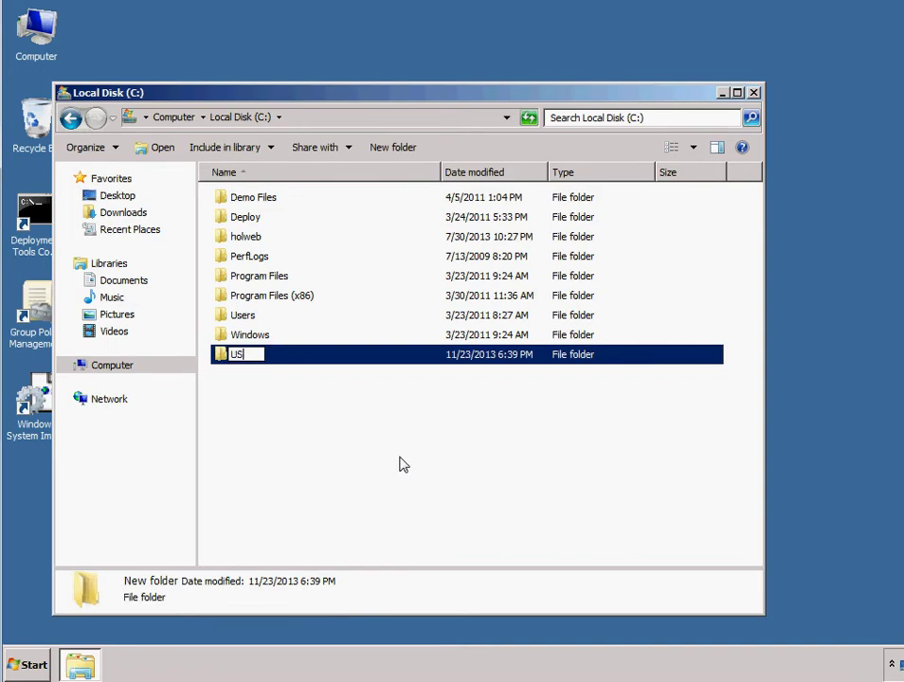
type("sers")
key("Return")
left_click(528, 509)
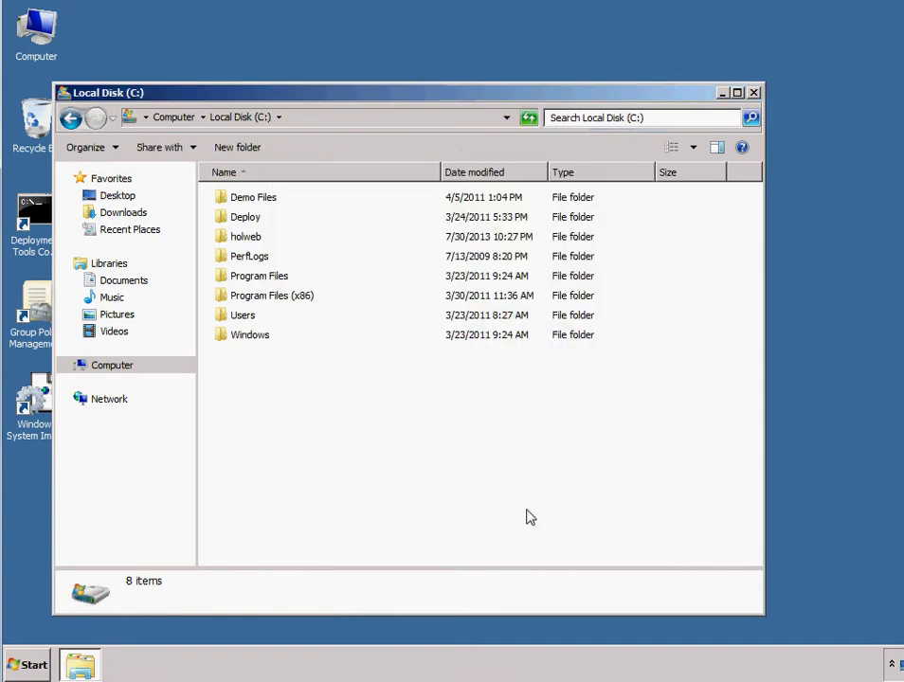
double_click(241, 315)
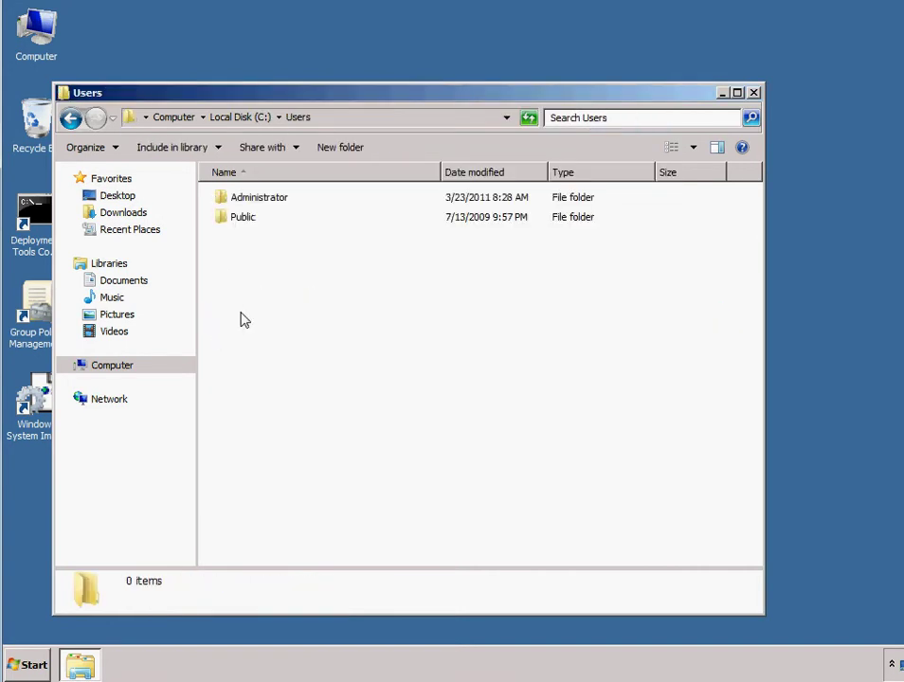
left_click(70, 117)
Step: Create a new folder named Users2 on the C: drive
right_click(251, 382)
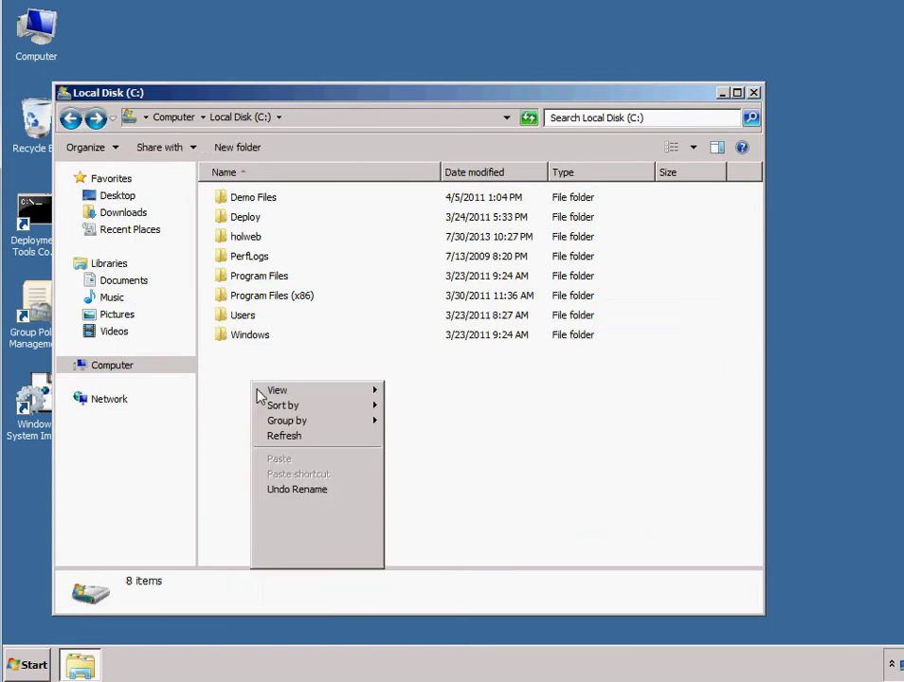
mouse_move(379, 537)
left_click(414, 532)
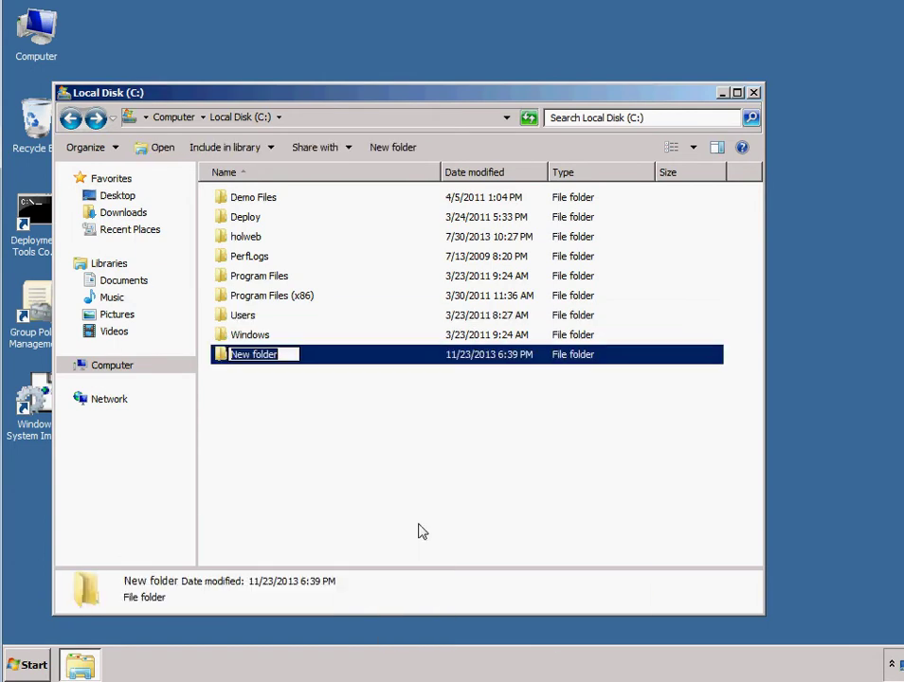
type("Users")
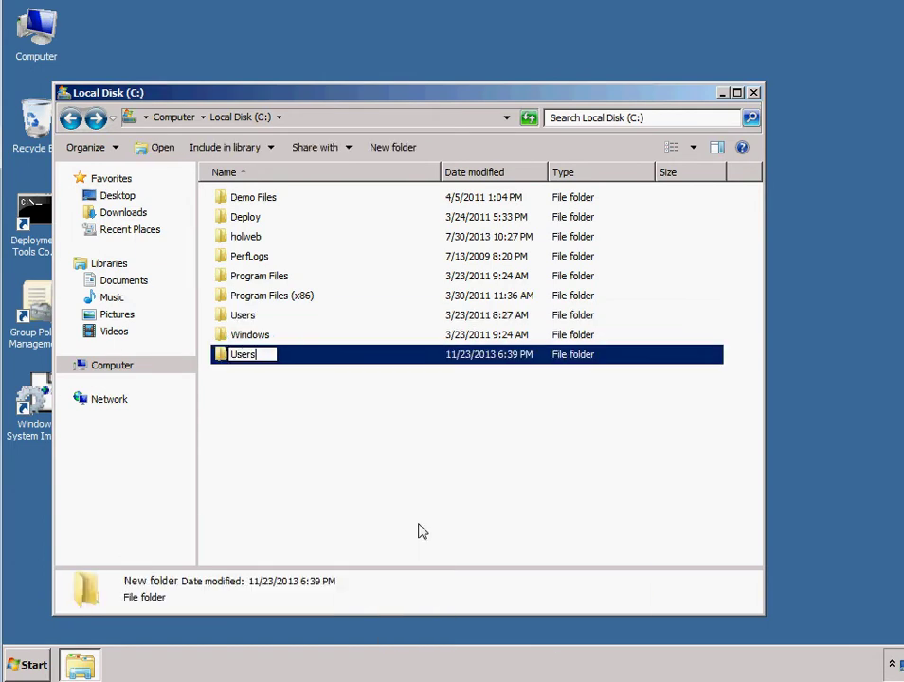
type("2")
key("Return")
Step: Create a new folder named Group on the C: drive
right_click(374, 488)
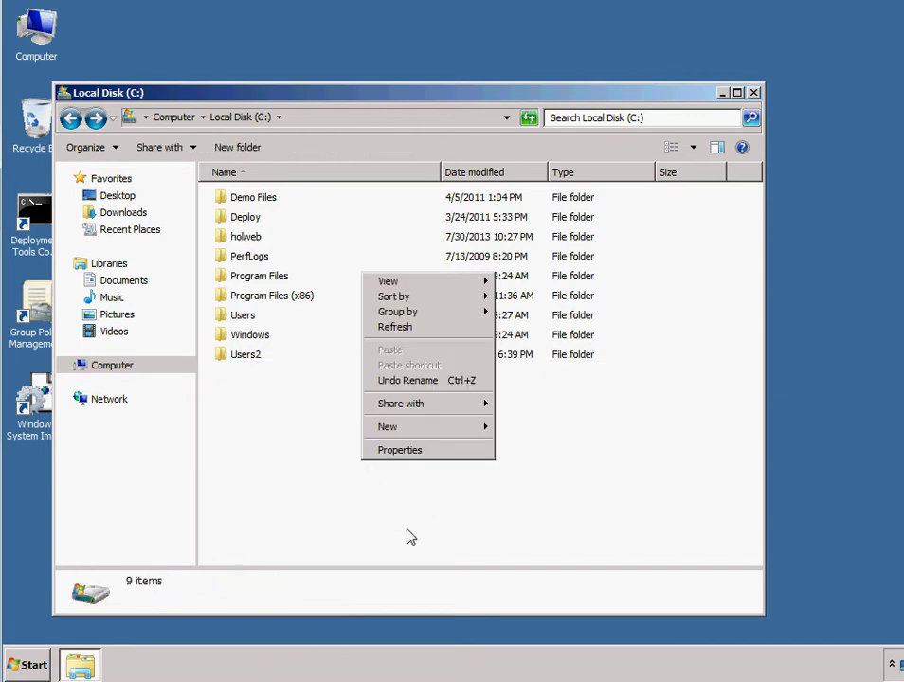
mouse_move(423, 433)
left_click(526, 429)
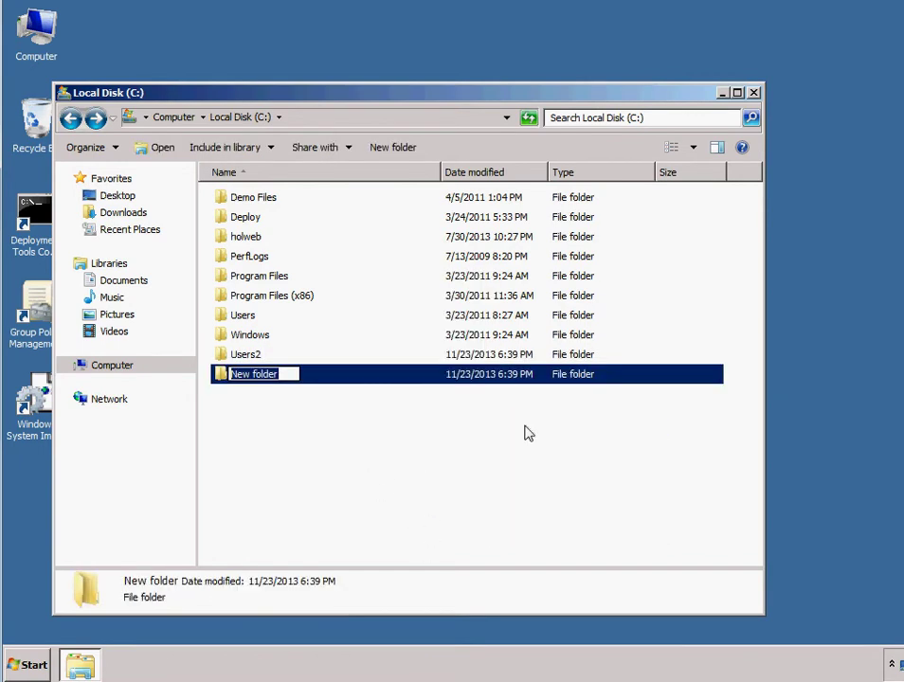
type("Group")
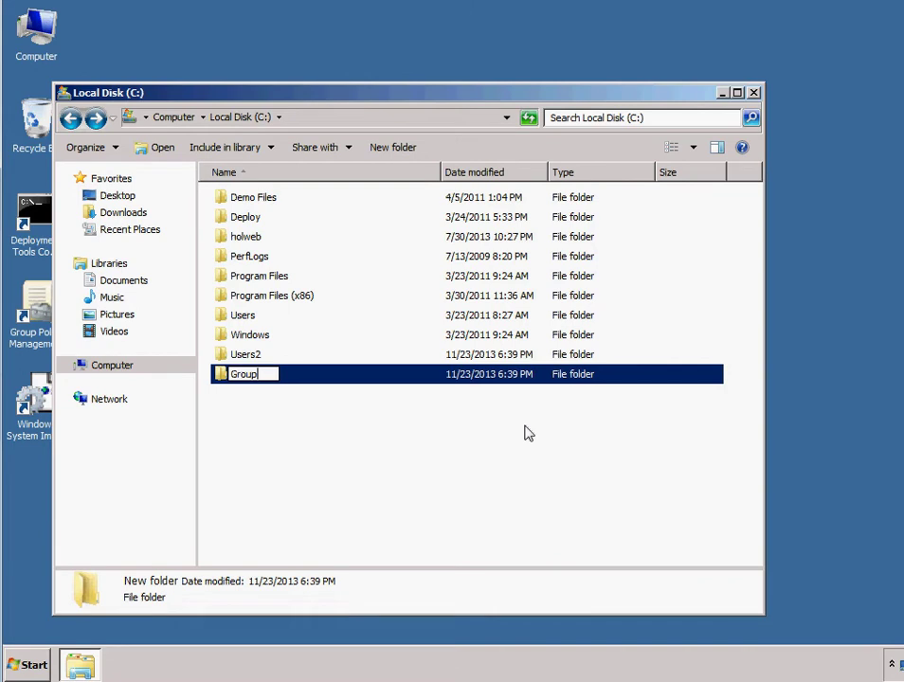
left_click(464, 445)
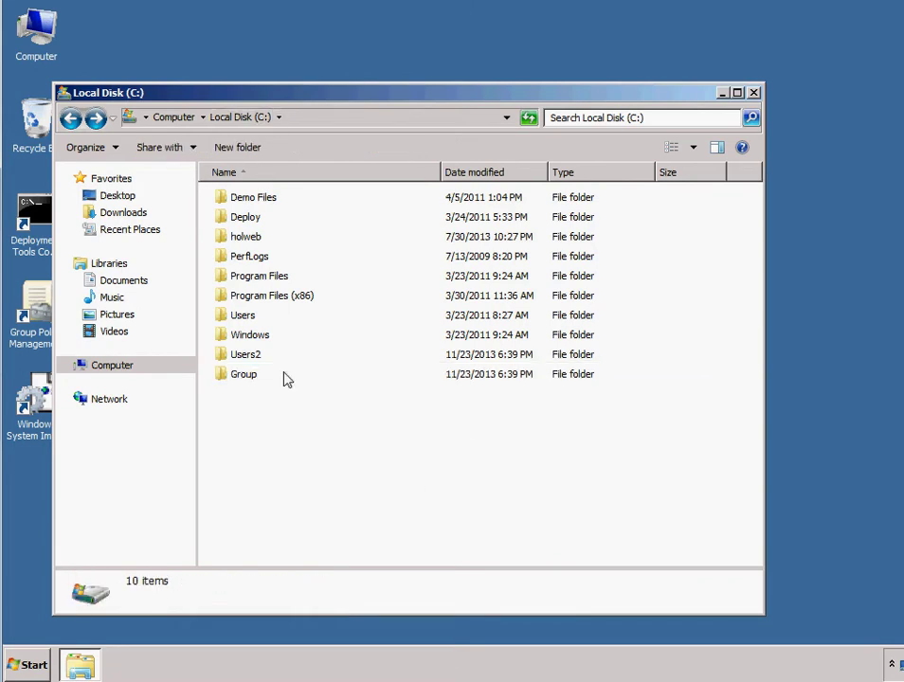
left_click(237, 382)
Step: Create a new folder named Apps on C:, then right-click the Users2 folder
right_click(250, 432)
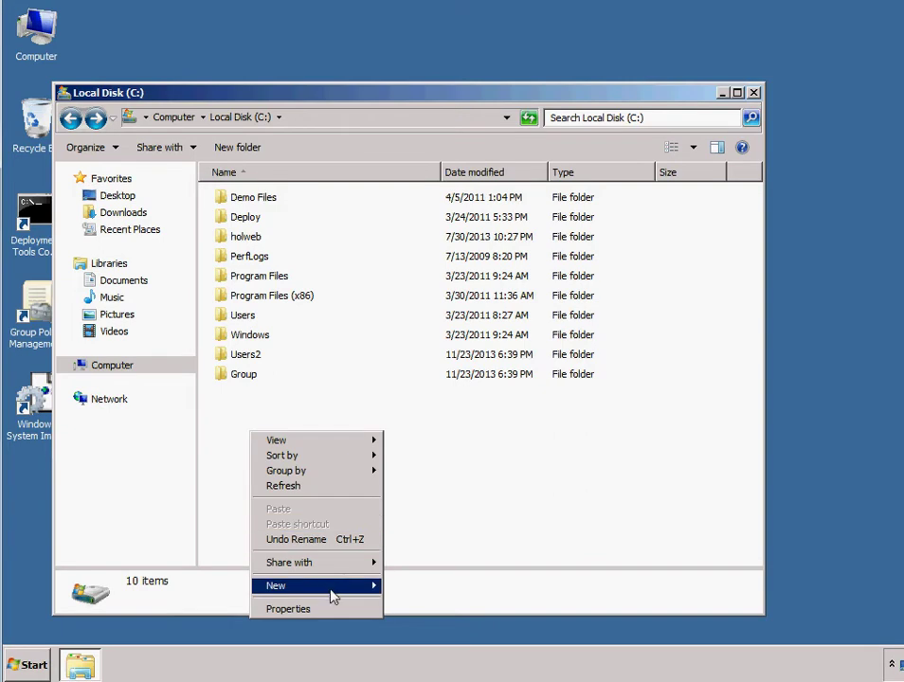
mouse_move(334, 594)
left_click(444, 480)
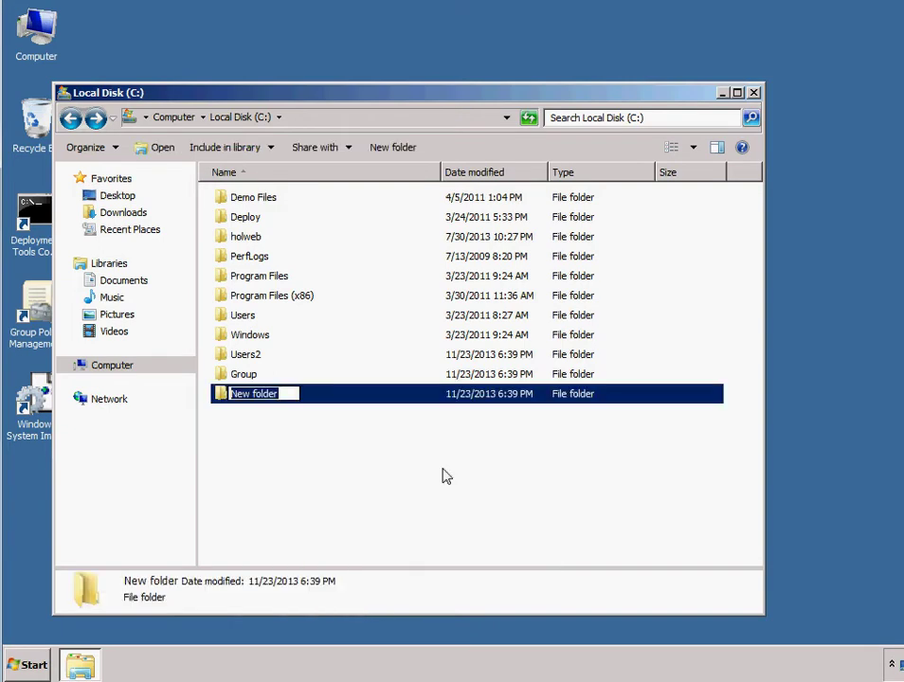
type("Ap")
left_click(445, 476)
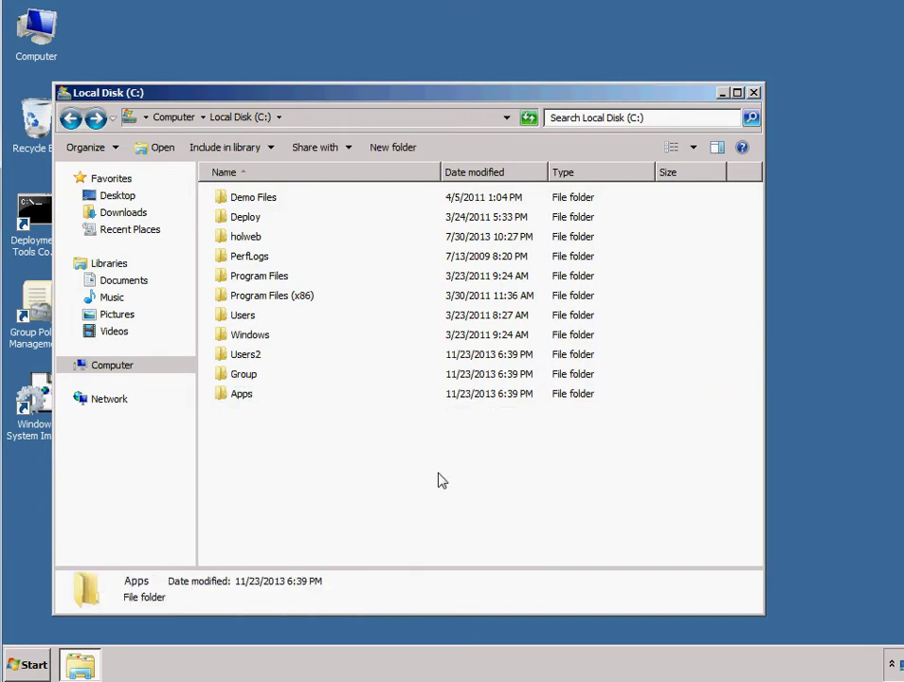
right_click(252, 350)
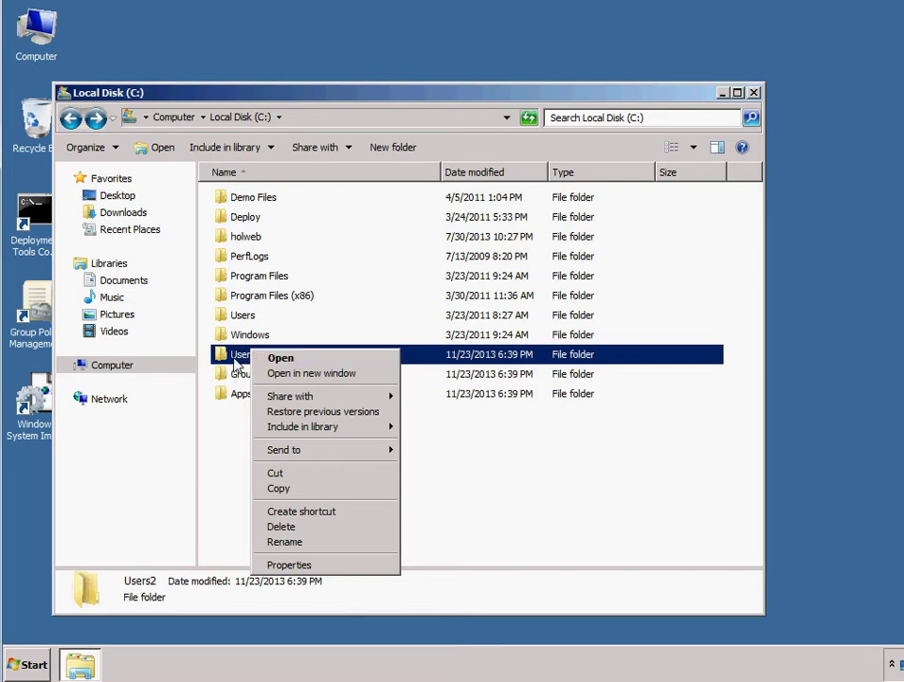
Step: Check the Users2 folder's Properties on the Sharing tab, then close it
left_click(296, 565)
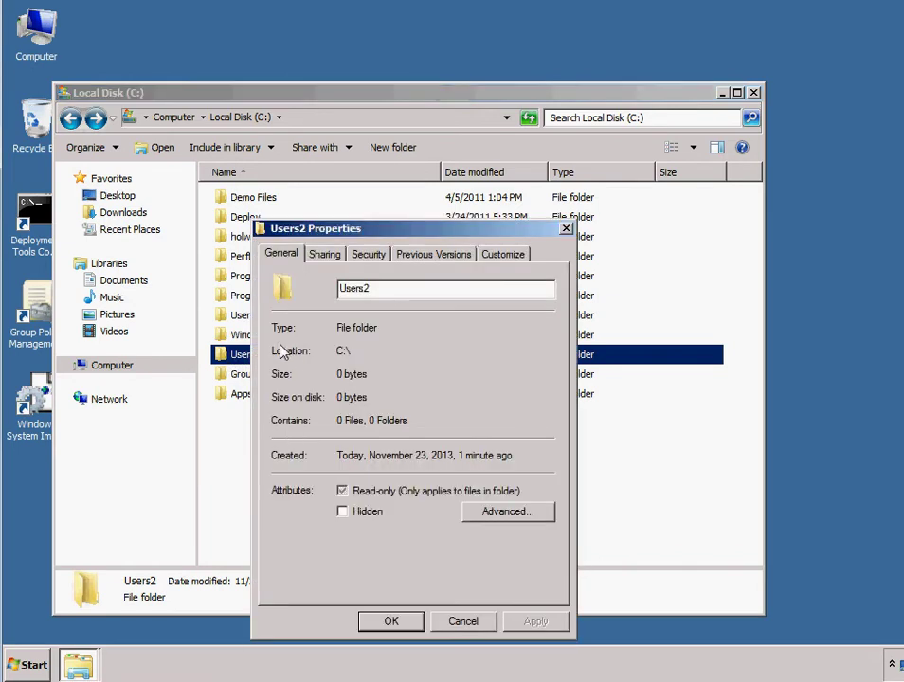
left_click_drag(369, 232, 424, 237)
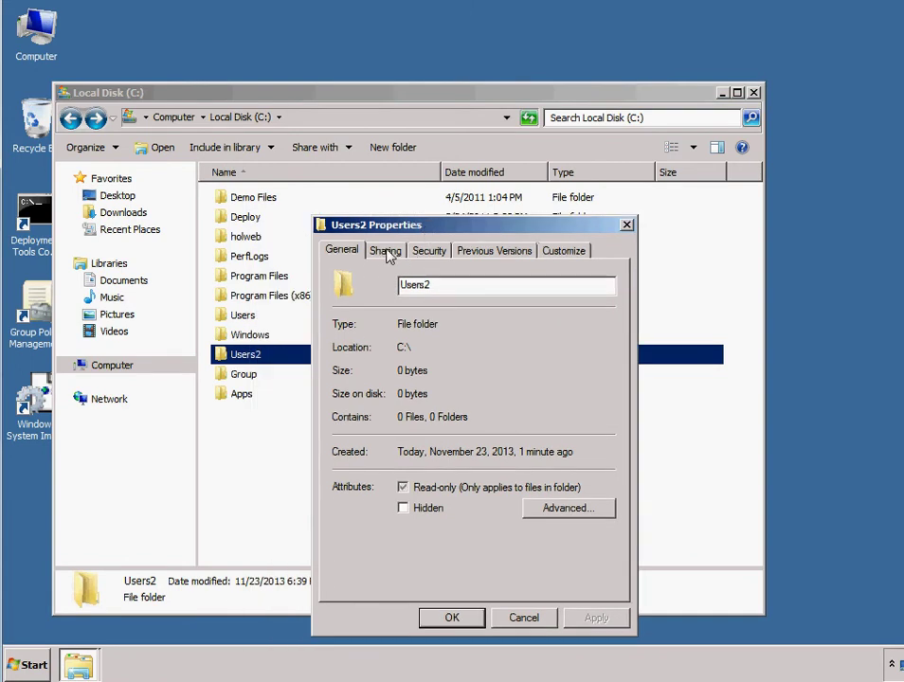
left_click(386, 254)
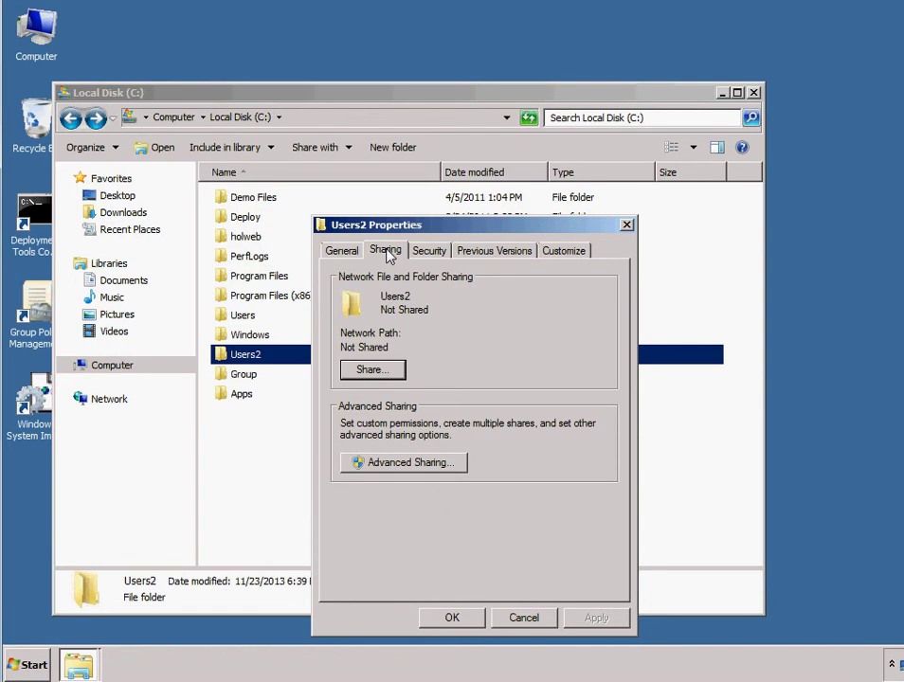
left_click(626, 225)
Step: Reopen Users2 Properties on the Sharing tab, which lists the folder as Not Shared
right_click(279, 360)
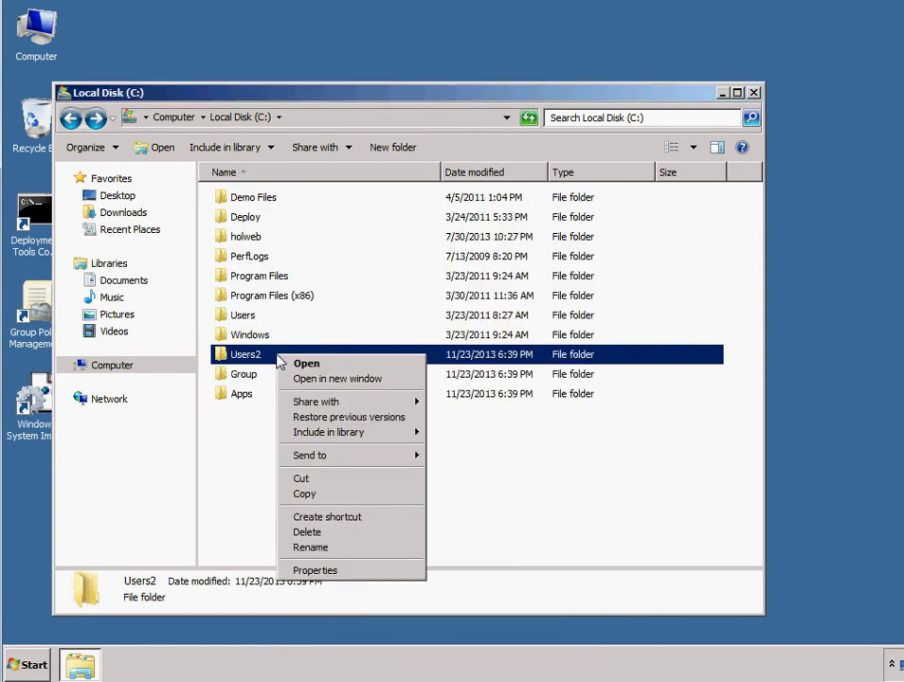
mouse_move(327, 401)
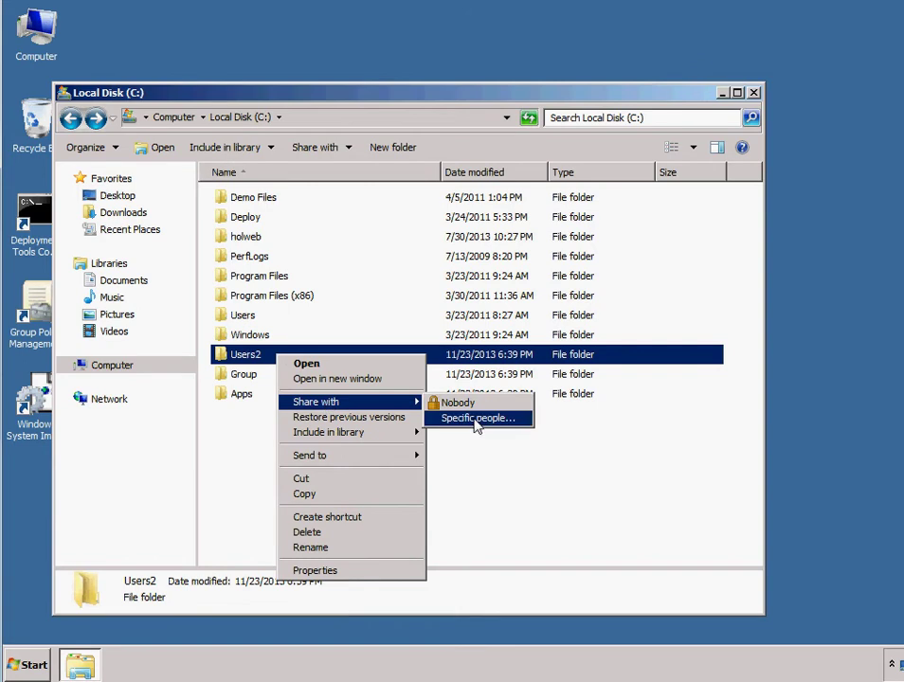
left_click(527, 477)
right_click(248, 357)
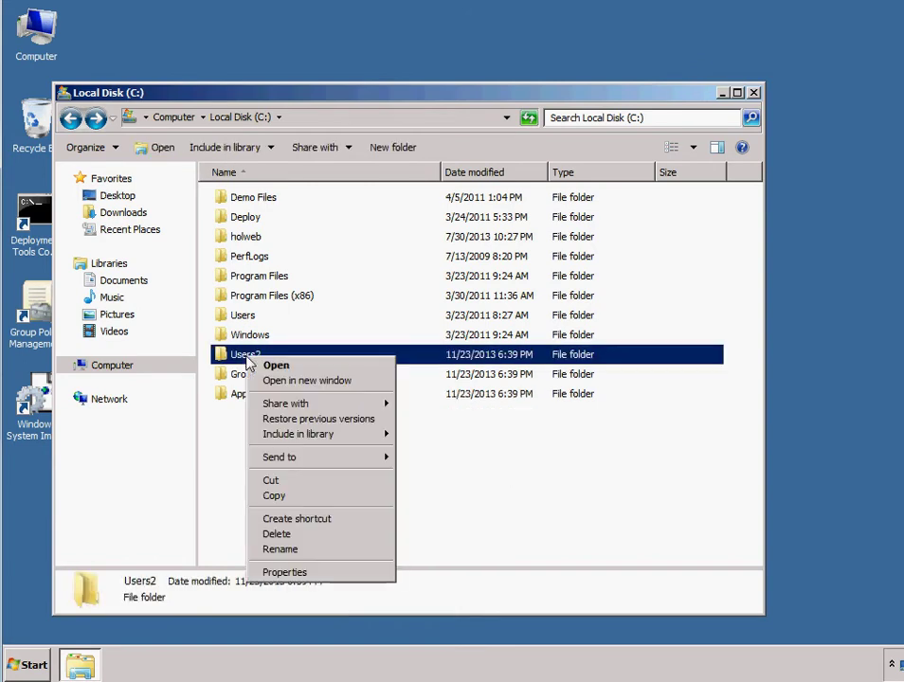
left_click(279, 573)
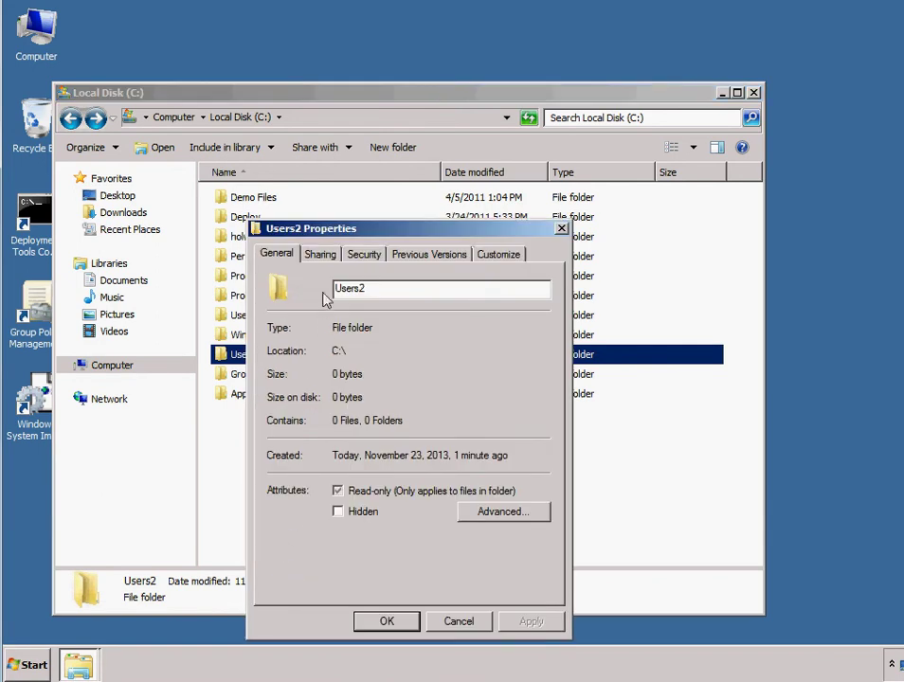
left_click(329, 257)
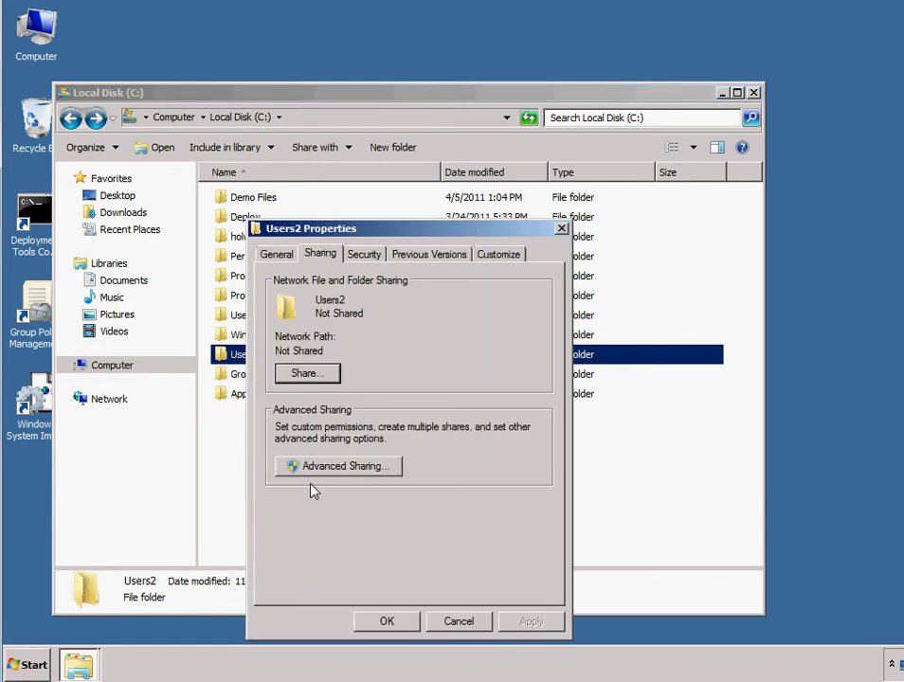
left_click(337, 469)
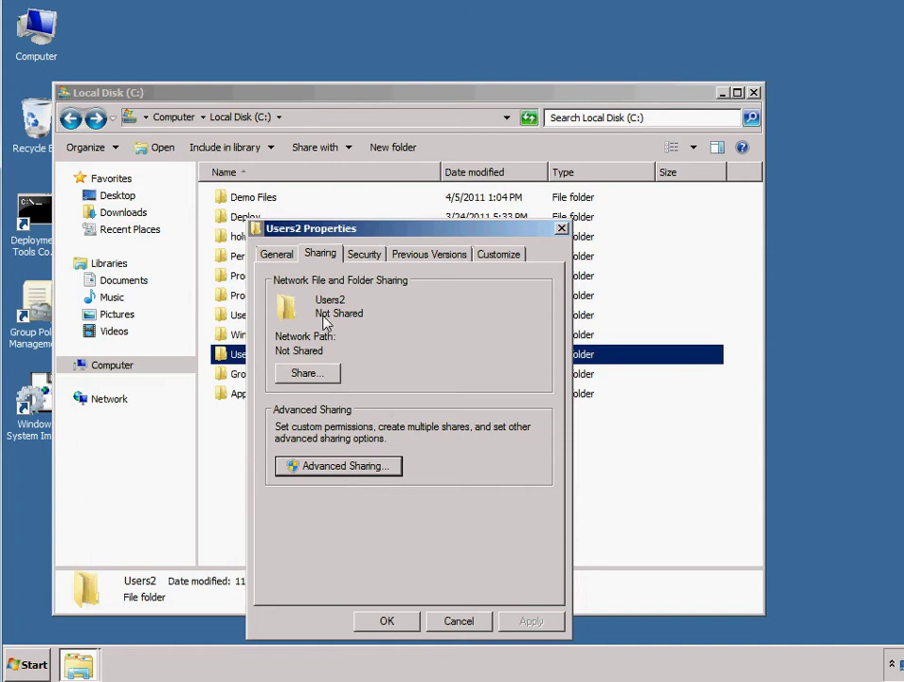
Step: Tick Share this folder for Users2 and view its share permissions, showing Everyone with Read
left_click(270, 278)
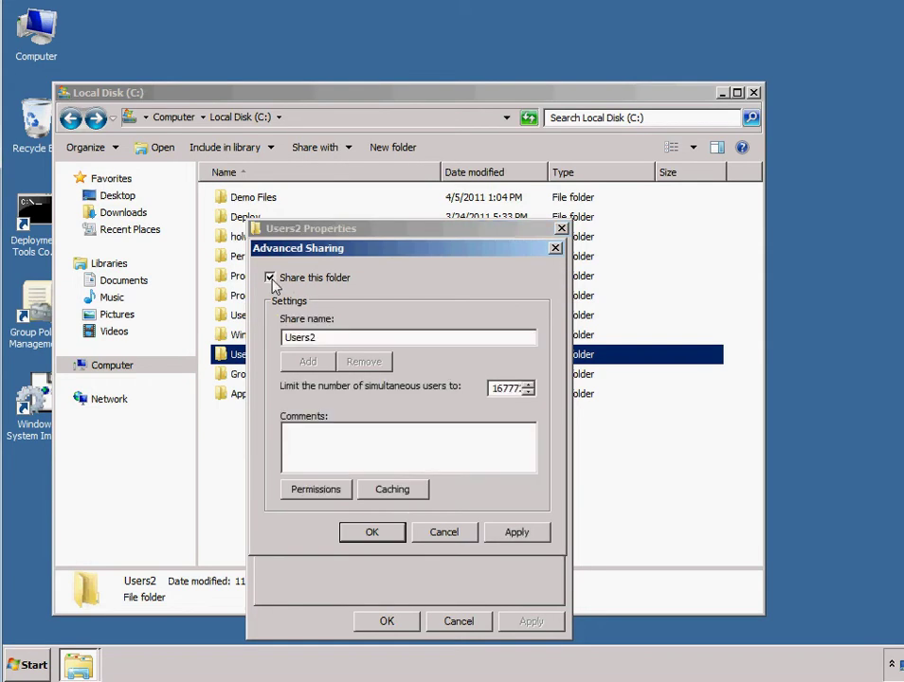
left_click_drag(388, 248, 428, 241)
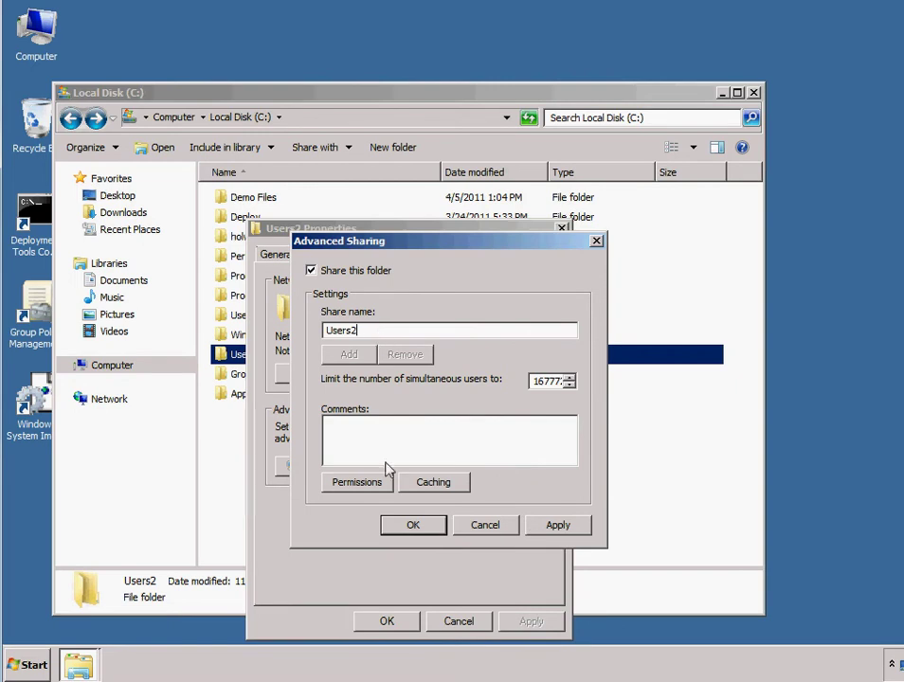
left_click(371, 484)
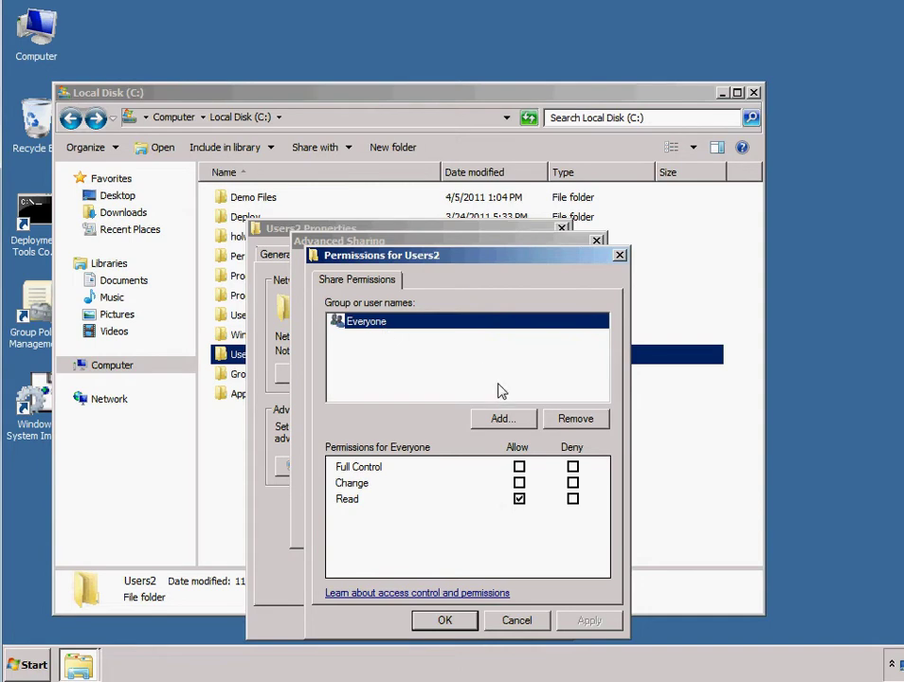
Step: Add Domain Admins to the Users2 share permissions with Full Control allowed, then apply and confirm
left_click(498, 424)
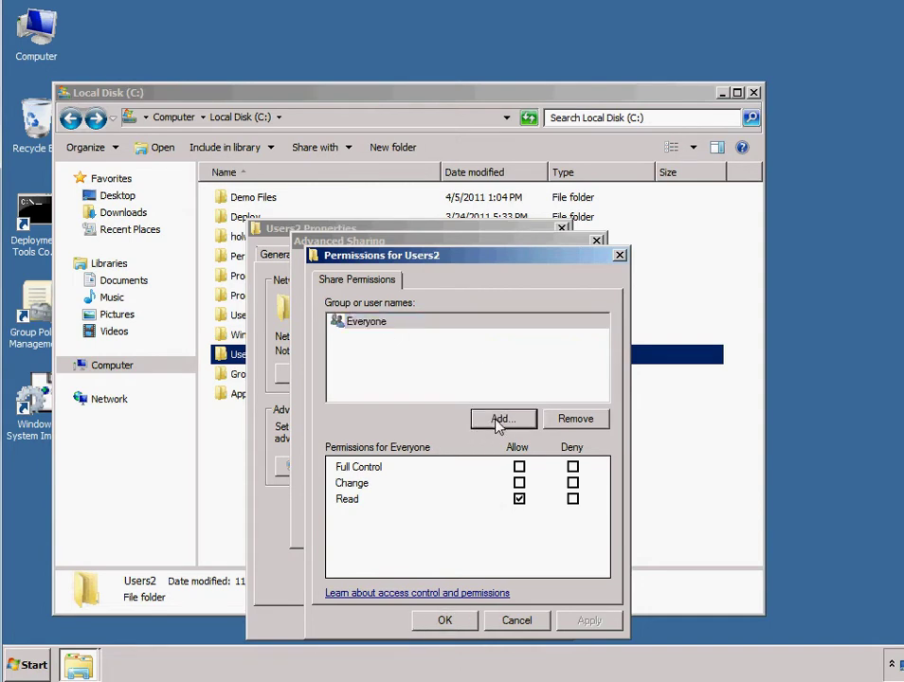
type("doma")
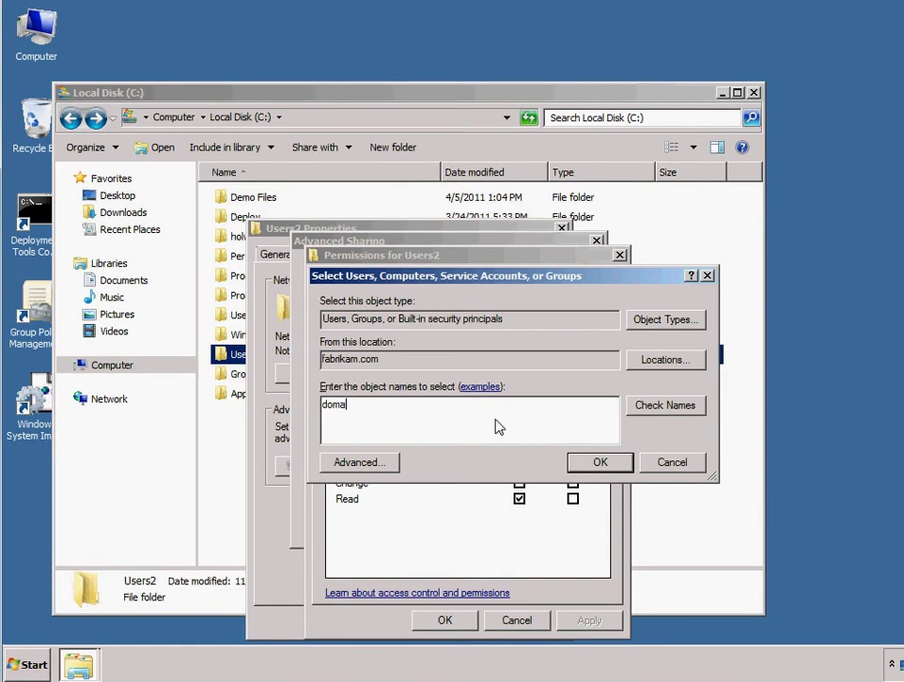
type("in")
key("Return")
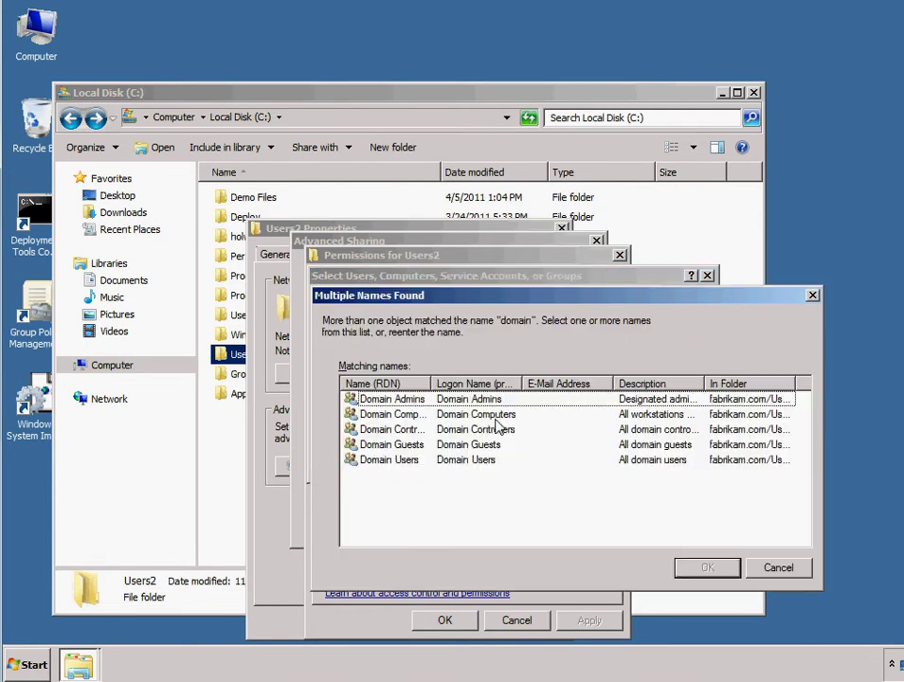
double_click(409, 398)
left_click(518, 466)
left_click(587, 620)
left_click(466, 619)
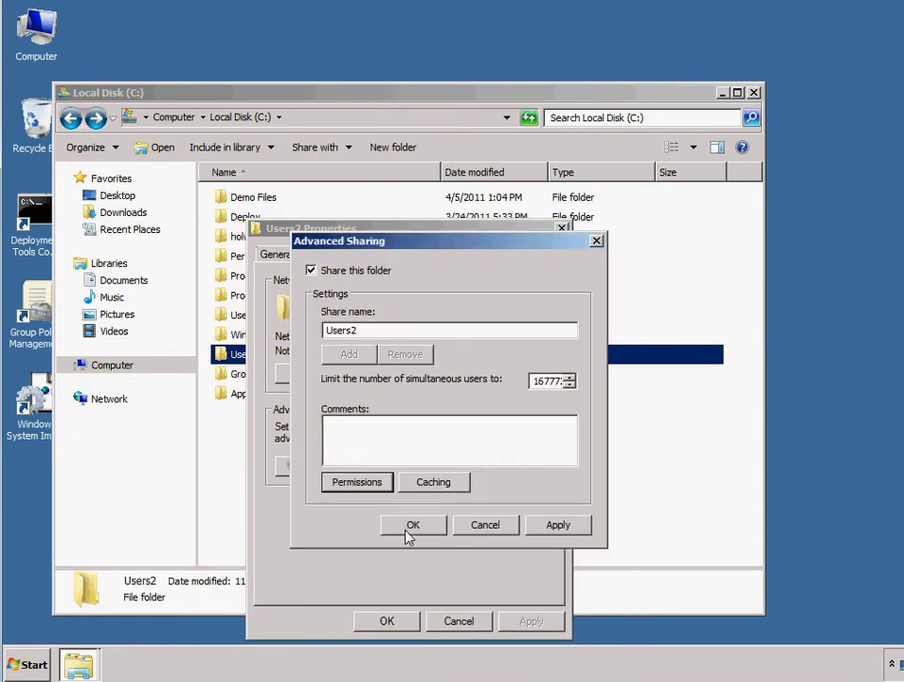
Step: Apply the Users2 sharing settings and remove the trailing 2 from the share name
left_click(557, 527)
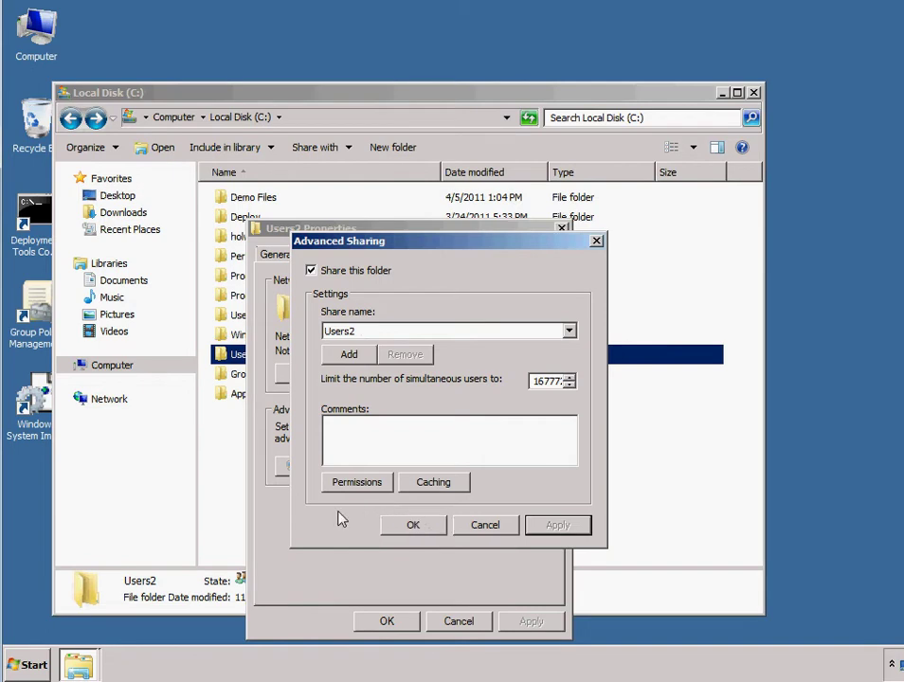
left_click(348, 356)
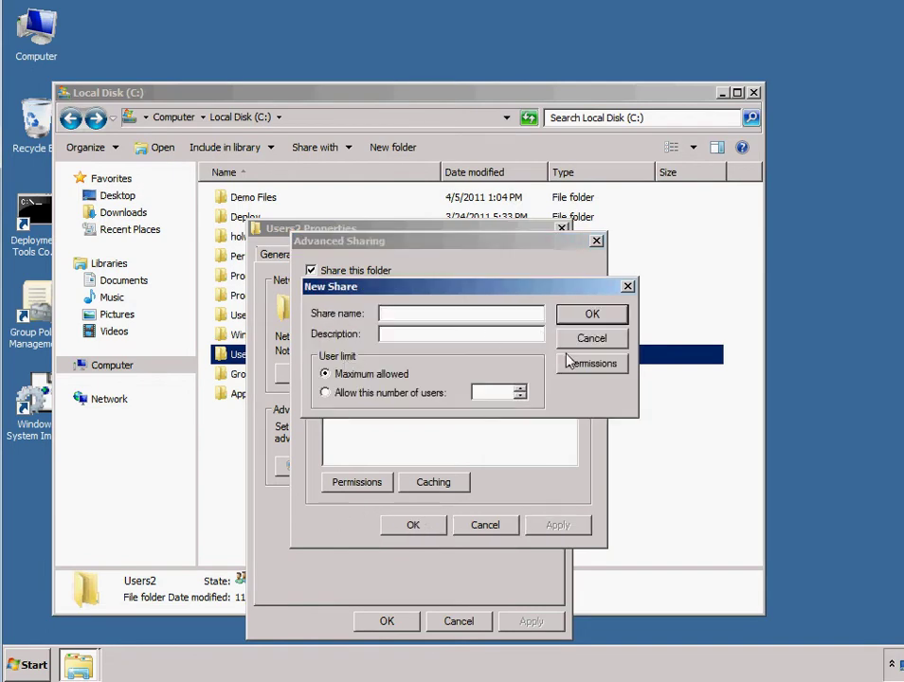
left_click(627, 286)
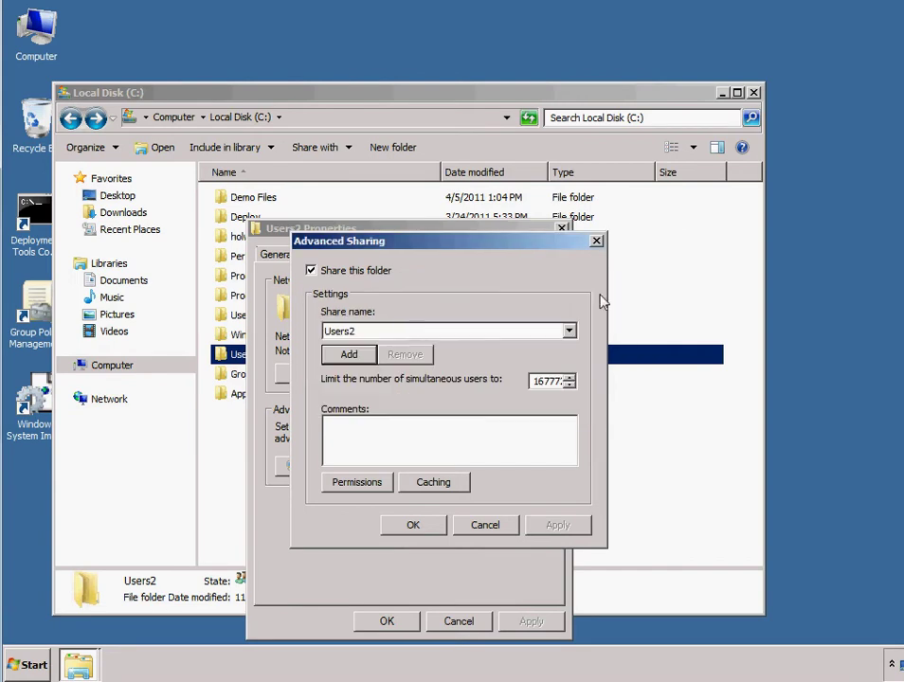
left_click(363, 338)
key("BackSpace")
Step: In a new share, switch the user limit to a specific number and select 16777216
left_click(340, 355)
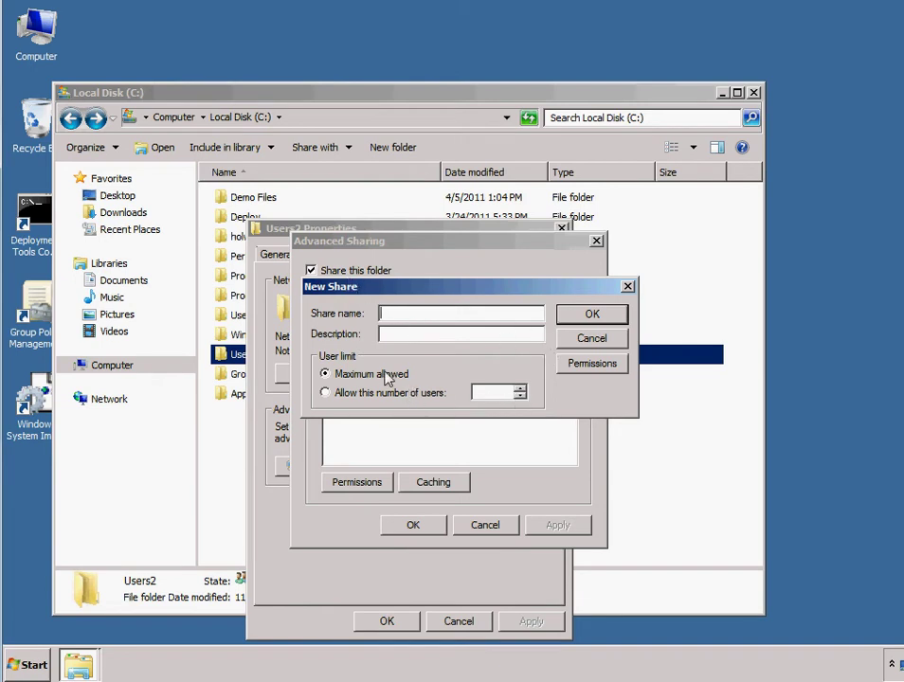
left_click(519, 392)
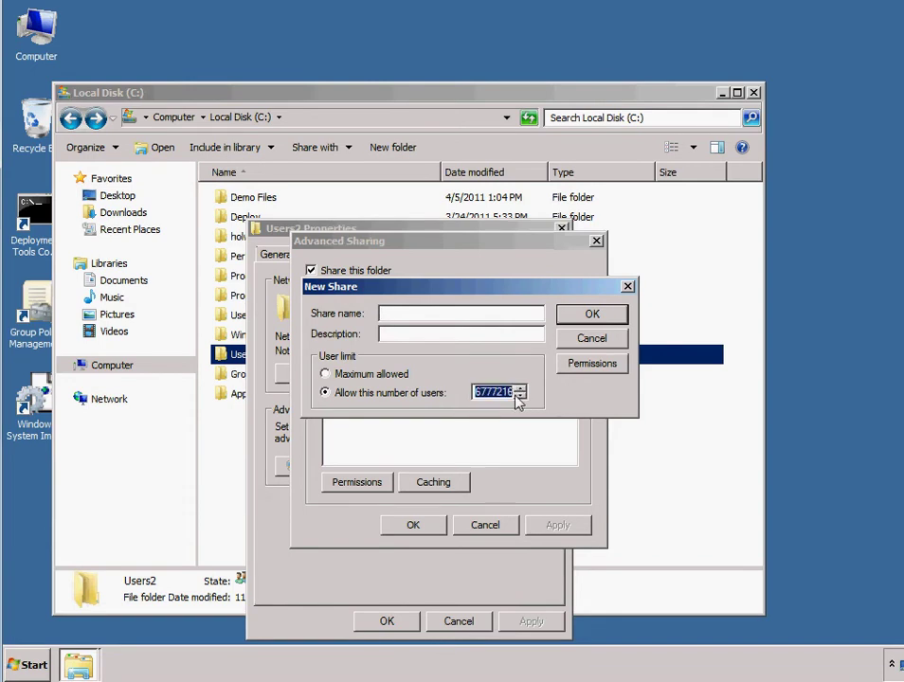
left_click(338, 374)
left_click(501, 398)
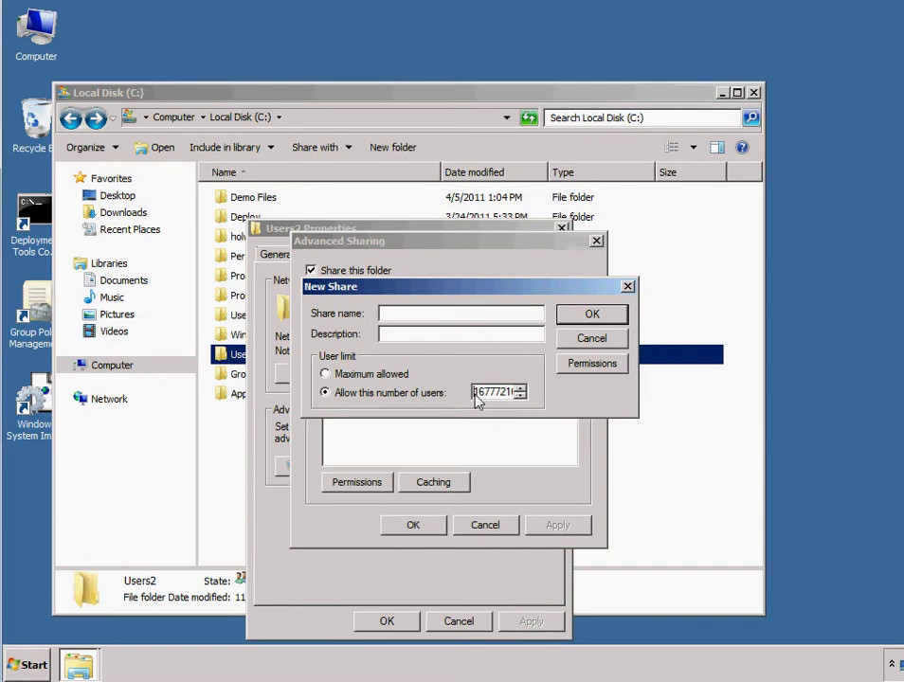
left_click_drag(476, 401, 525, 398)
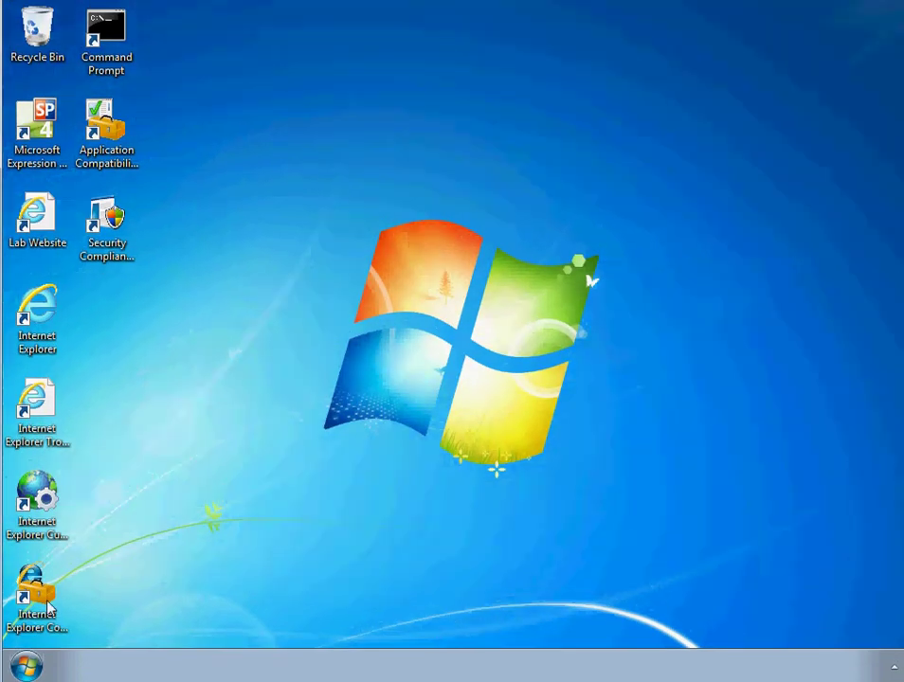
Step: Open the Documents library on the Windows 7 client from the Start menu
left_click(27, 665)
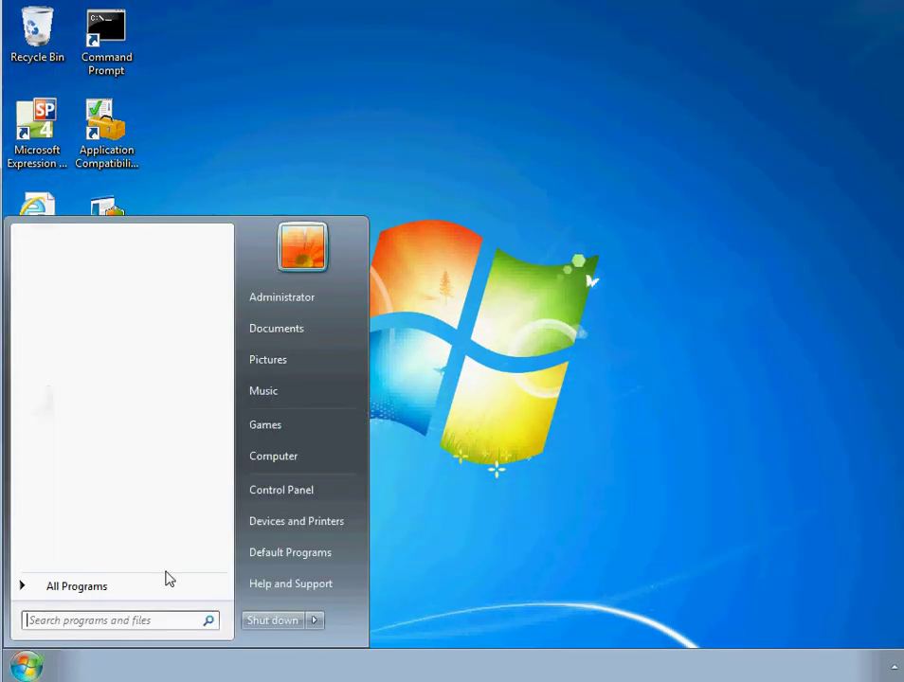
left_click(311, 330)
left_click_drag(306, 113, 284, 66)
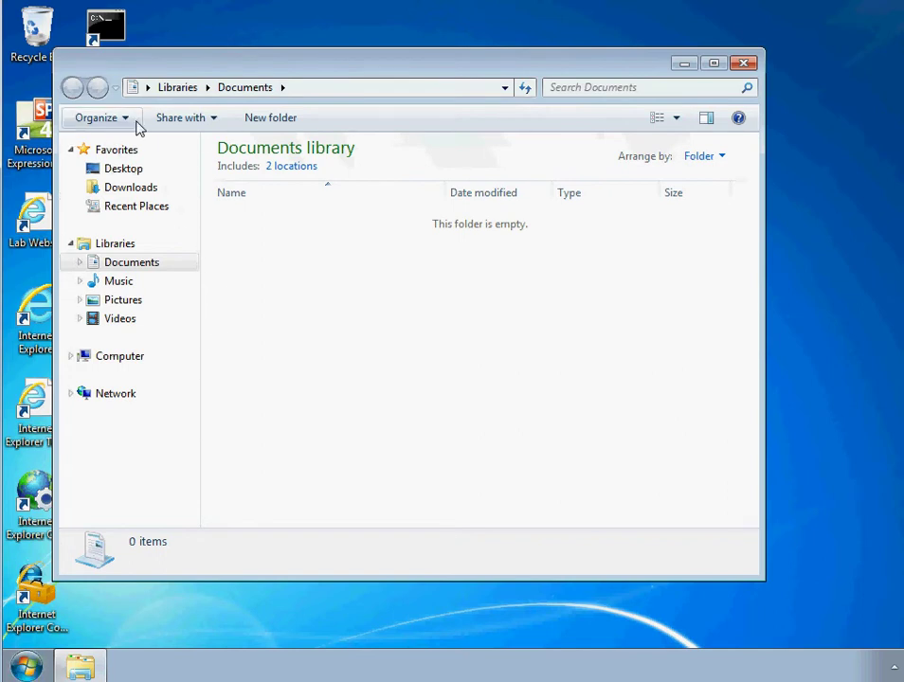
Step: Create a new folder named dd in Documents and bring up its Properties
right_click(249, 266)
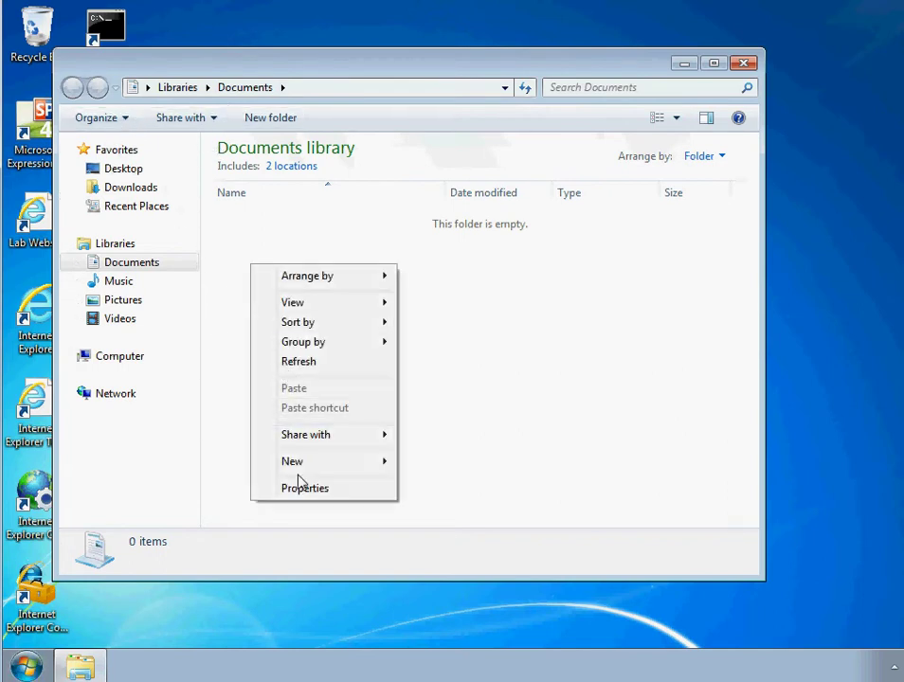
mouse_move(297, 465)
left_click(428, 462)
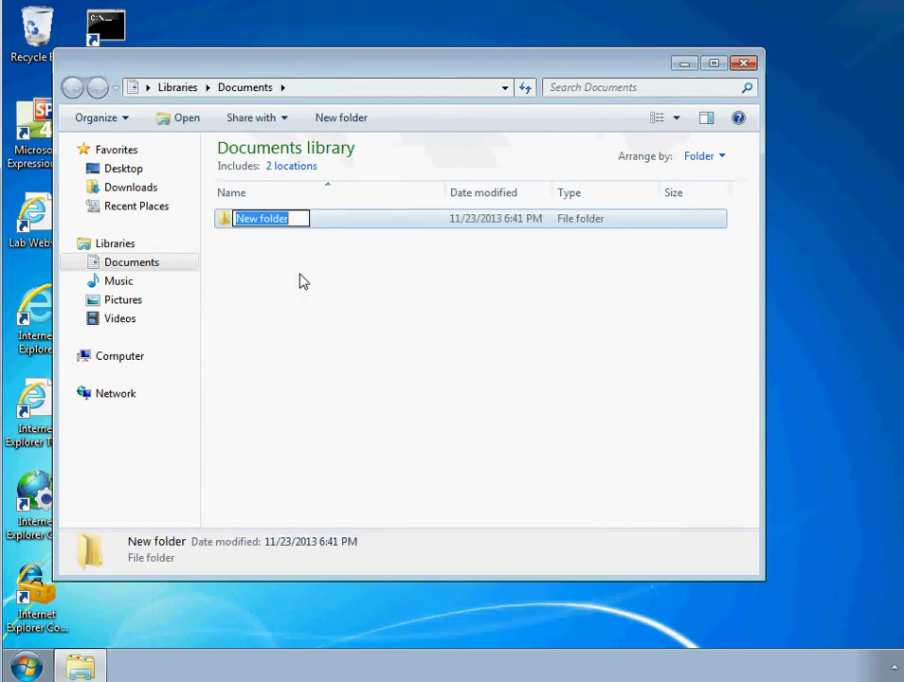
type("dd")
left_click(252, 250)
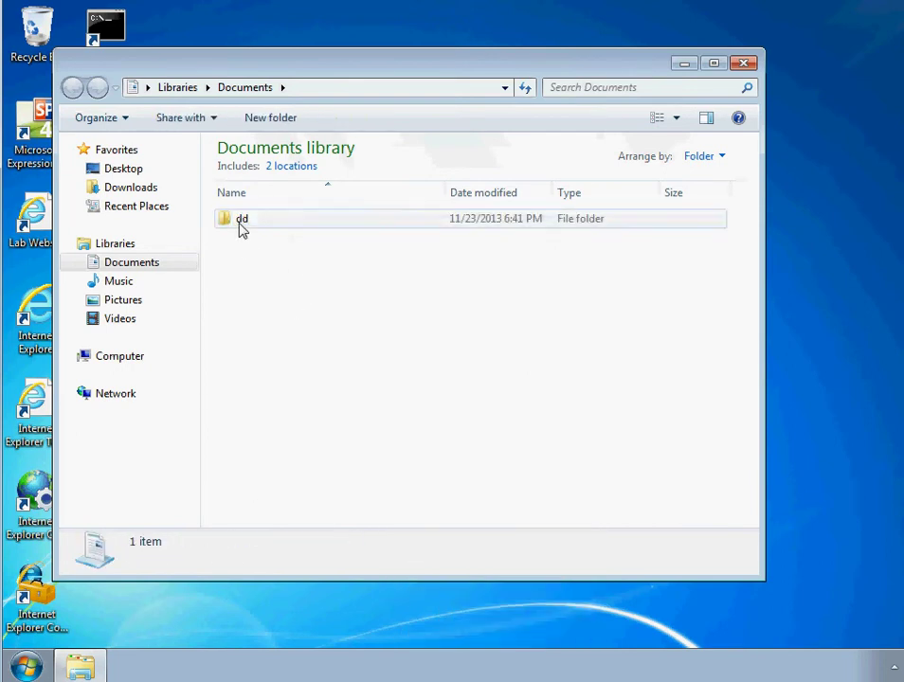
right_click(240, 225)
left_click(286, 514)
left_click_drag(329, 224, 165, 226)
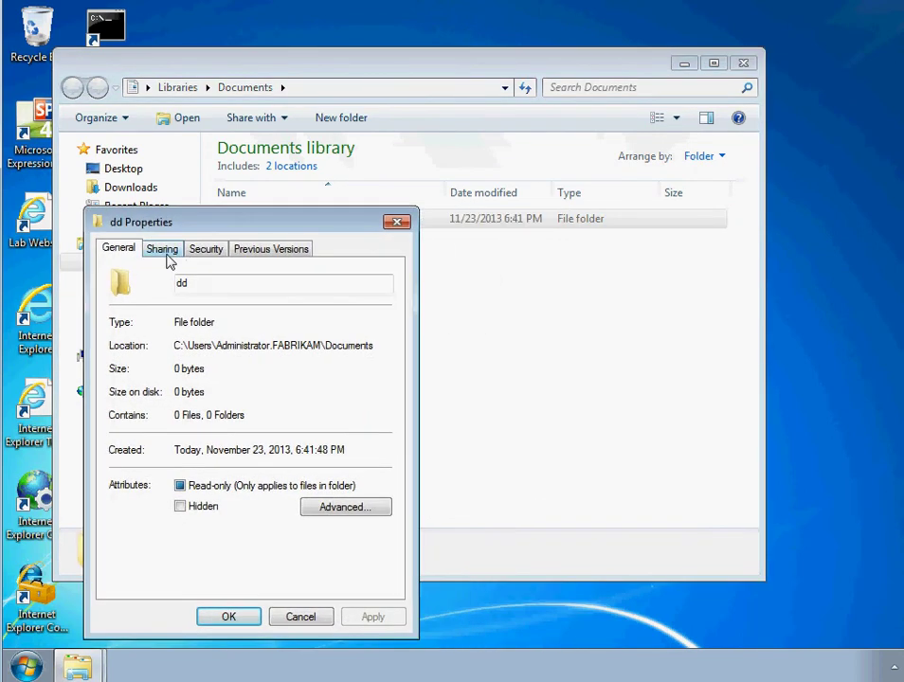
Step: Tick Share this folder in dd's Advanced Sharing with a 20-user limit, then close everything unsaved
left_click_drag(272, 224, 211, 227)
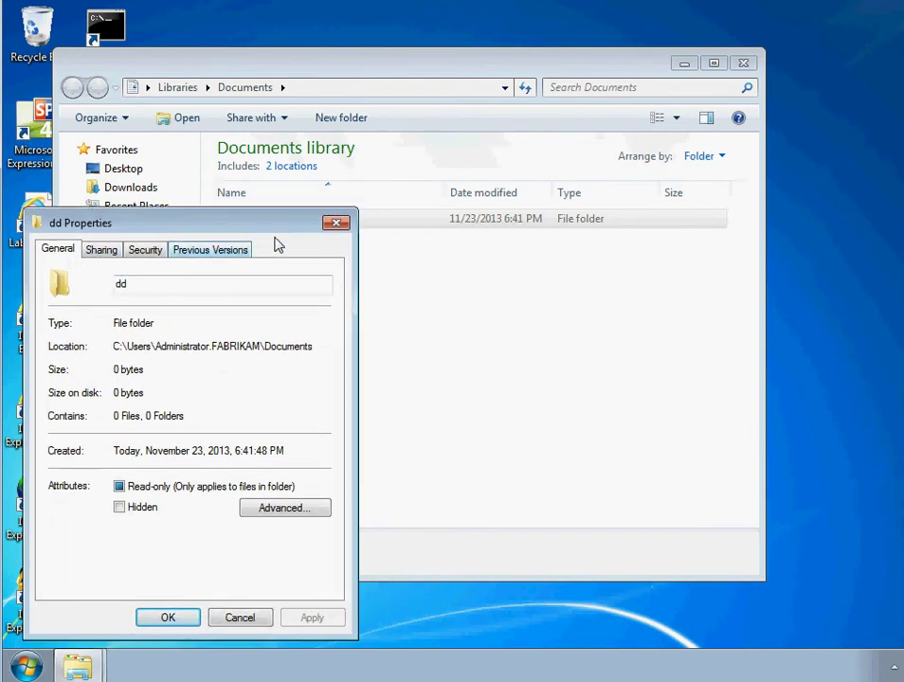
left_click(335, 222)
right_click(238, 220)
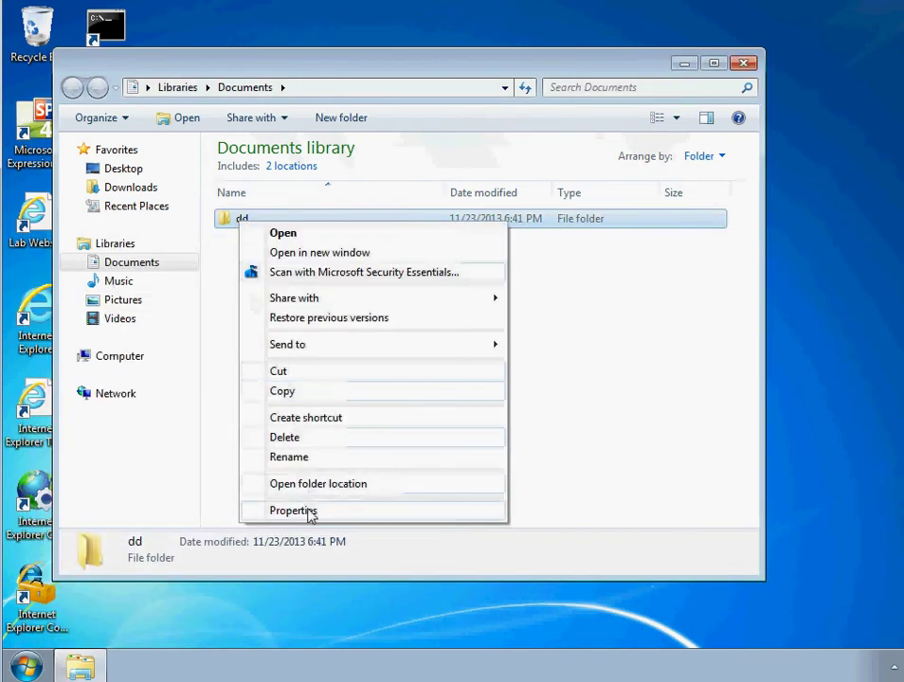
left_click(308, 512)
left_click(317, 253)
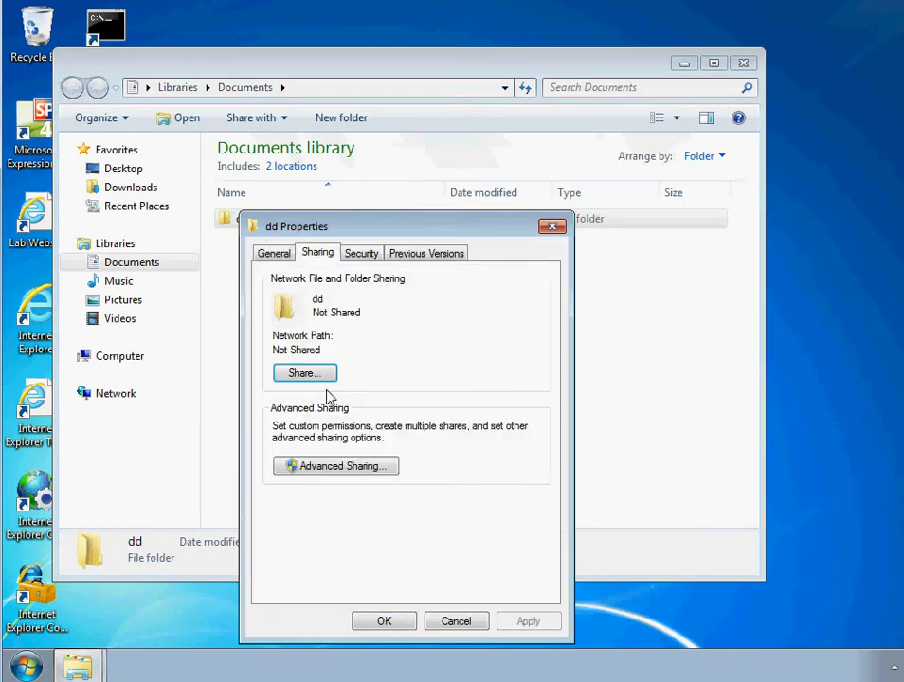
left_click(340, 466)
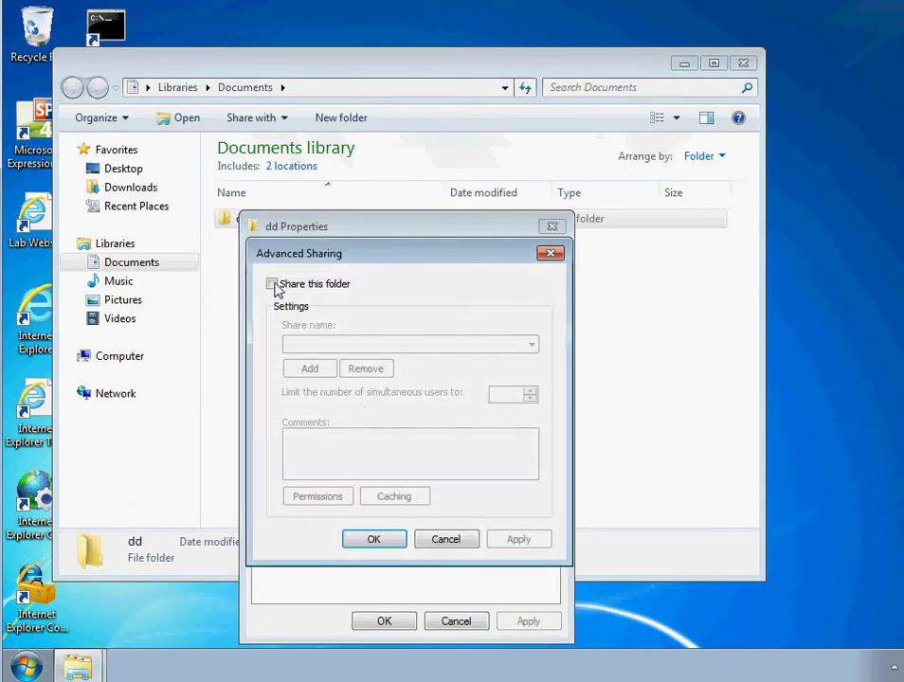
left_click(272, 284)
left_click(528, 391)
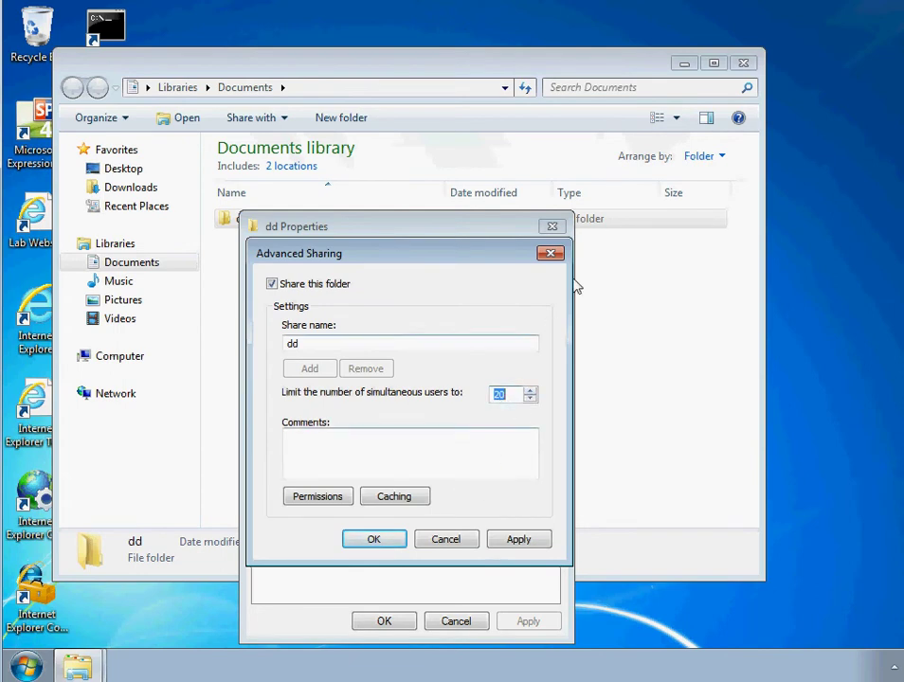
left_click(552, 254)
left_click(551, 226)
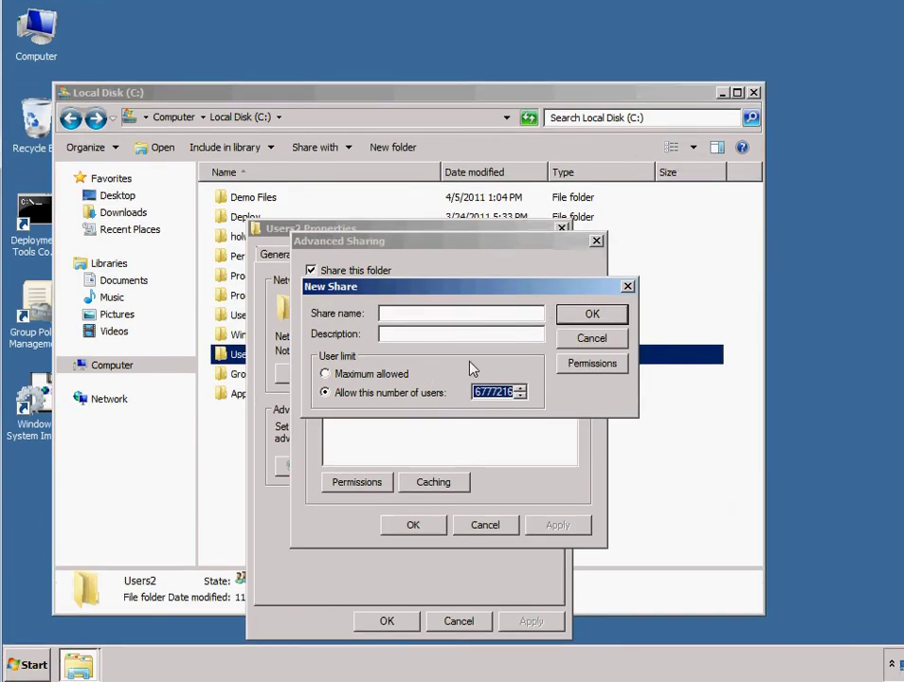
Step: Set the Users2 share to Maximum allowed users and close New Share, Advanced Sharing and Properties
left_click(483, 395)
left_click(486, 395)
left_click_drag(478, 398, 520, 393)
left_click(403, 378)
left_click(627, 287)
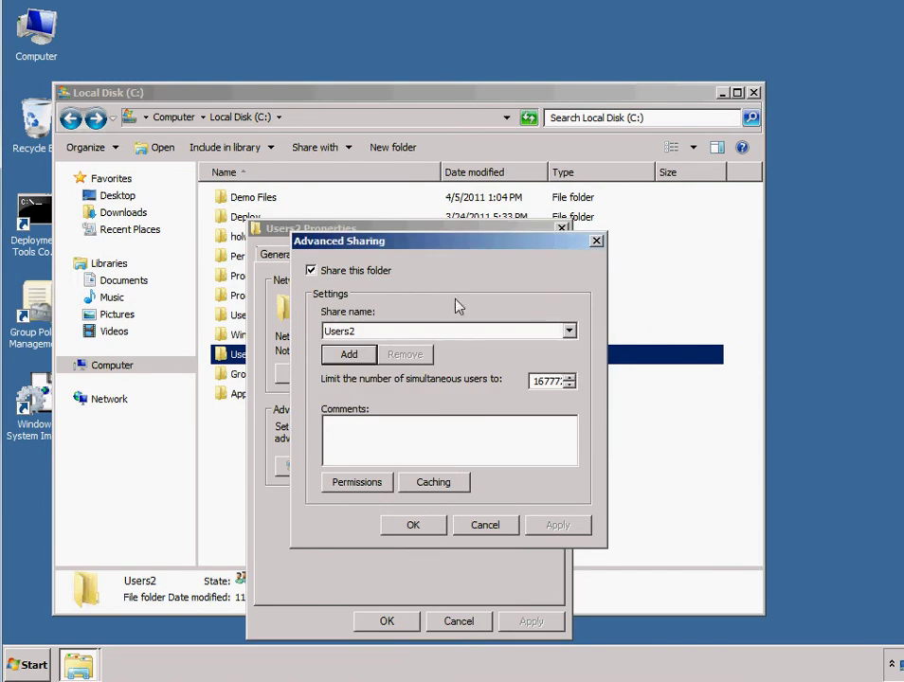
left_click(597, 242)
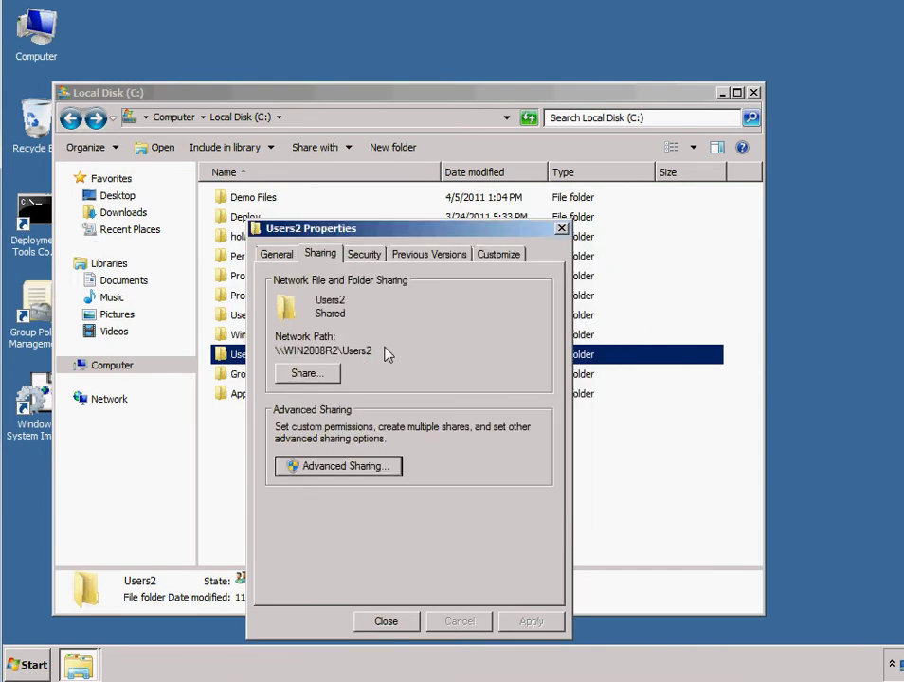
left_click(561, 228)
Step: Open the empty Users2 folder from the folder list
left_click(249, 383)
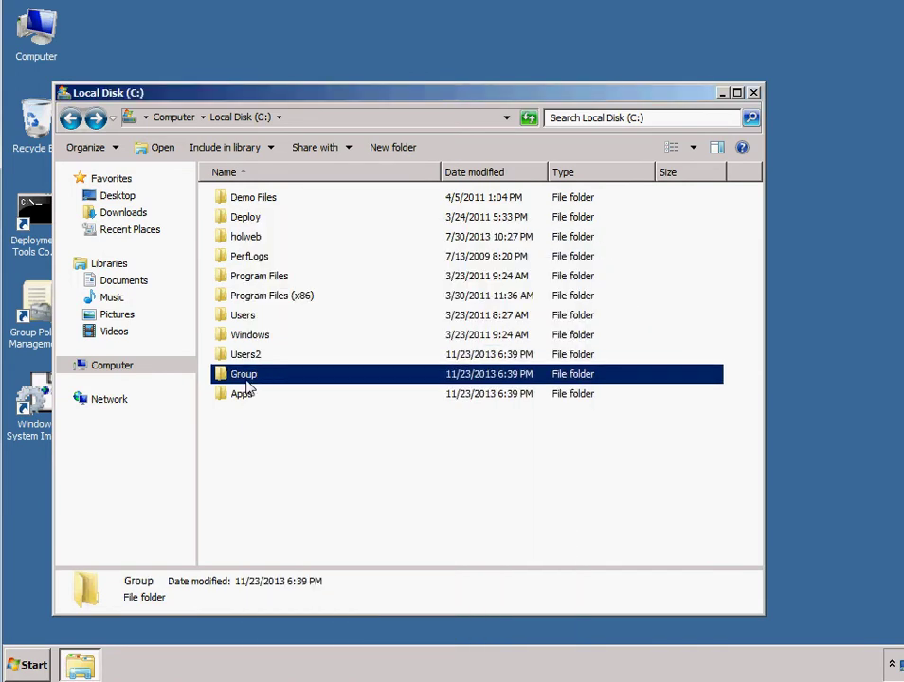
right_click(264, 384)
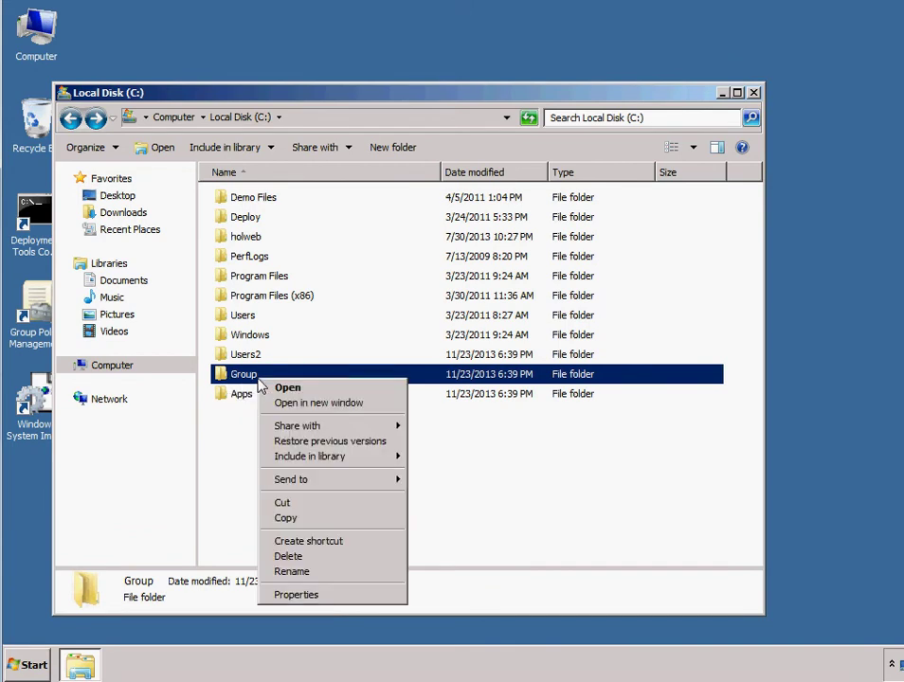
left_click(249, 359)
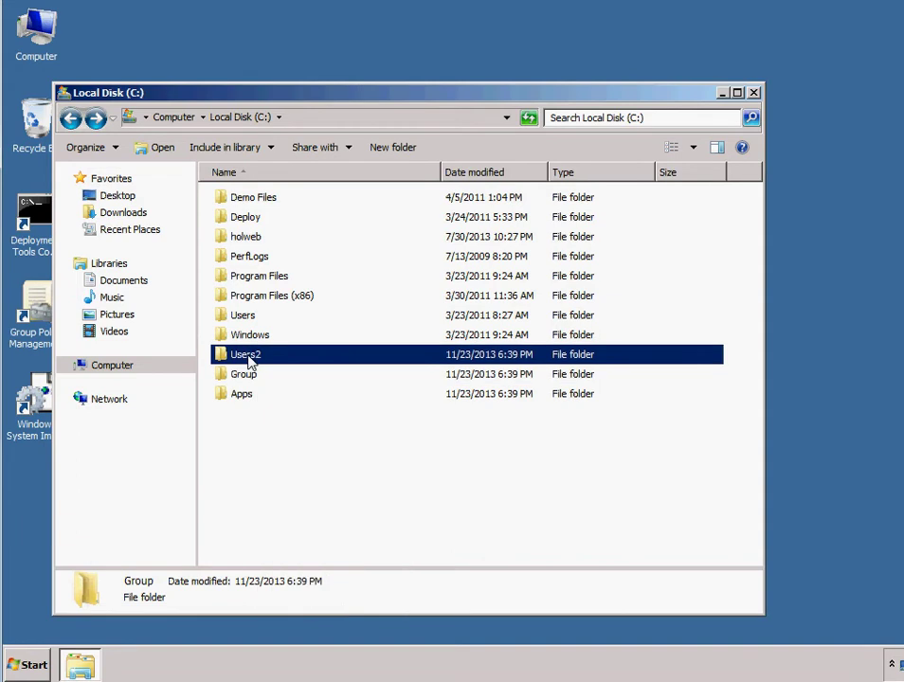
left_click(245, 397)
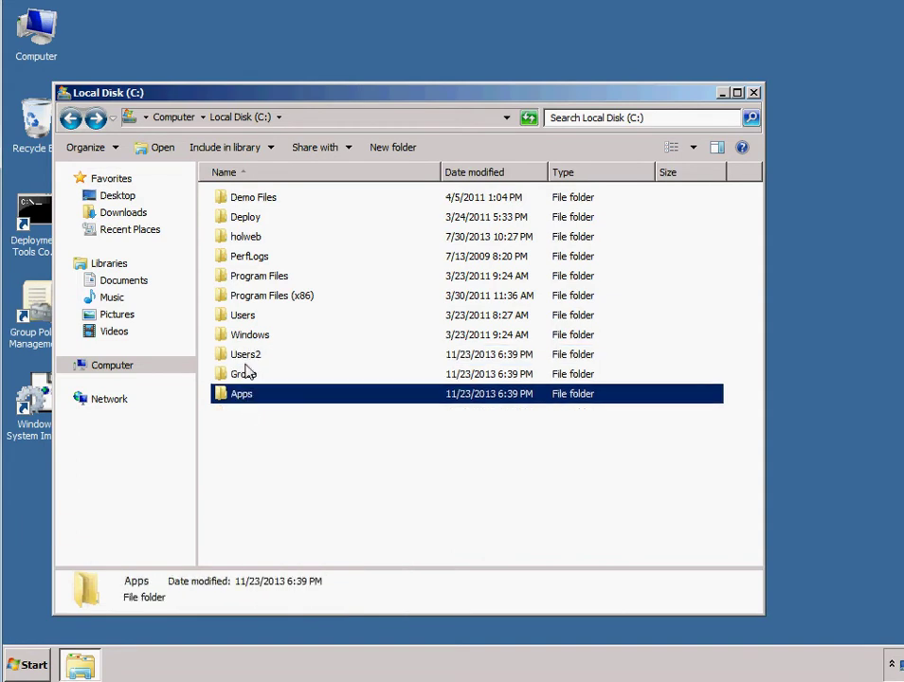
left_click(248, 359)
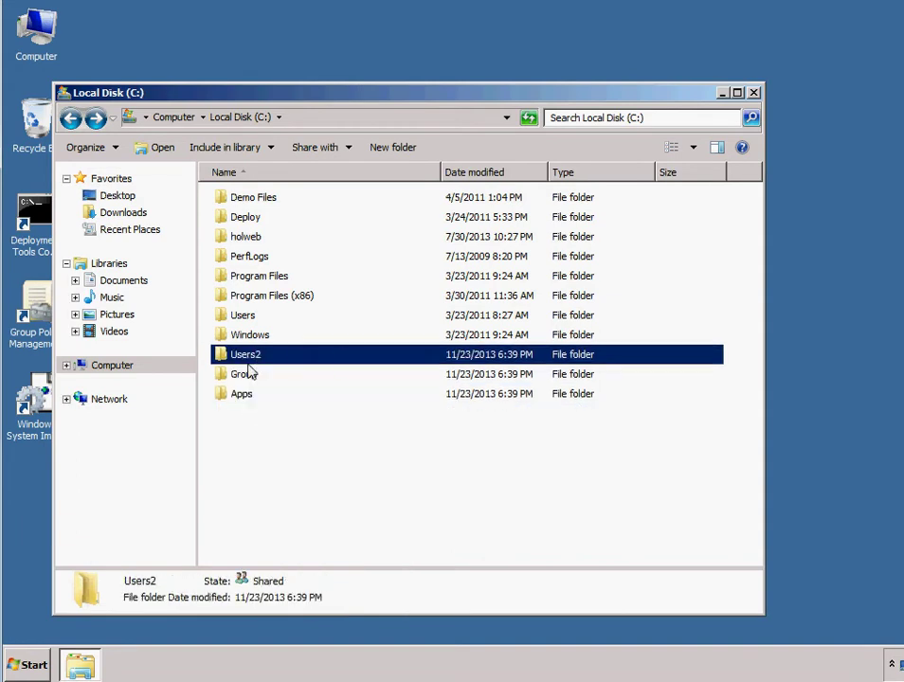
double_click(255, 360)
Step: Make a new subfolder named after the user inside the empty Users2 folder and bring up its Properties
right_click(252, 291)
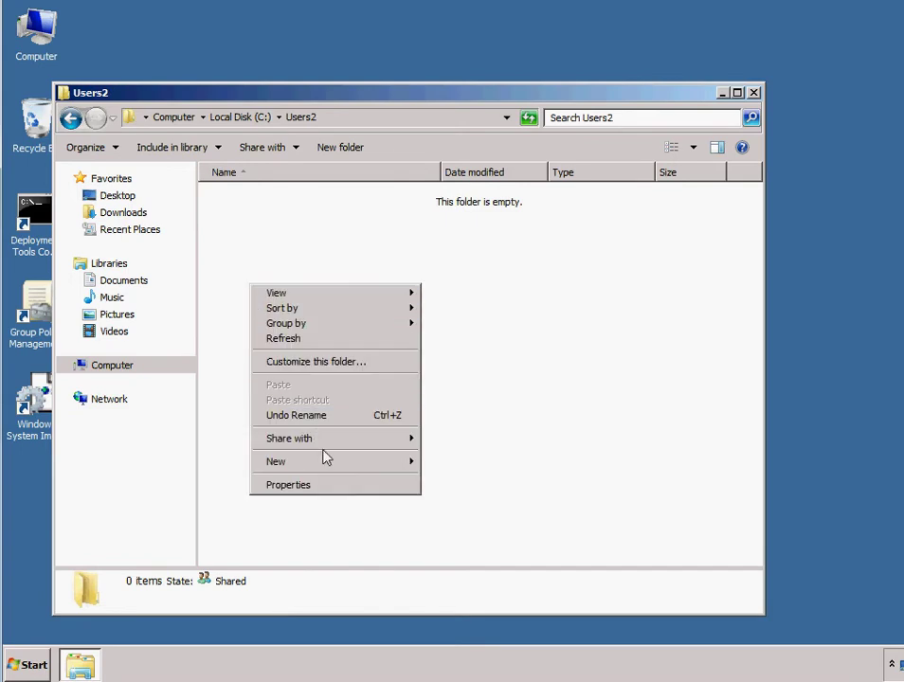
mouse_move(379, 465)
left_click(443, 461)
type("d")
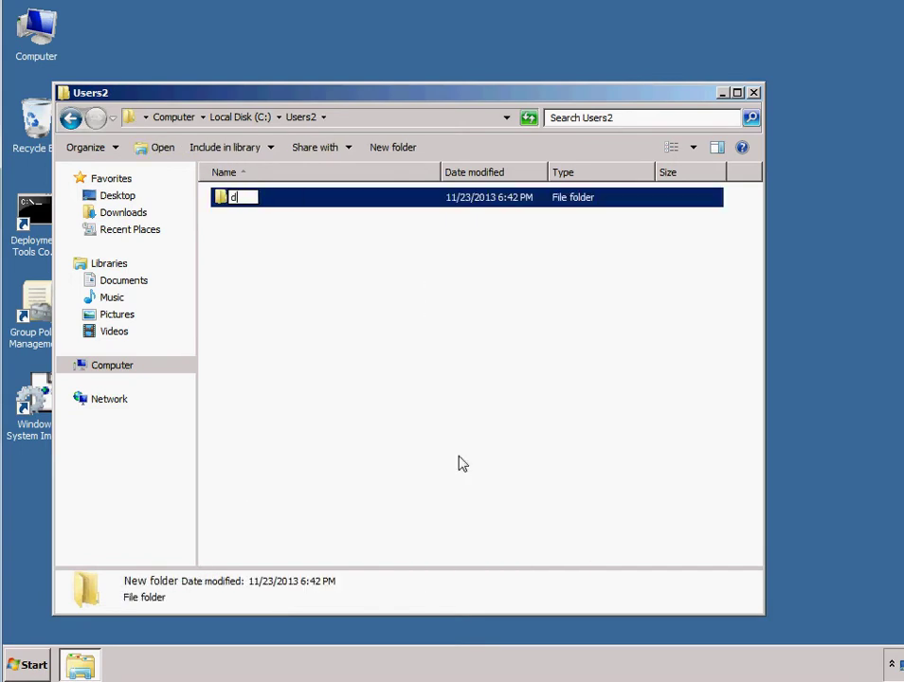
type("an")
left_click(458, 463)
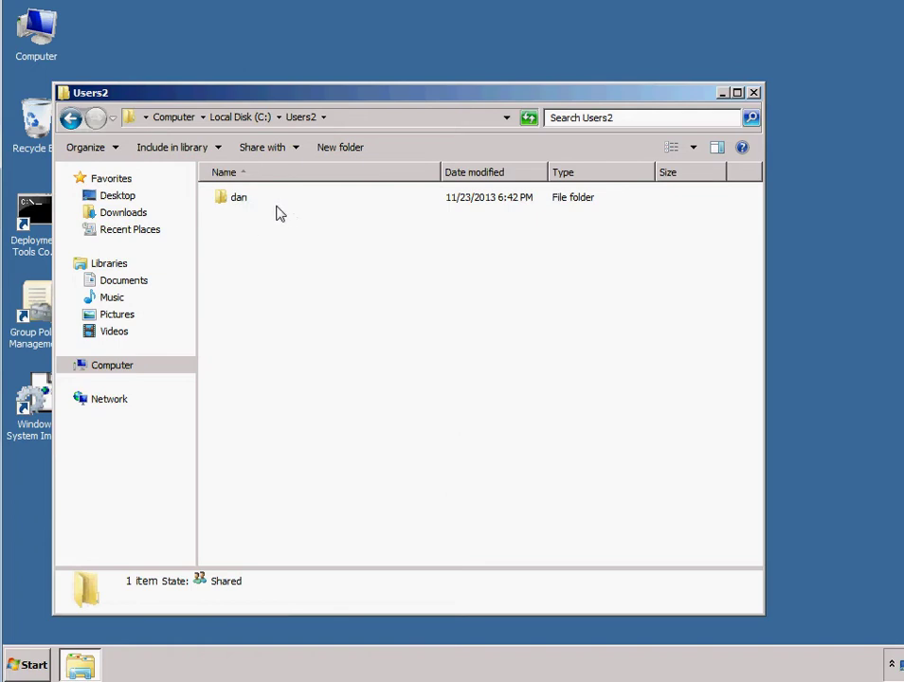
right_click(244, 199)
left_click(327, 414)
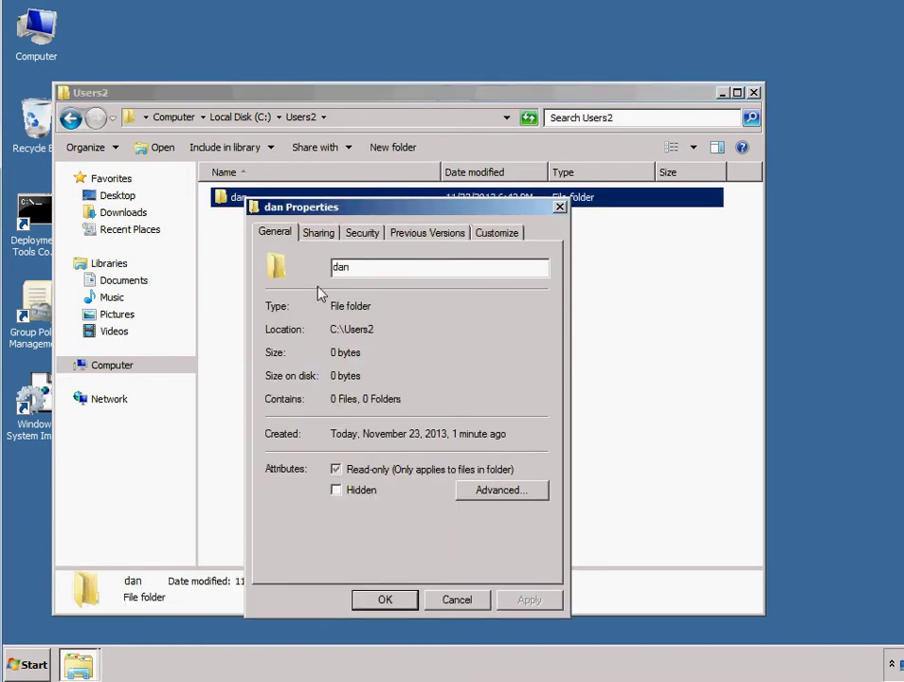
Step: Review the user folder's Security tab permissions for the Users group
left_click(312, 232)
left_click_drag(360, 205, 311, 201)
left_click(316, 226)
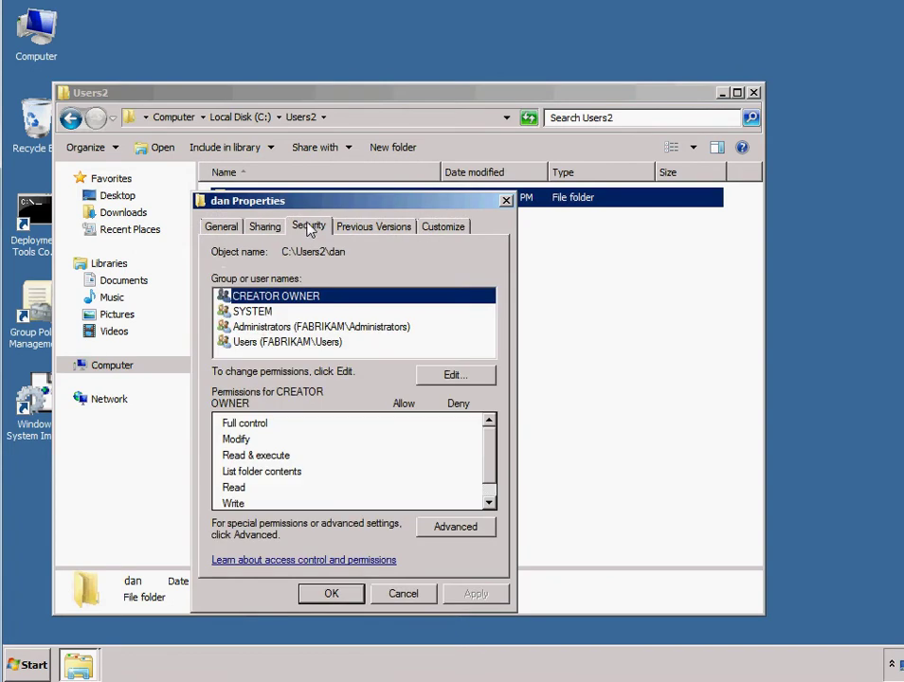
left_click(254, 342)
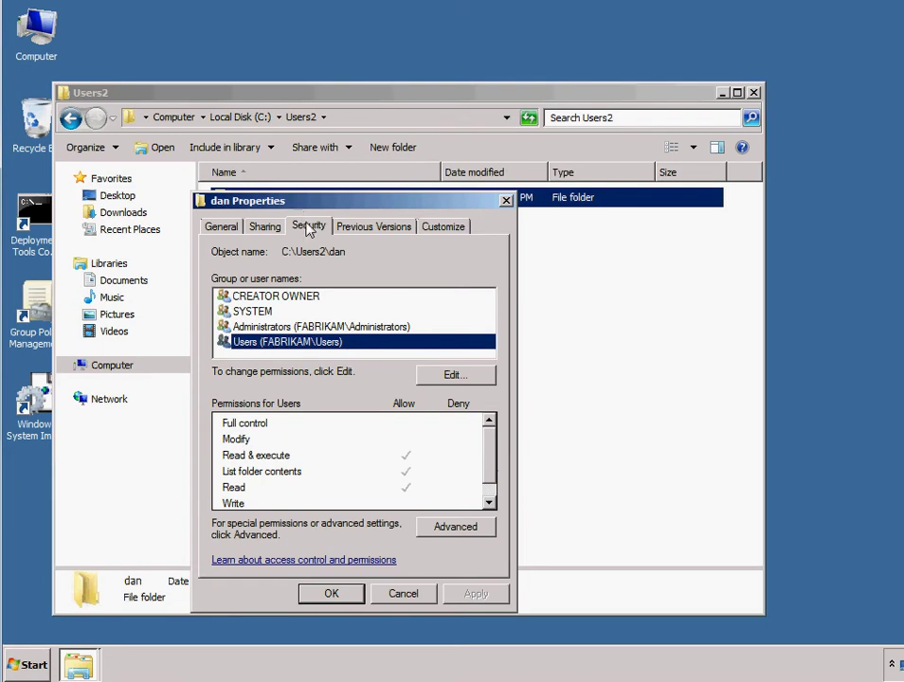
Step: In Advanced Security, disable inheritance, remove the inherited entries, and start adding a user
left_click(431, 524)
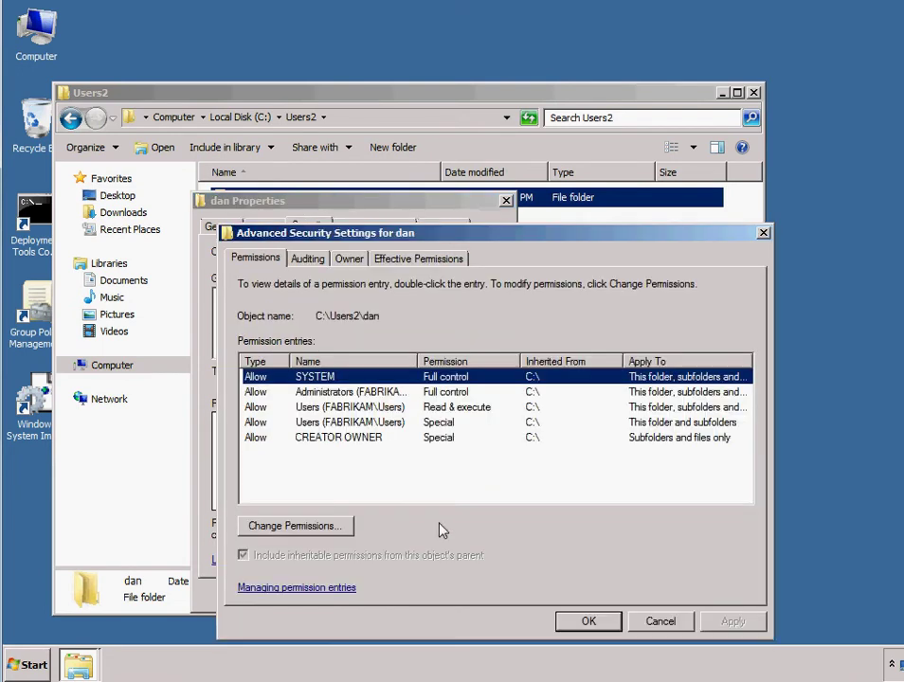
left_click(284, 528)
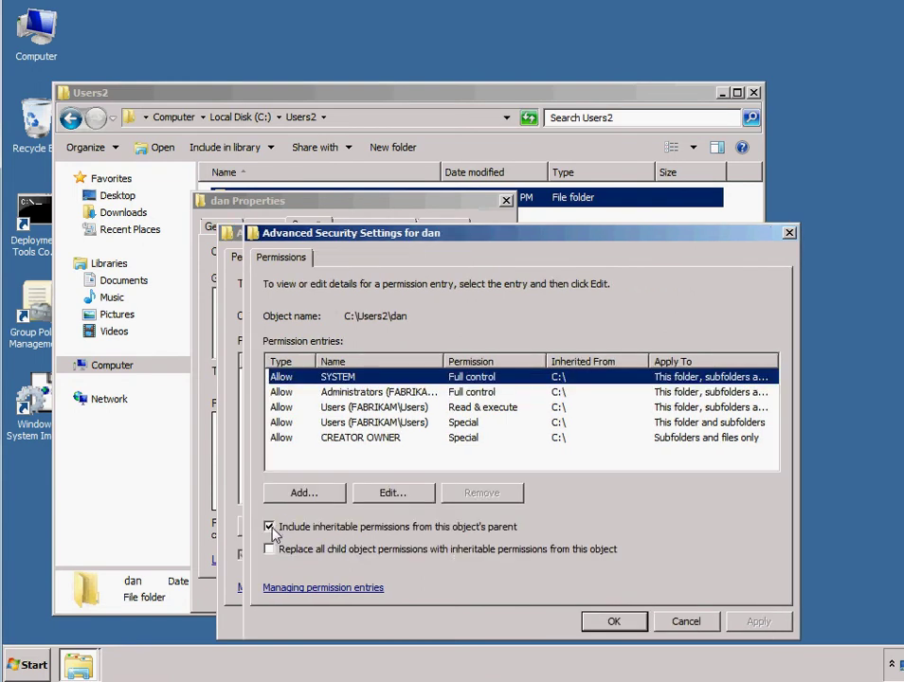
left_click(269, 527)
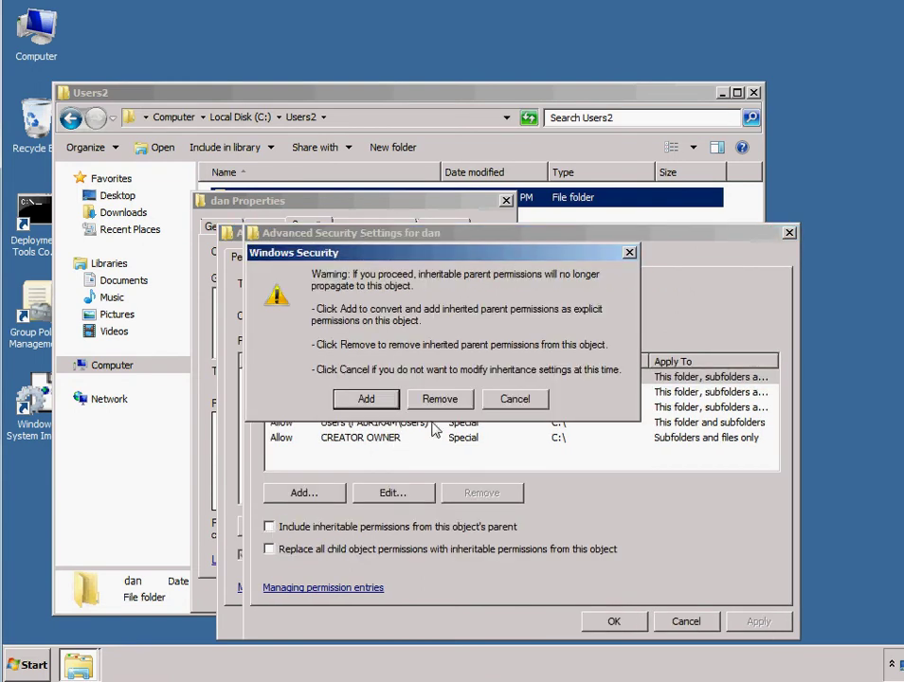
left_click(437, 398)
left_click(337, 496)
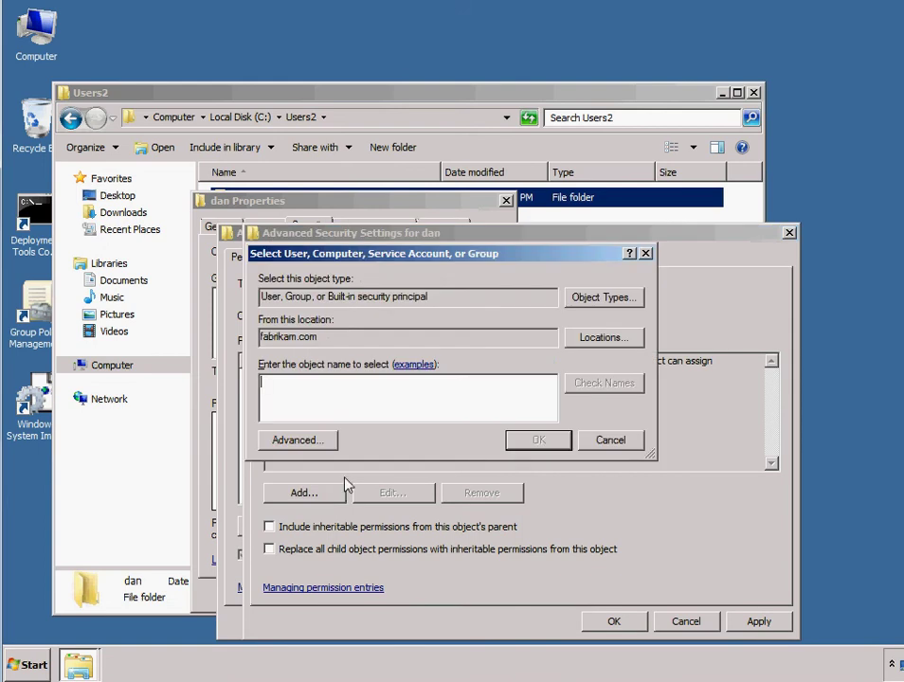
Step: Start Active Directory Users and Computers via Start > Administrative Tools to see domain users and groups
left_click(27, 663)
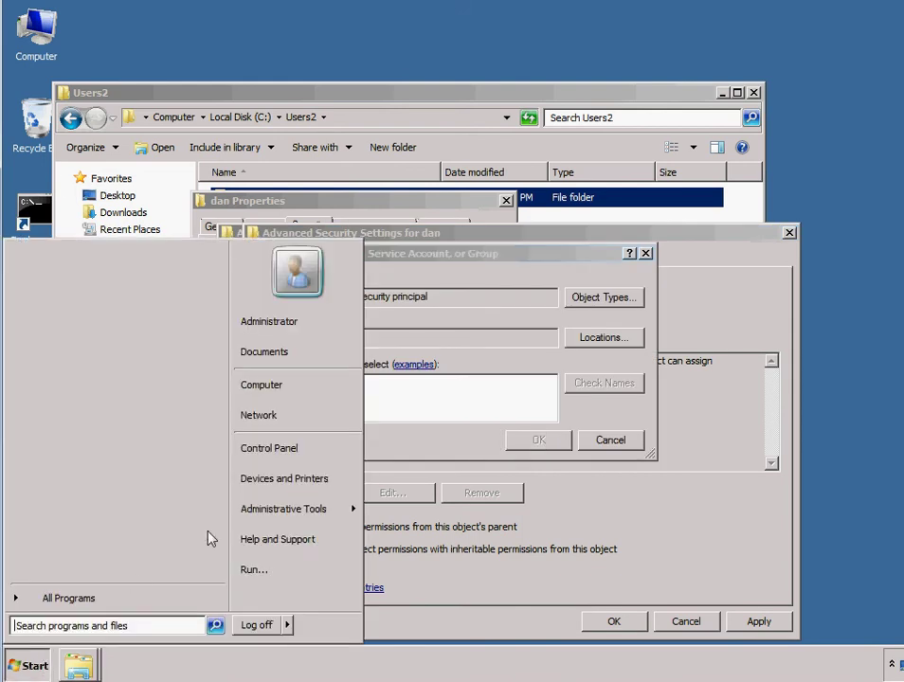
mouse_move(303, 512)
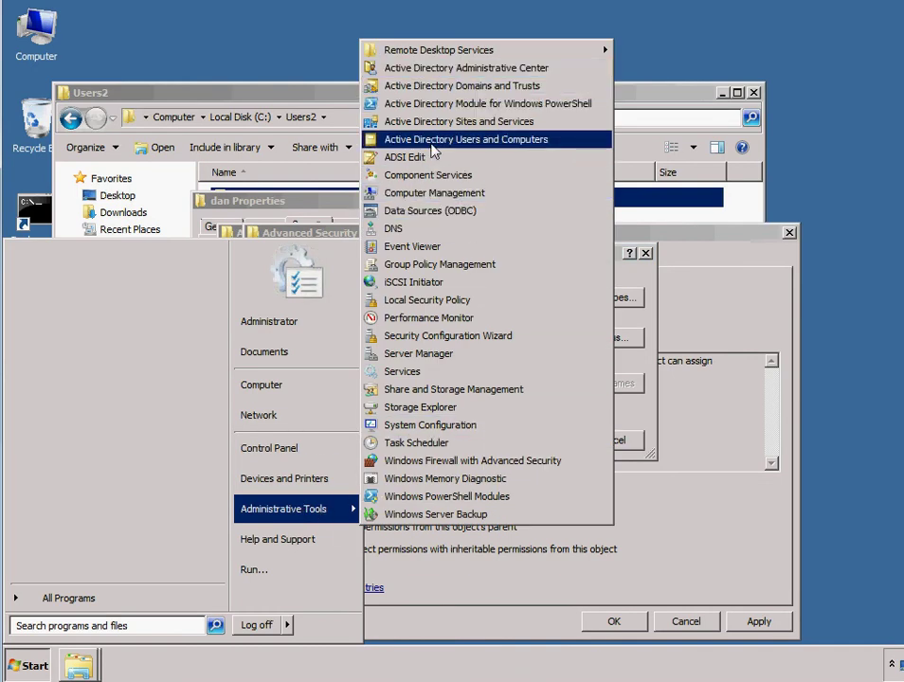
left_click(492, 141)
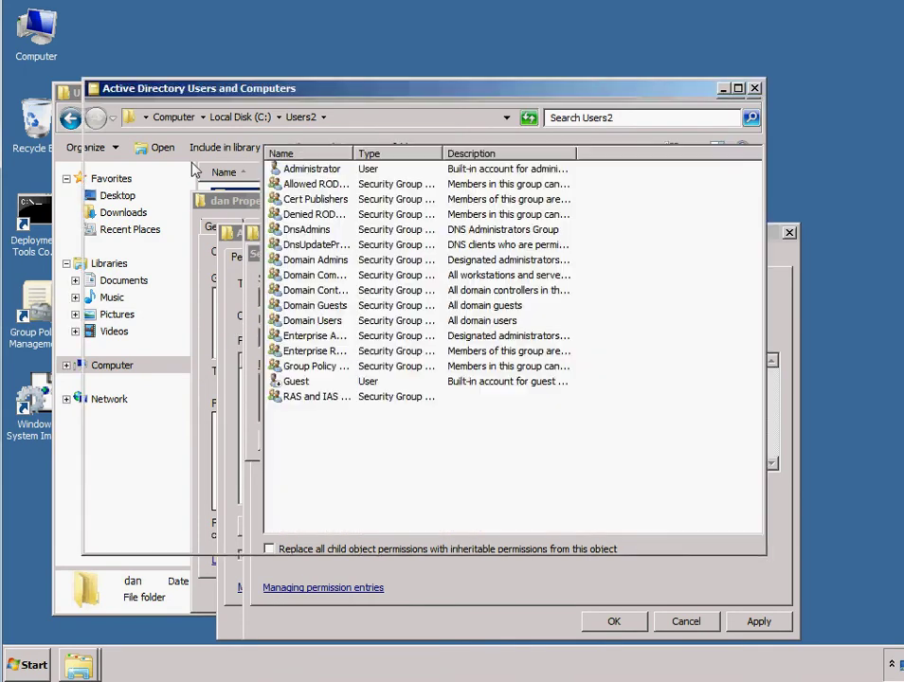
Step: Start a new user in the Users container and enter its first, last and logon names
right_click(301, 467)
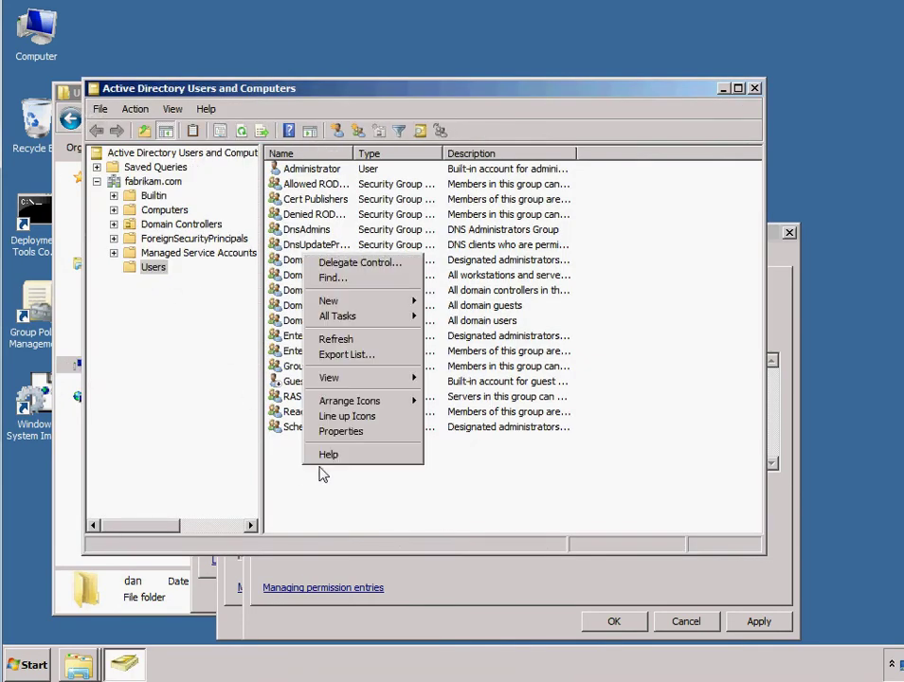
mouse_move(384, 303)
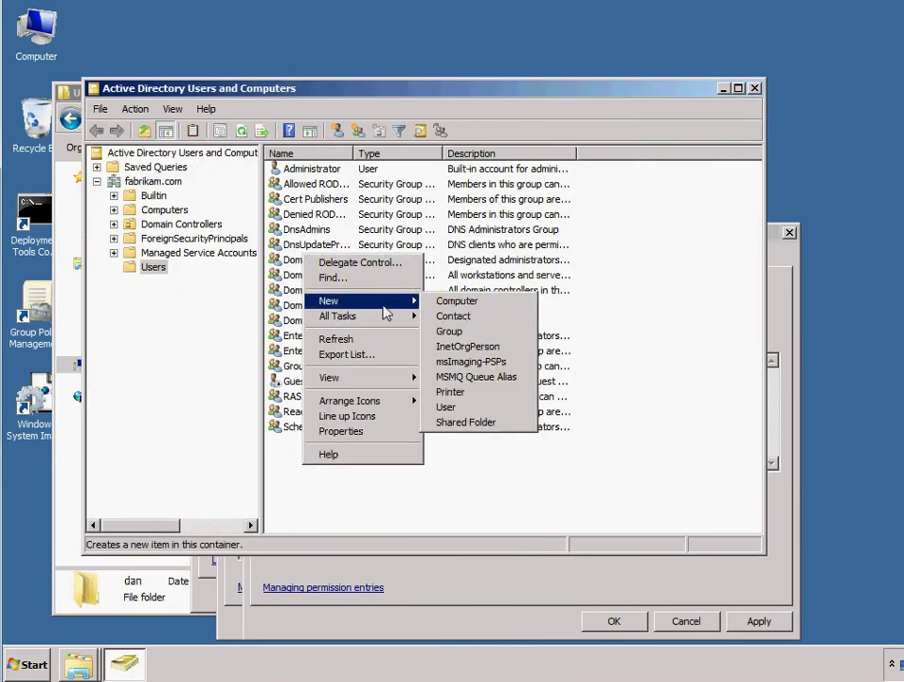
left_click(479, 407)
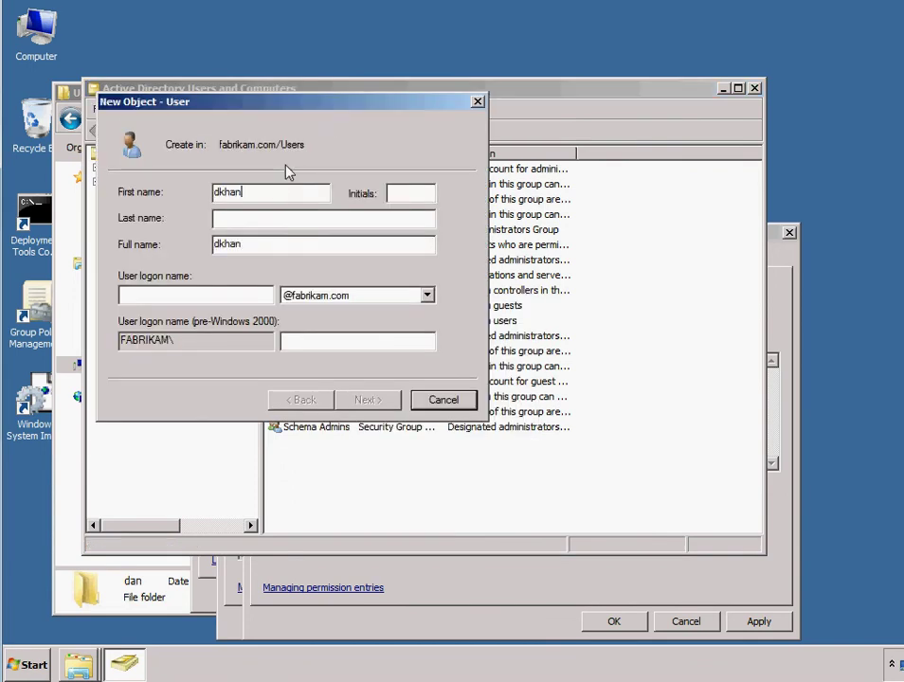
left_click_drag(249, 192, 150, 194)
type("d")
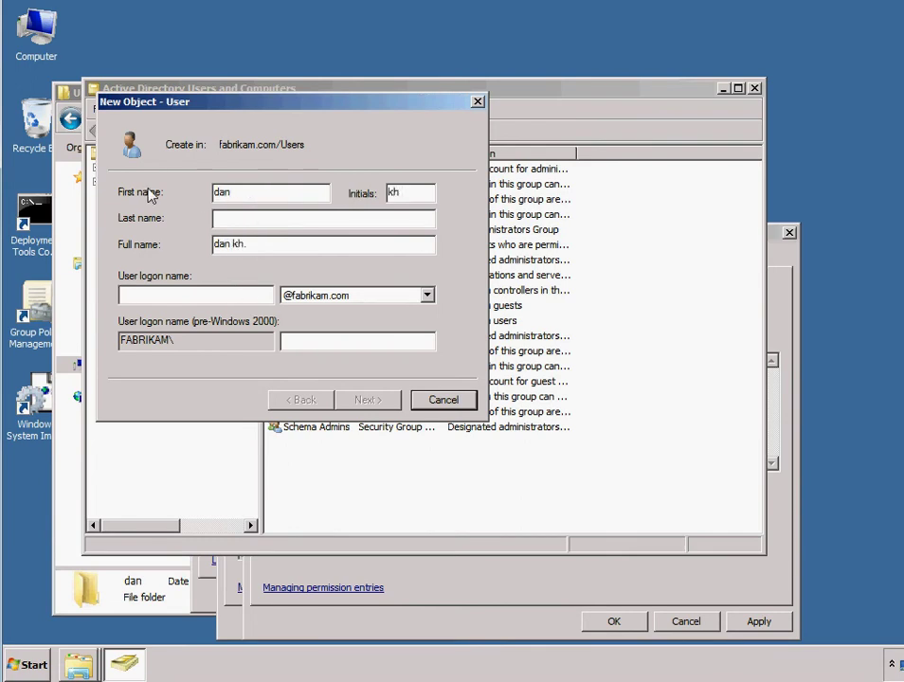
key("Tab")
left_click(227, 225)
type("khan")
left_click(256, 294)
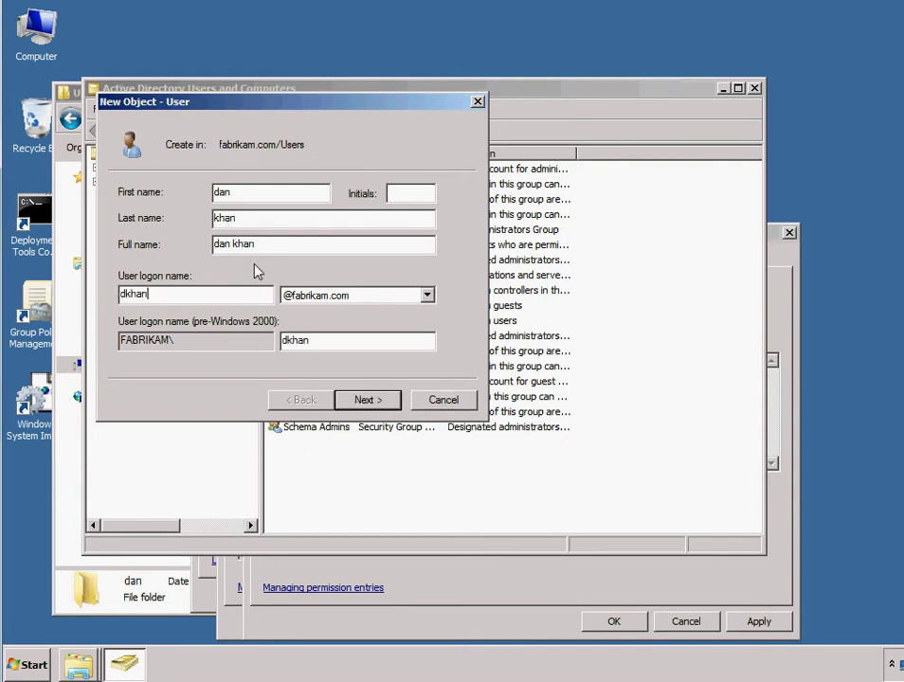
Step: Set the account password with no change required at next logon, and finish creating the user
left_click(379, 401)
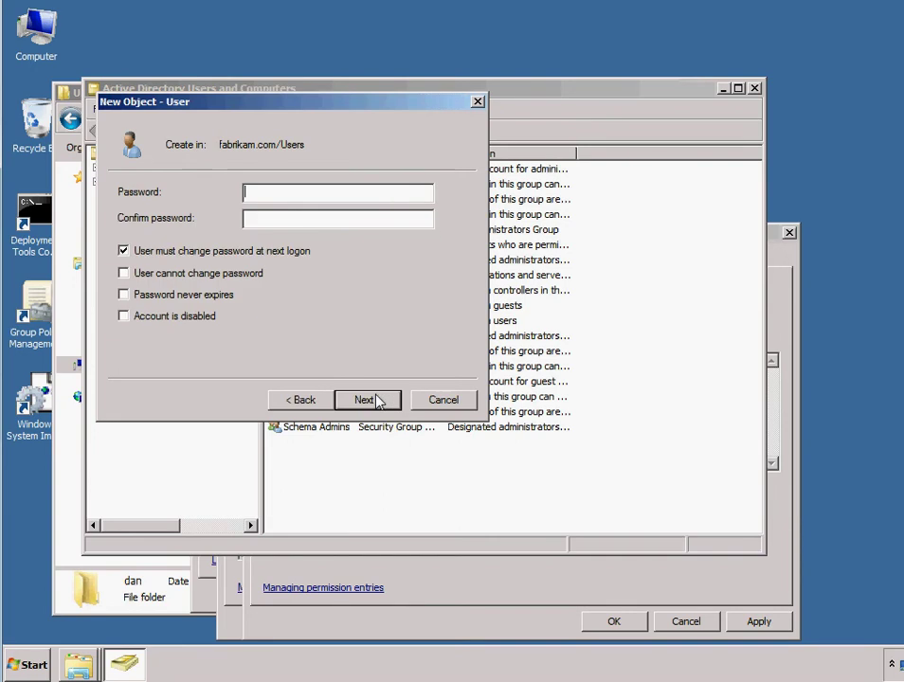
left_click(273, 252)
type("***")
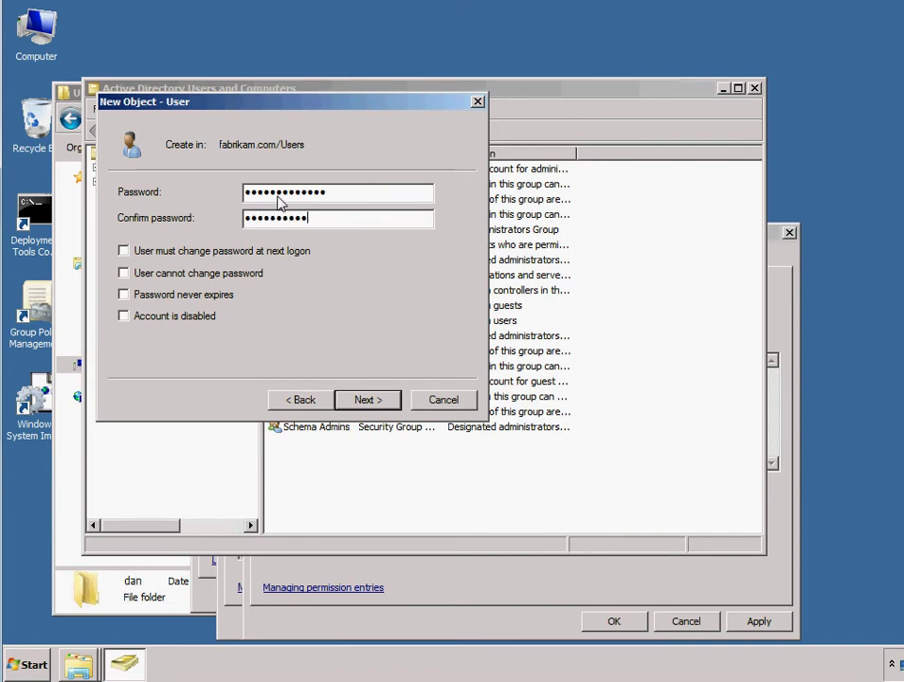
left_click(378, 402)
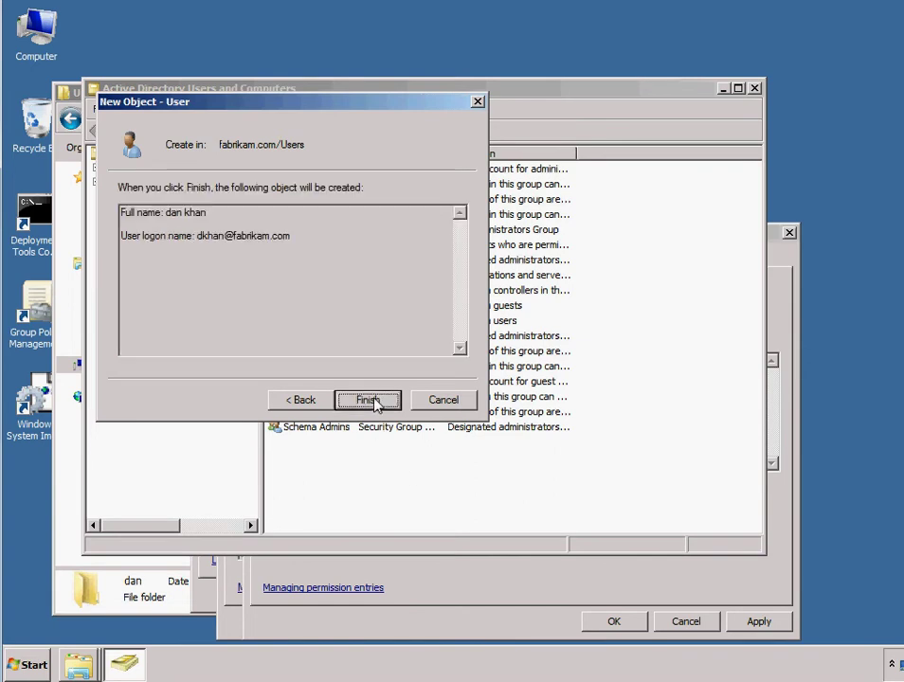
left_click(369, 401)
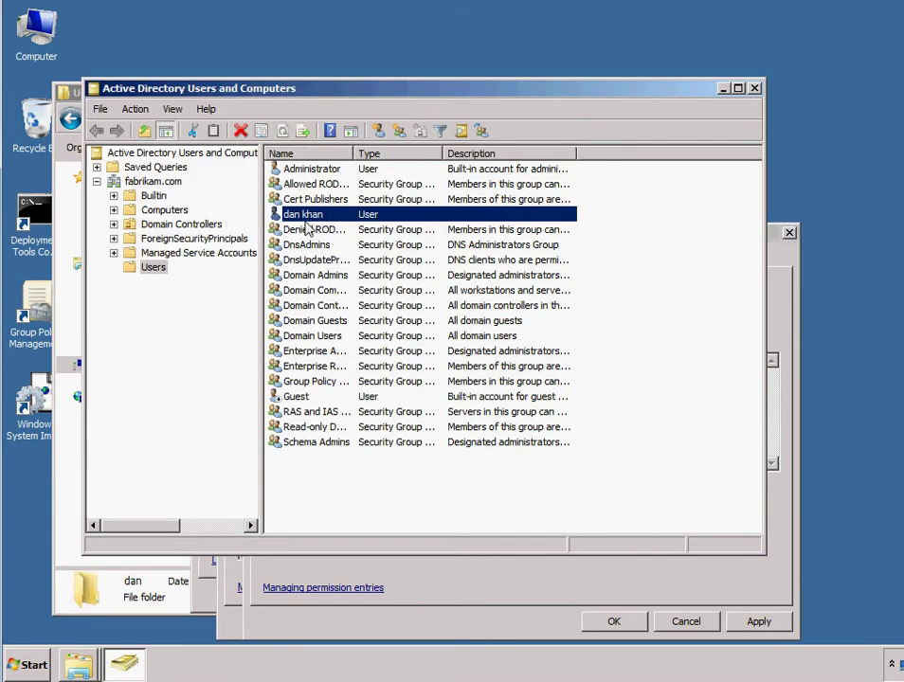
Step: Close Active Directory Users and Computers, Select User, Advanced Security Settings and the home folder's Properties without saving
left_click(754, 88)
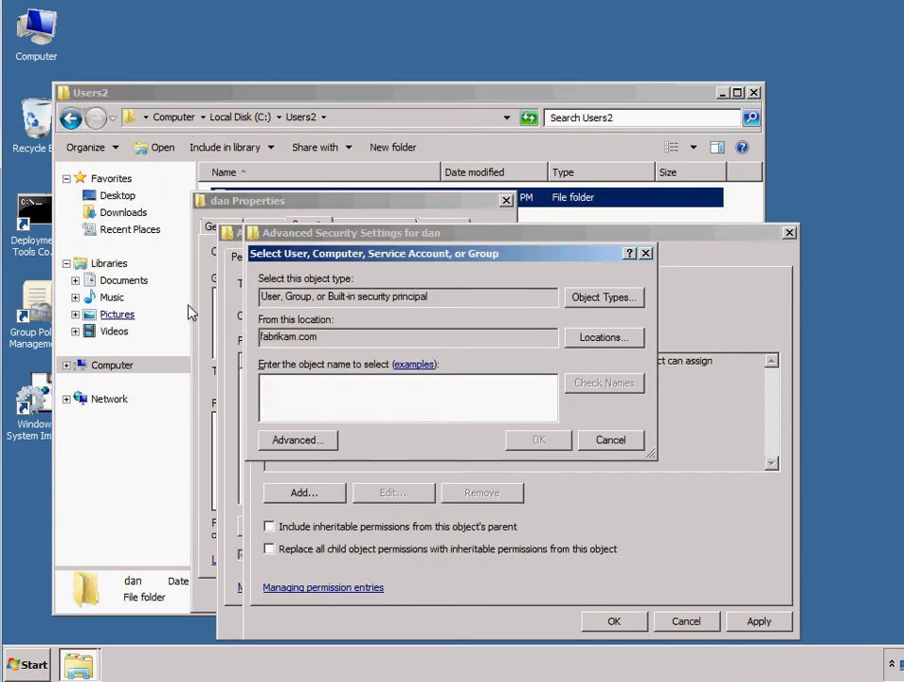
left_click(645, 255)
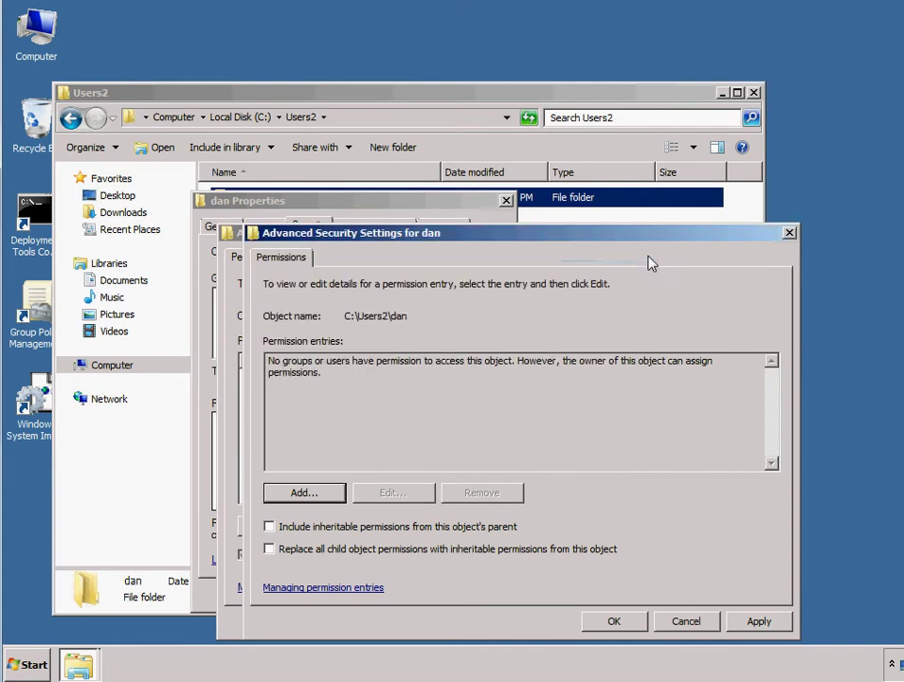
left_click(789, 233)
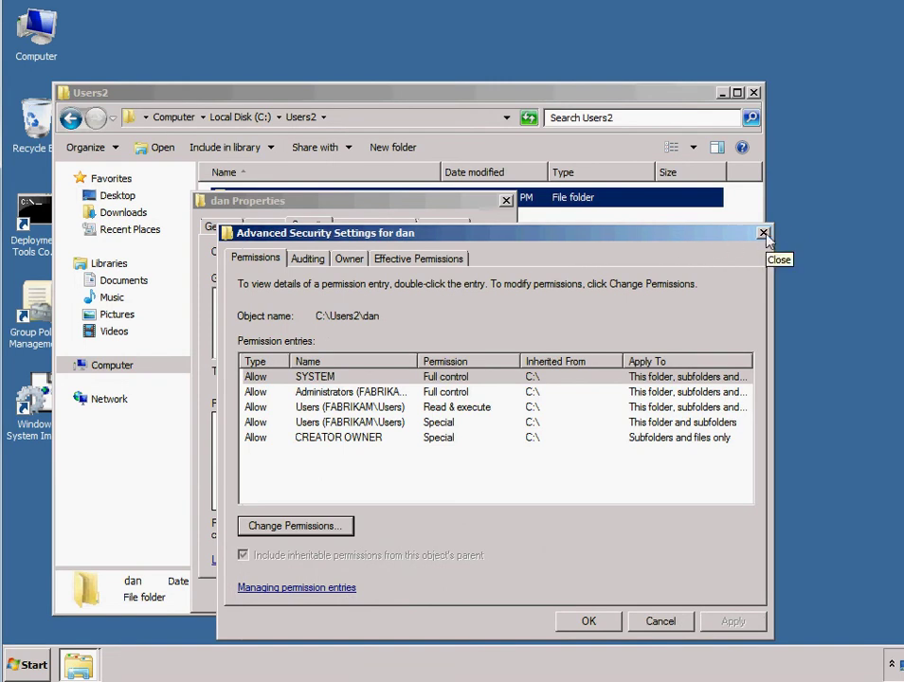
left_click(763, 233)
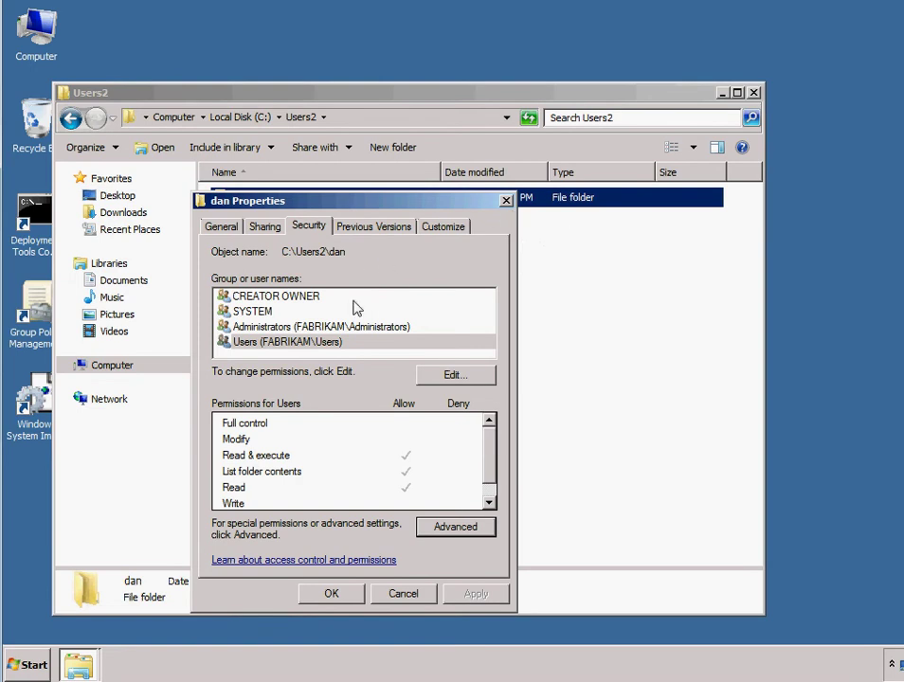
left_click(507, 200)
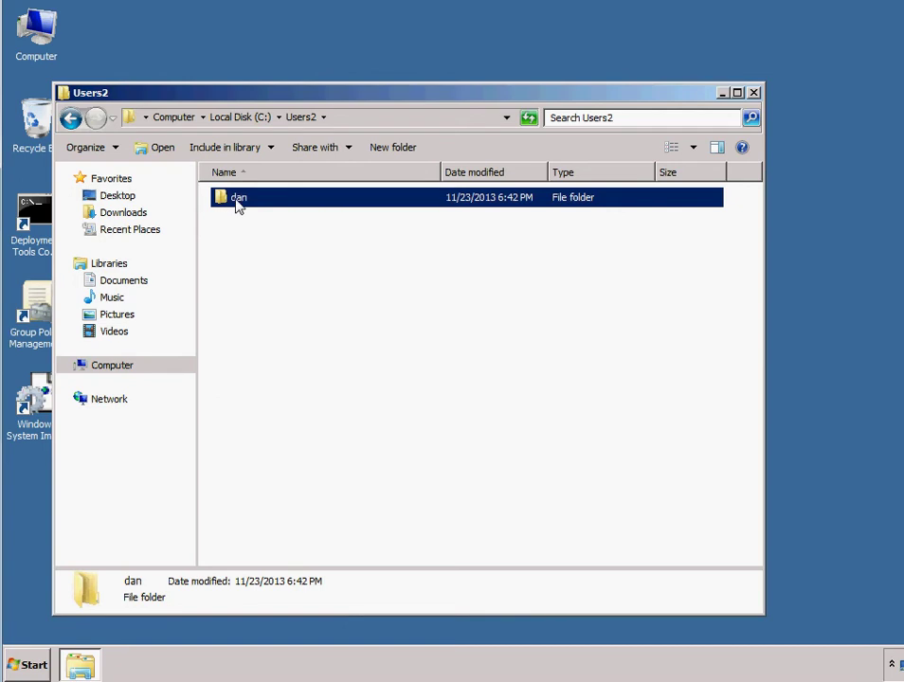
Step: In the home folder's advanced security settings, stop inheritance and remove all inherited permission entries
right_click(238, 204)
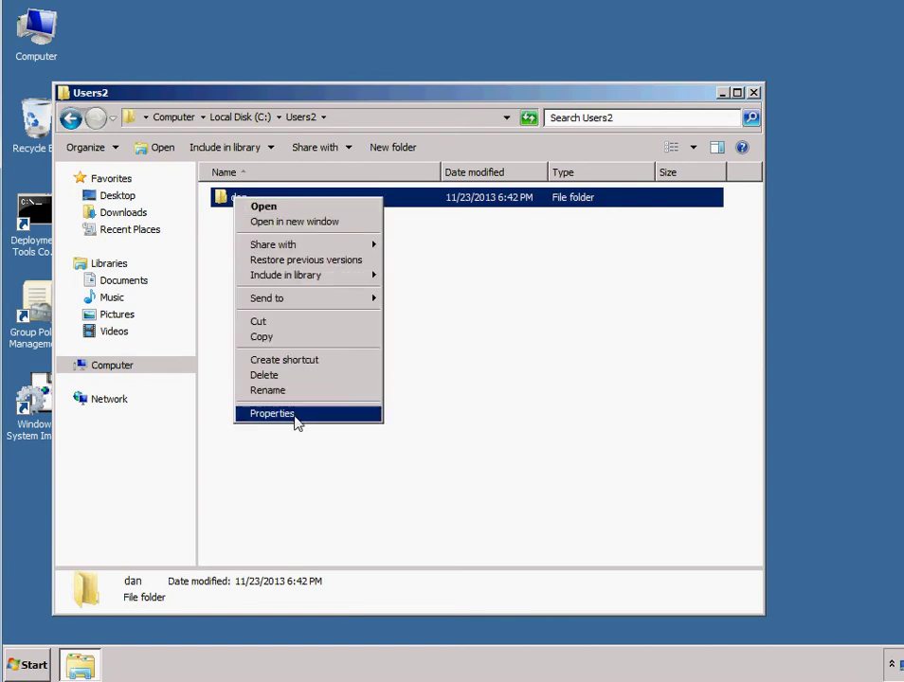
left_click(294, 418)
left_click(309, 233)
left_click(348, 233)
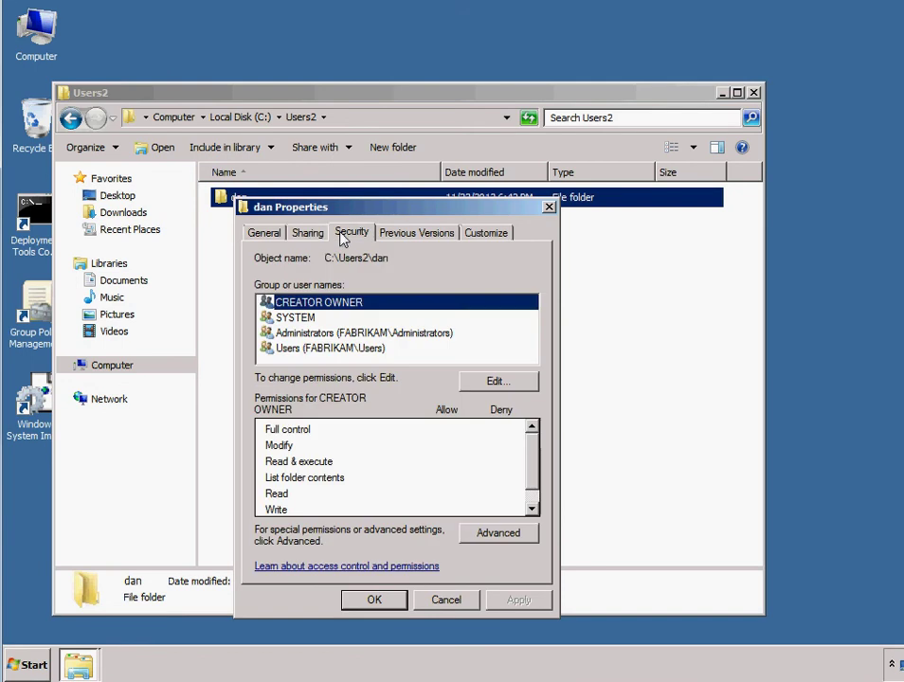
left_click(496, 534)
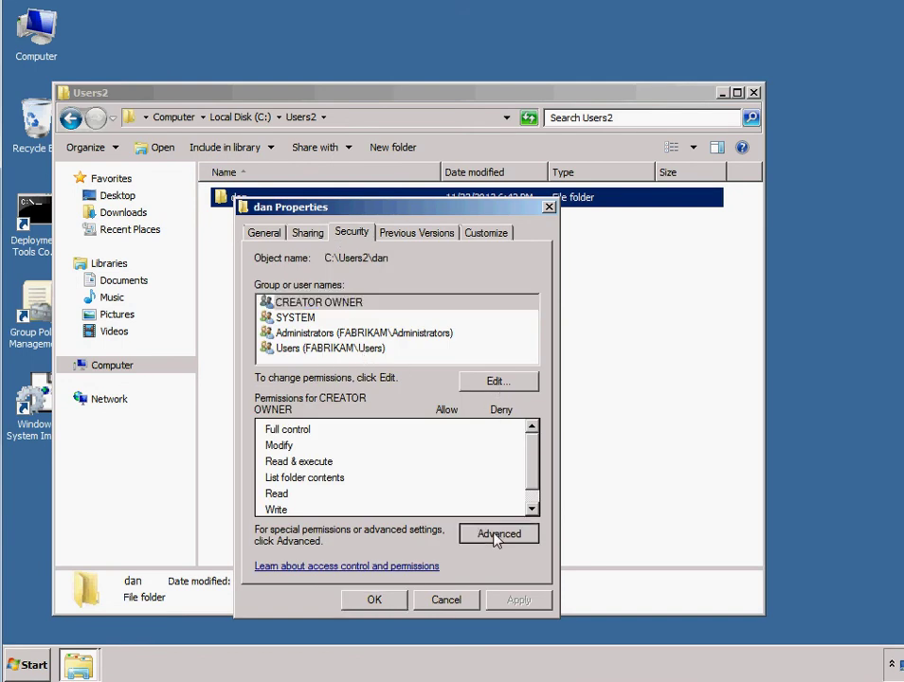
left_click(343, 529)
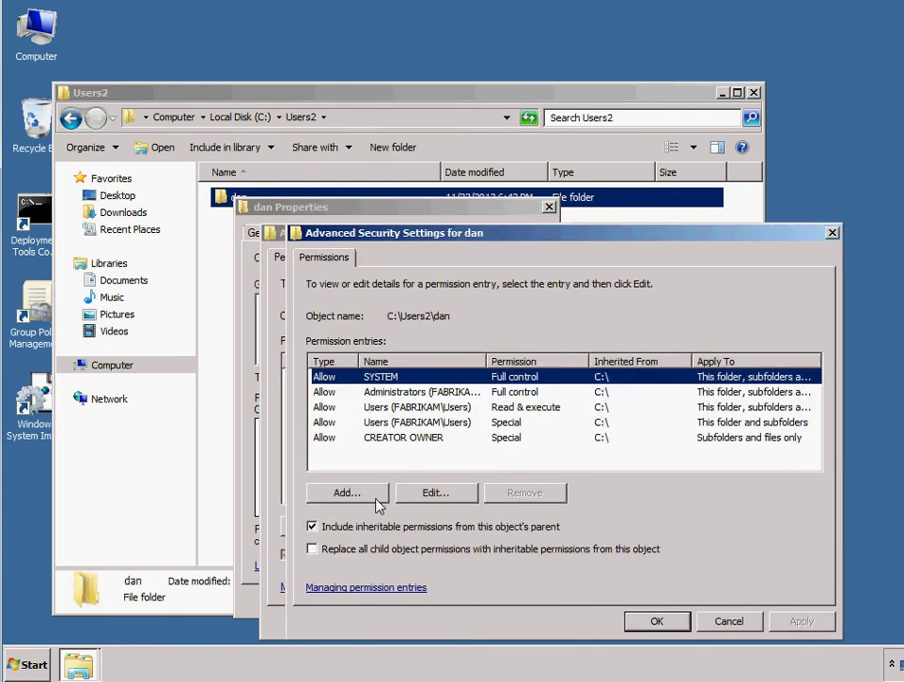
left_click(353, 526)
left_click(474, 398)
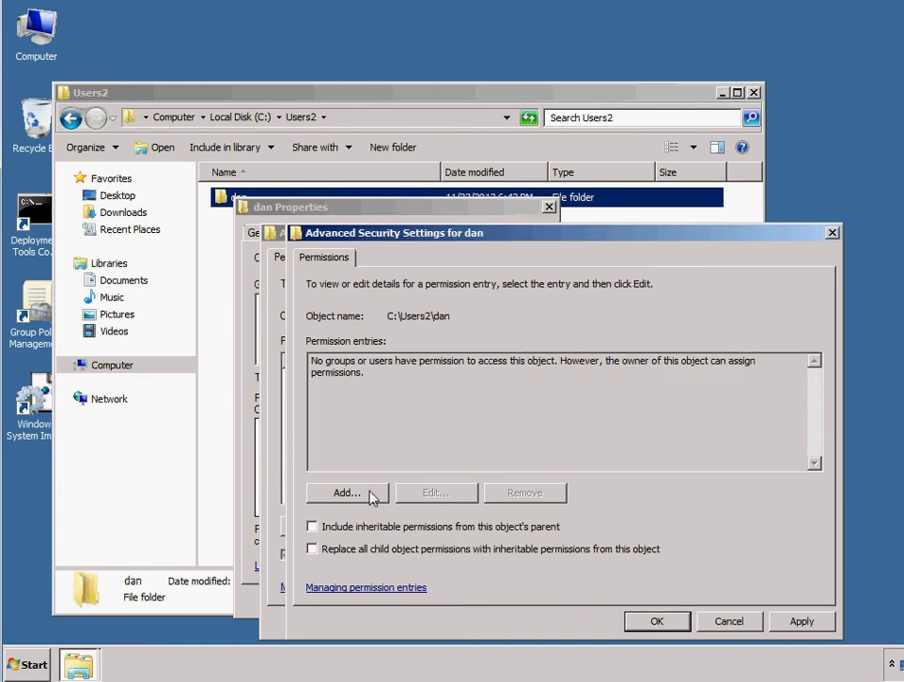
Step: Grant the new domain user Full control on the folder, apply, and close all dialogs
left_click(374, 494)
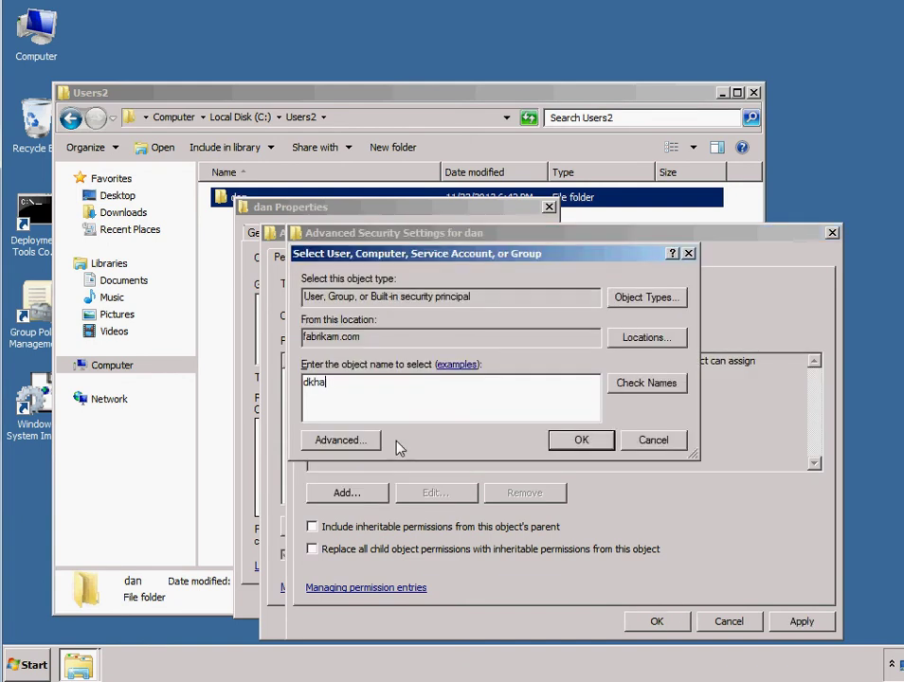
key("Return")
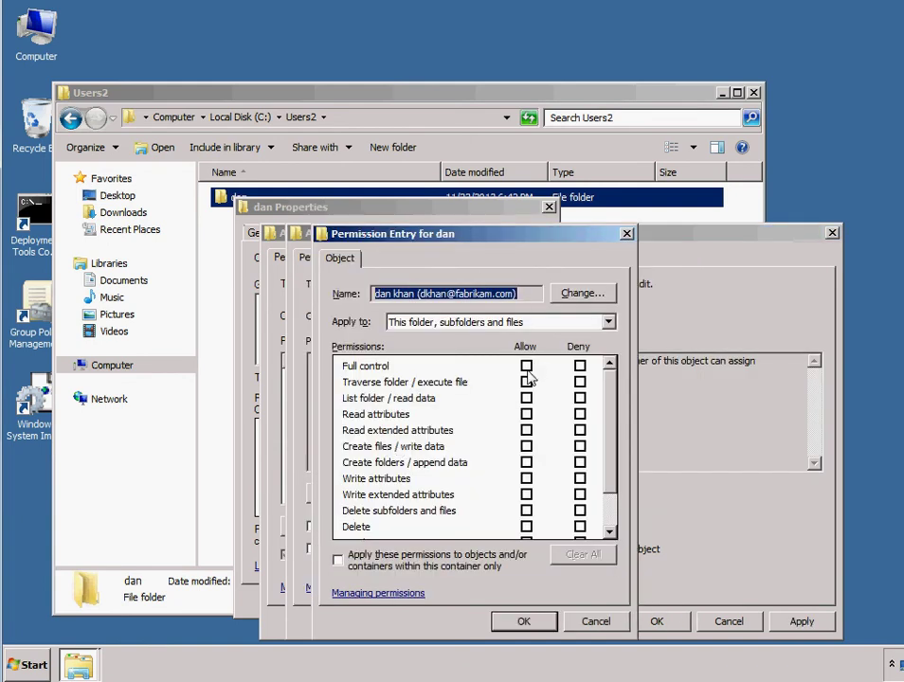
left_click(526, 365)
left_click(523, 621)
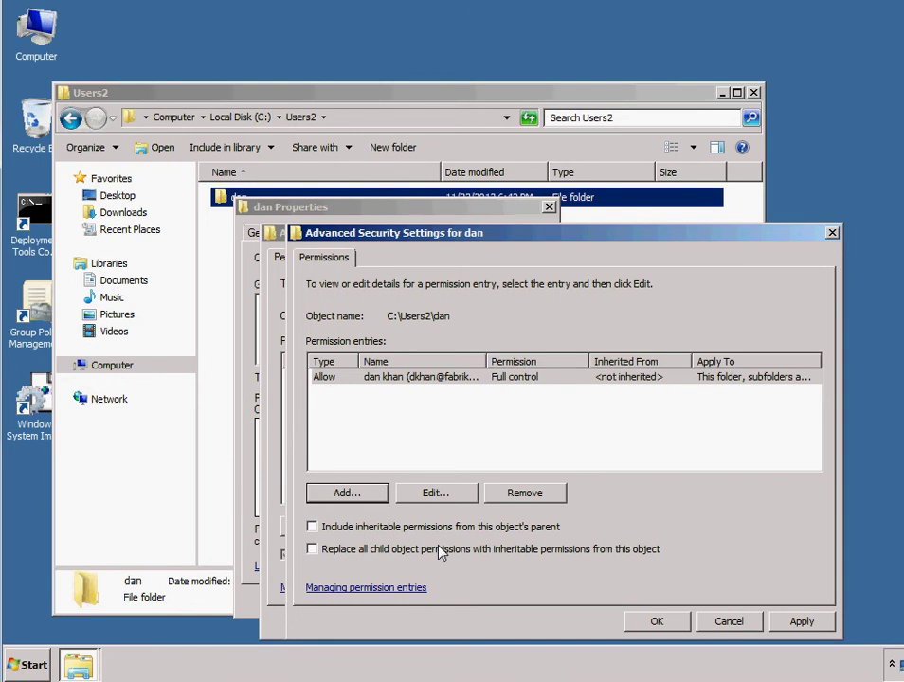
left_click(801, 622)
left_click(654, 621)
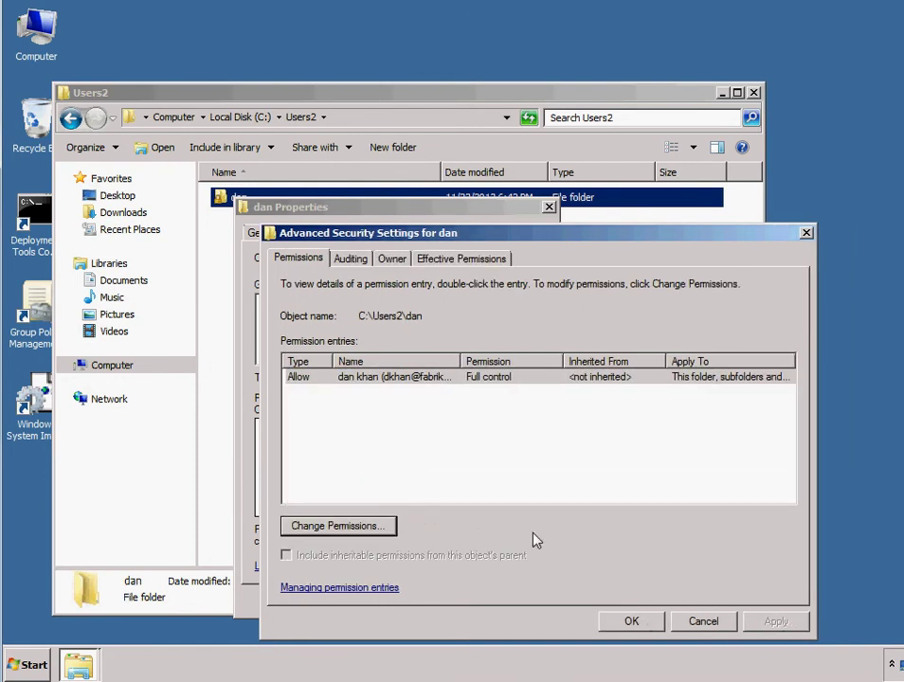
left_click(652, 624)
left_click(374, 600)
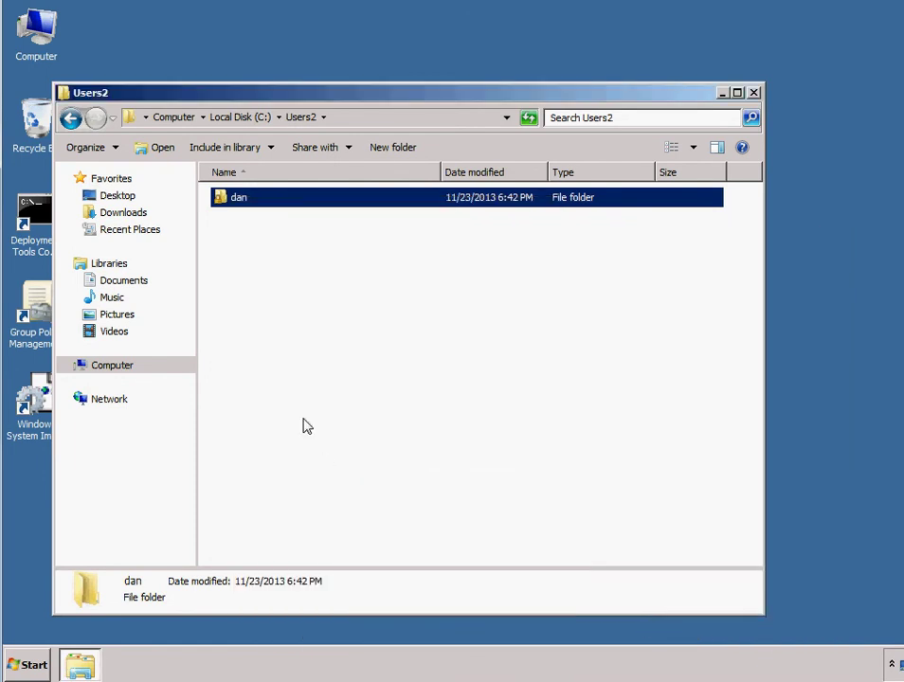
Step: Open the home folder, accept permanent access, confirm it is empty, then return to Users2
double_click(239, 198)
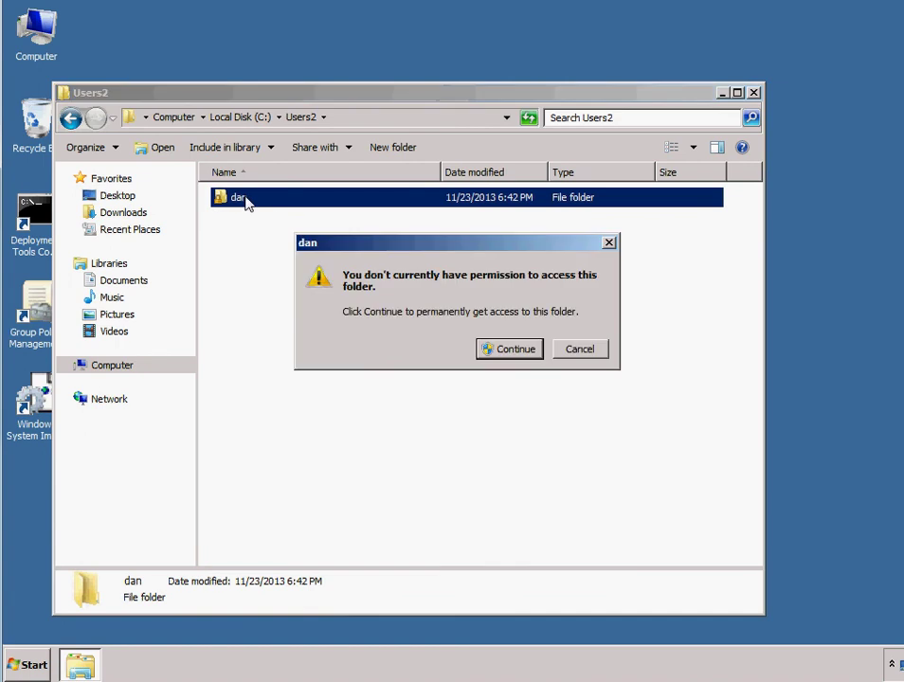
left_click(516, 349)
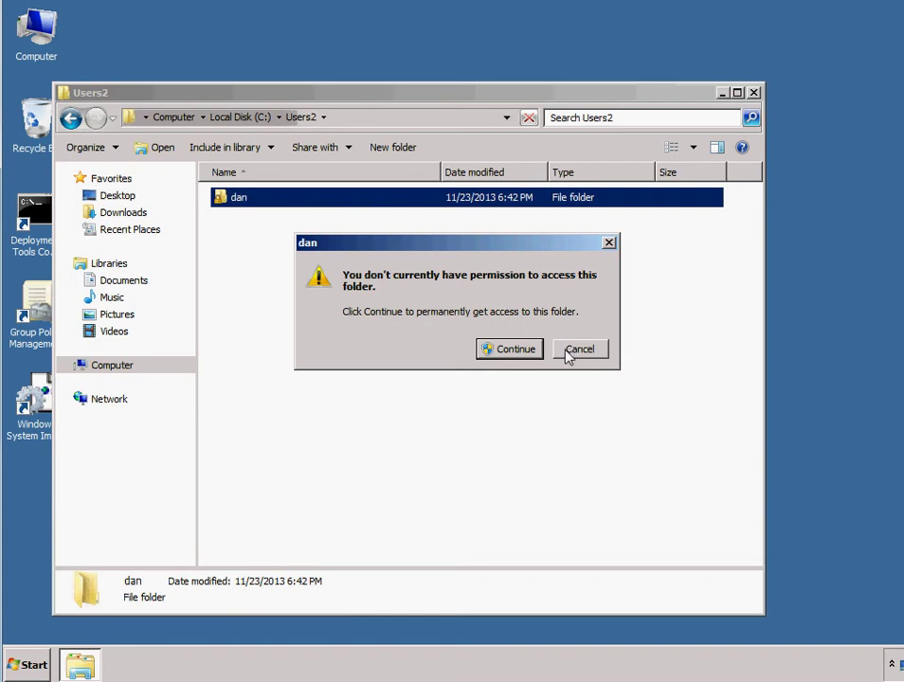
left_click(499, 351)
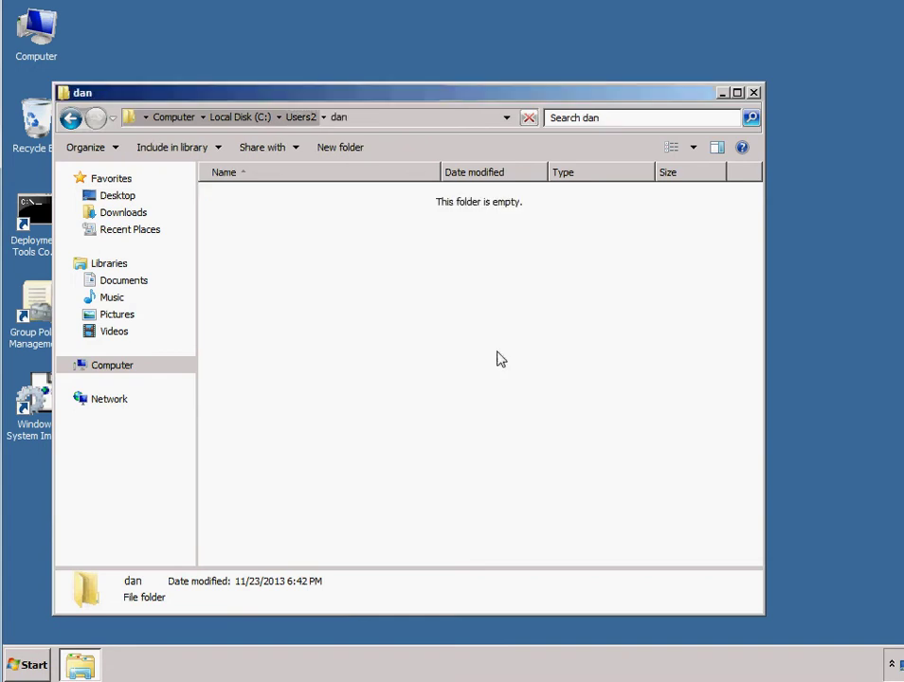
left_click(70, 118)
Step: Open the home folder's Properties and start editing its Security permissions
right_click(244, 198)
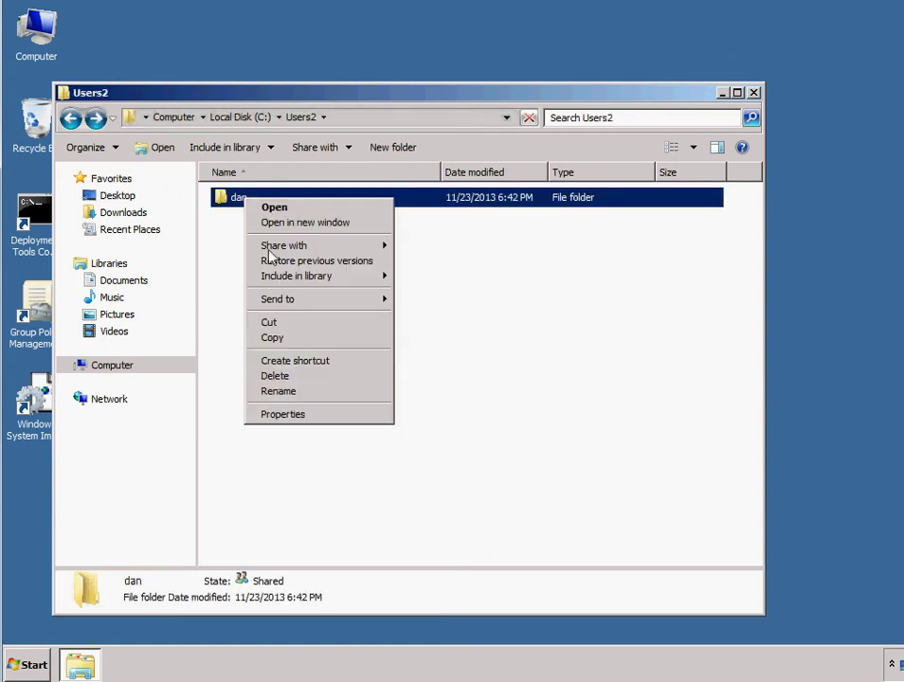
left_click(302, 420)
left_click_drag(348, 213, 279, 218)
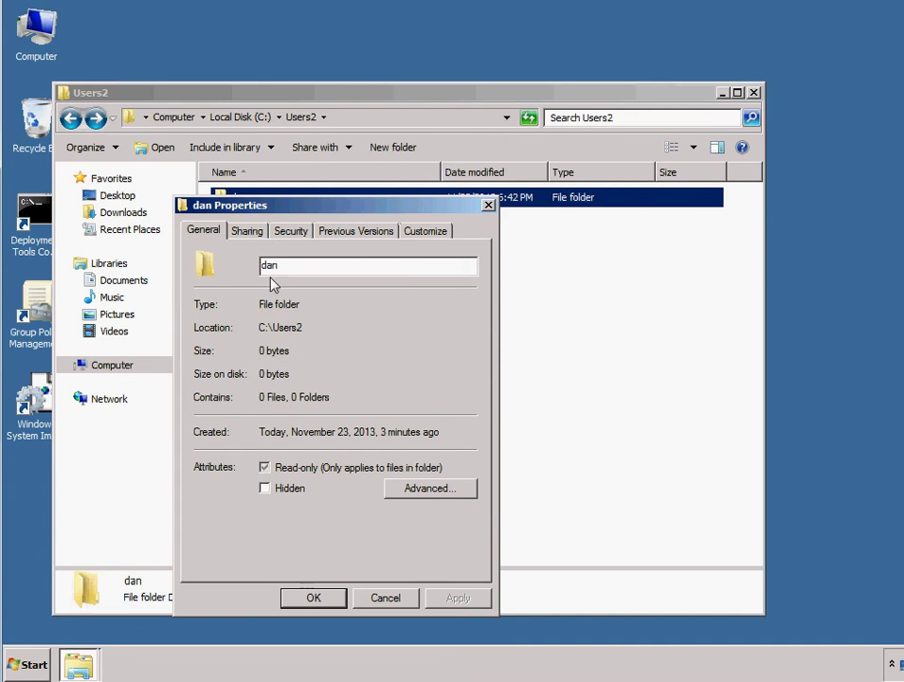
left_click(294, 233)
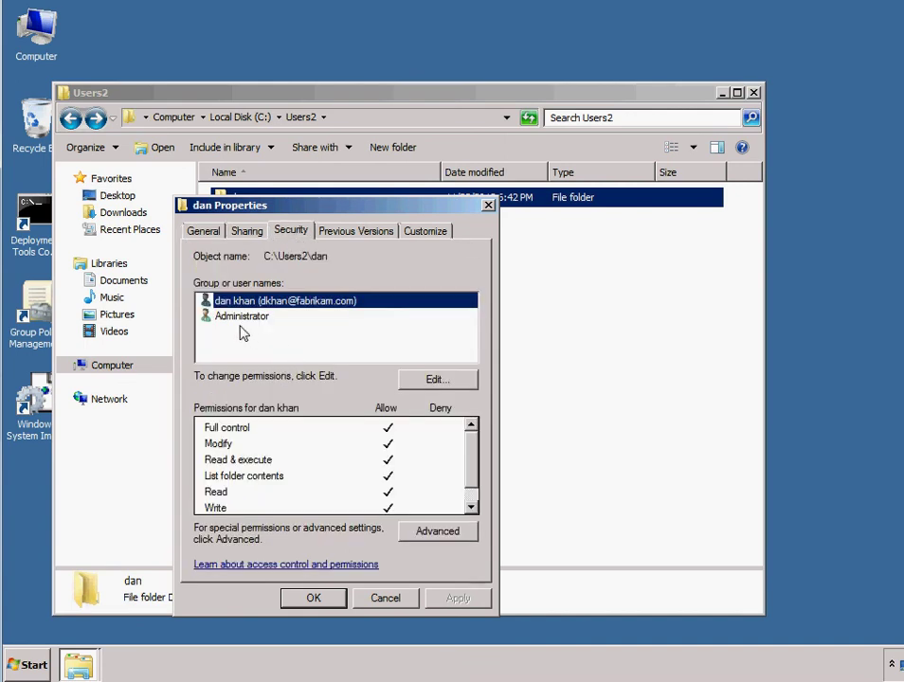
left_click(420, 386)
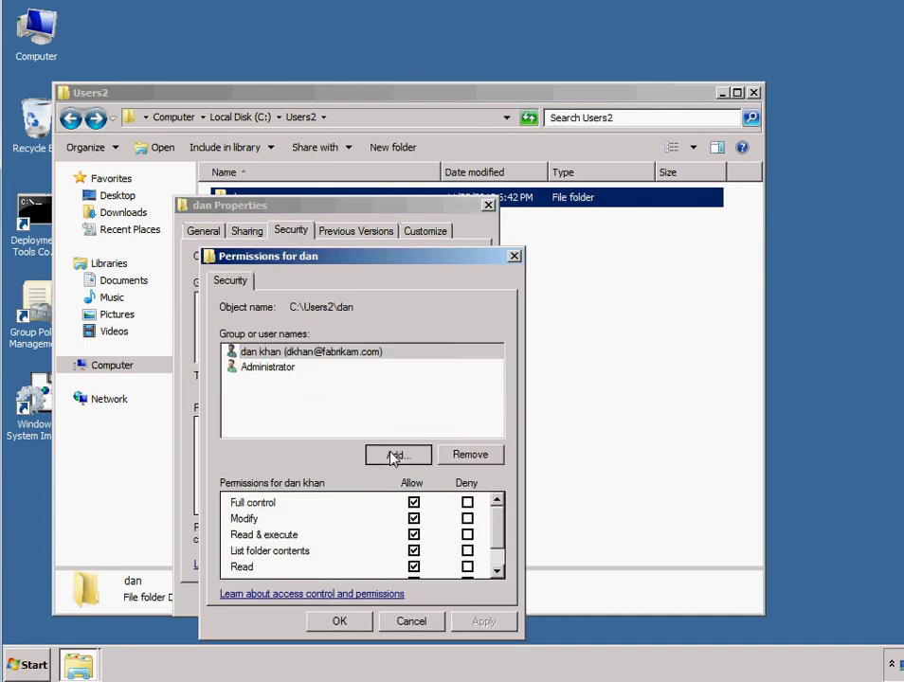
Step: Add Domain Admins with Full control and confirm the folder permissions
left_click(390, 452)
type("domain")
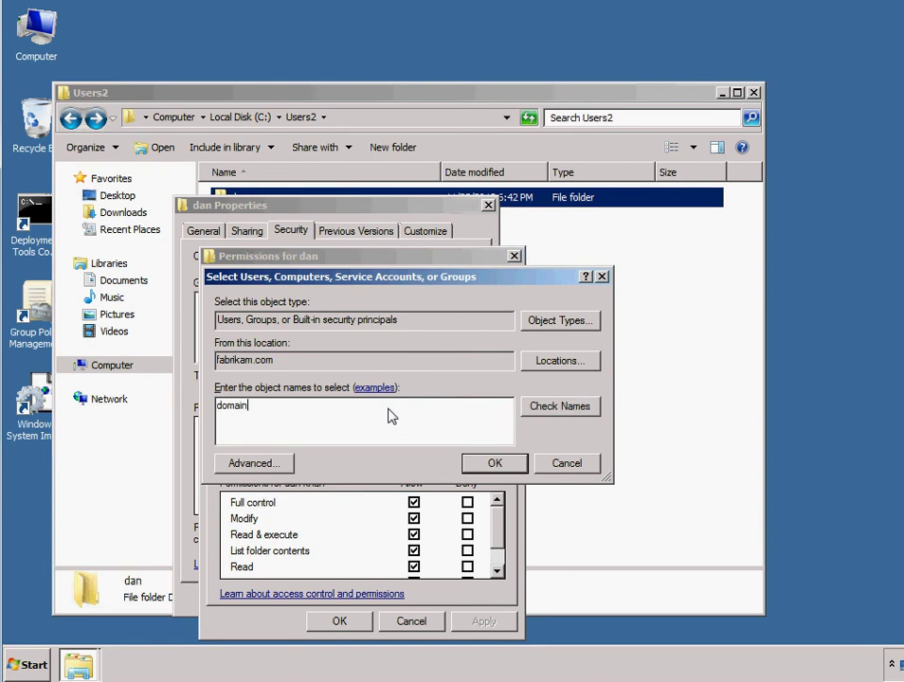
key("Return")
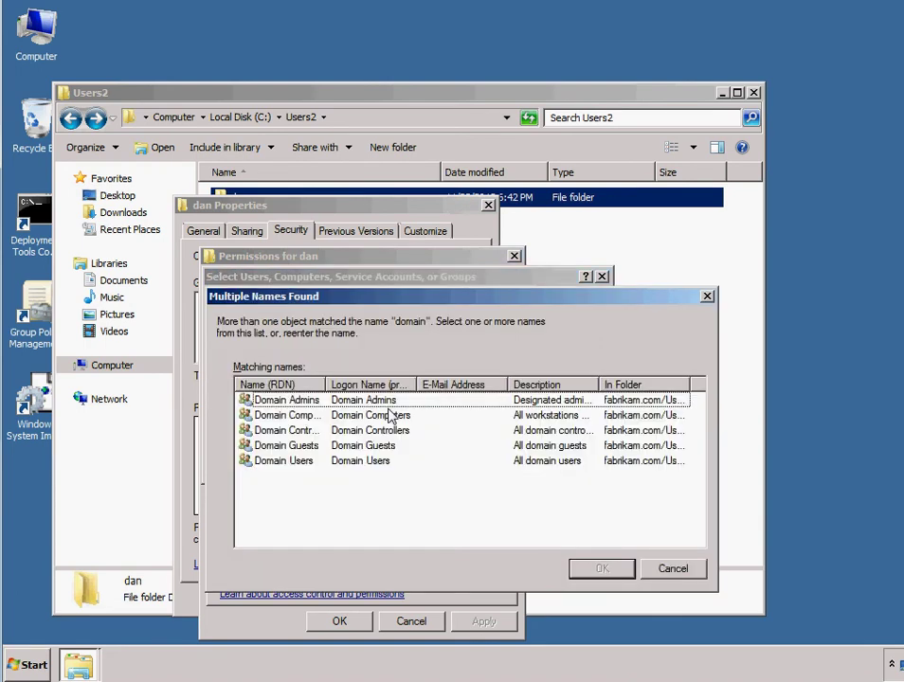
double_click(305, 402)
left_click(413, 502)
left_click(360, 621)
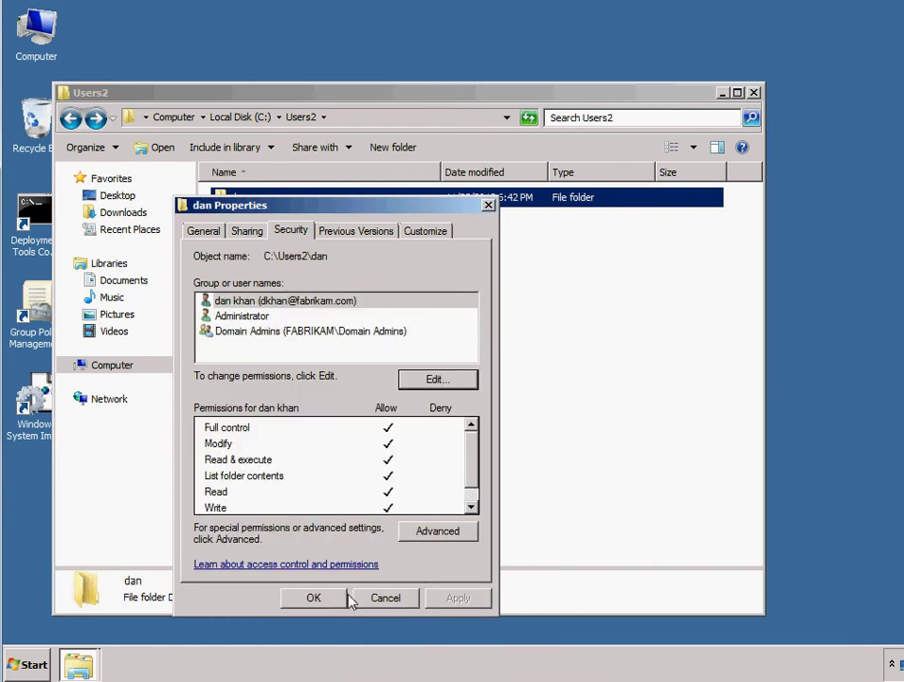
left_click(377, 593)
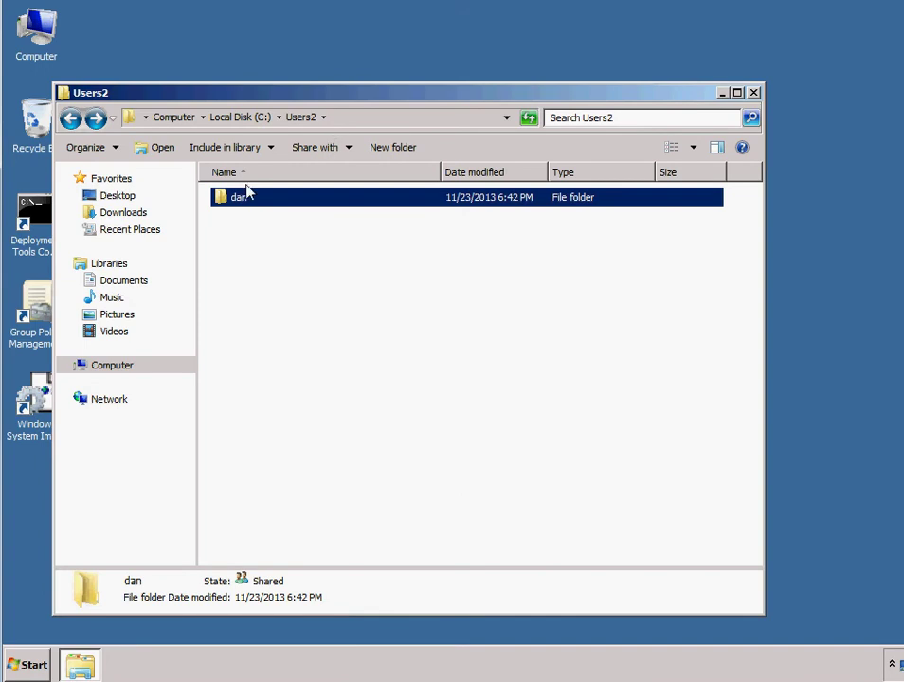
left_click(236, 234)
Step: Turn on 'Share this folder' in Advanced Sharing for the Group folder on C:
left_click(71, 118)
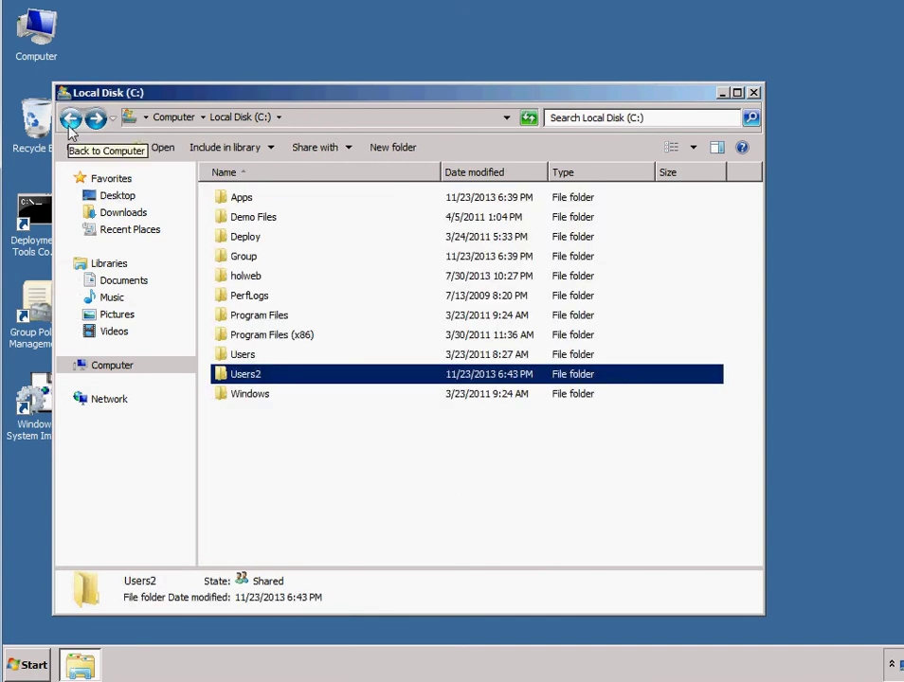
left_click(254, 257)
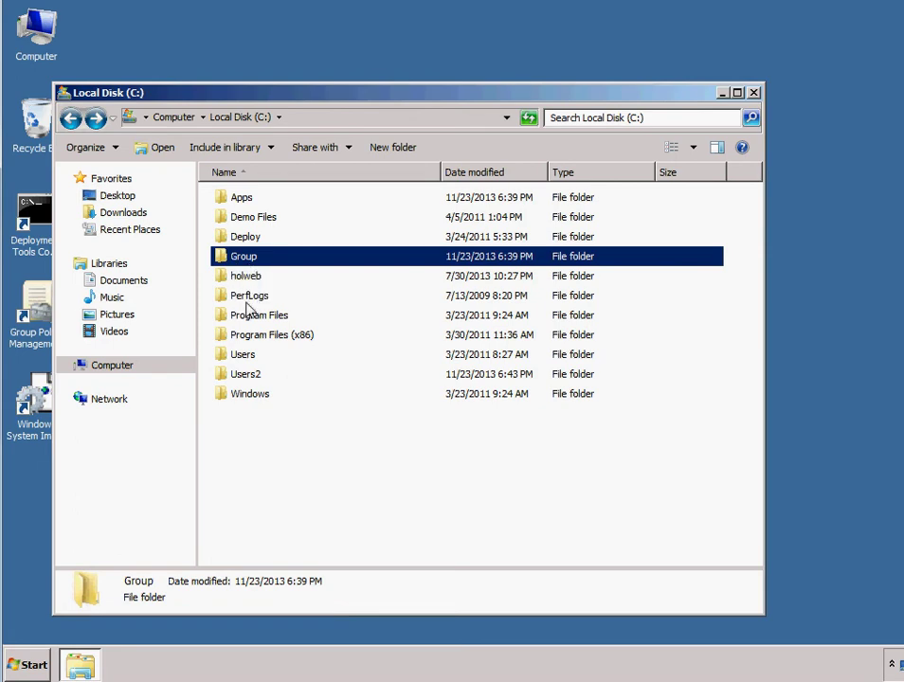
right_click(252, 258)
left_click(303, 474)
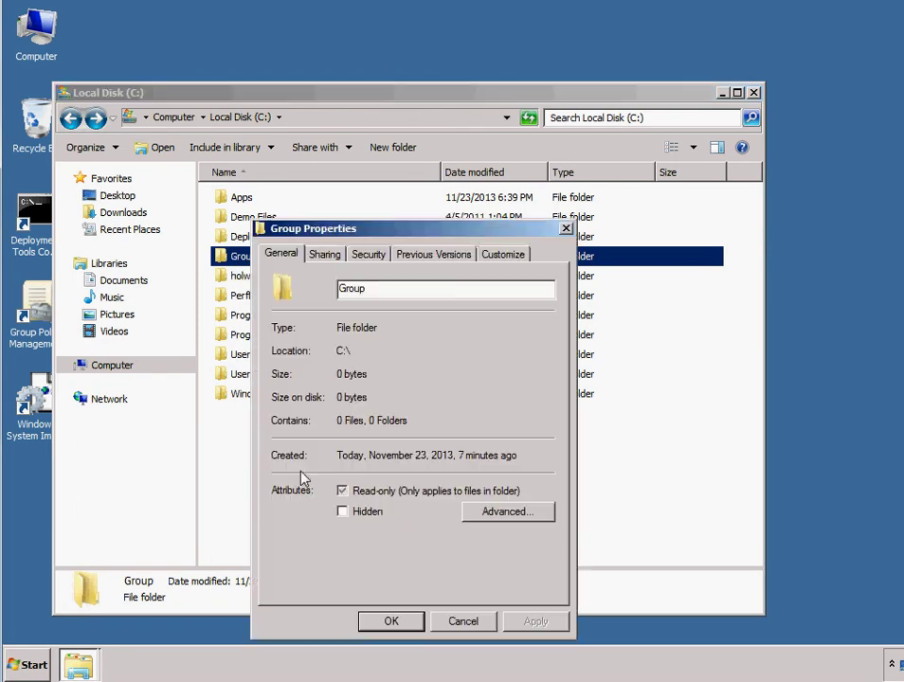
left_click(325, 255)
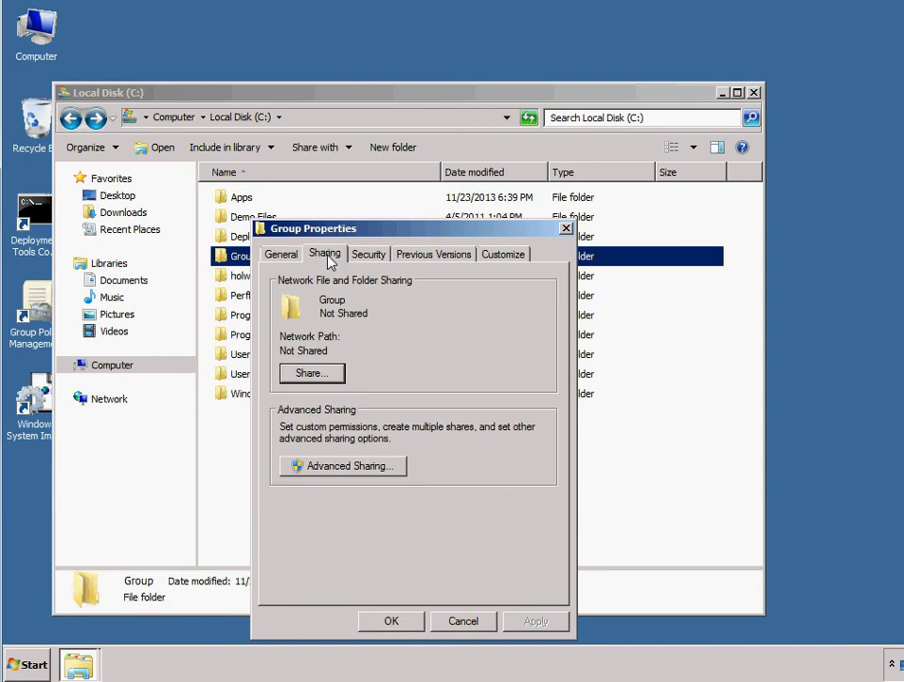
left_click(337, 468)
left_click(287, 279)
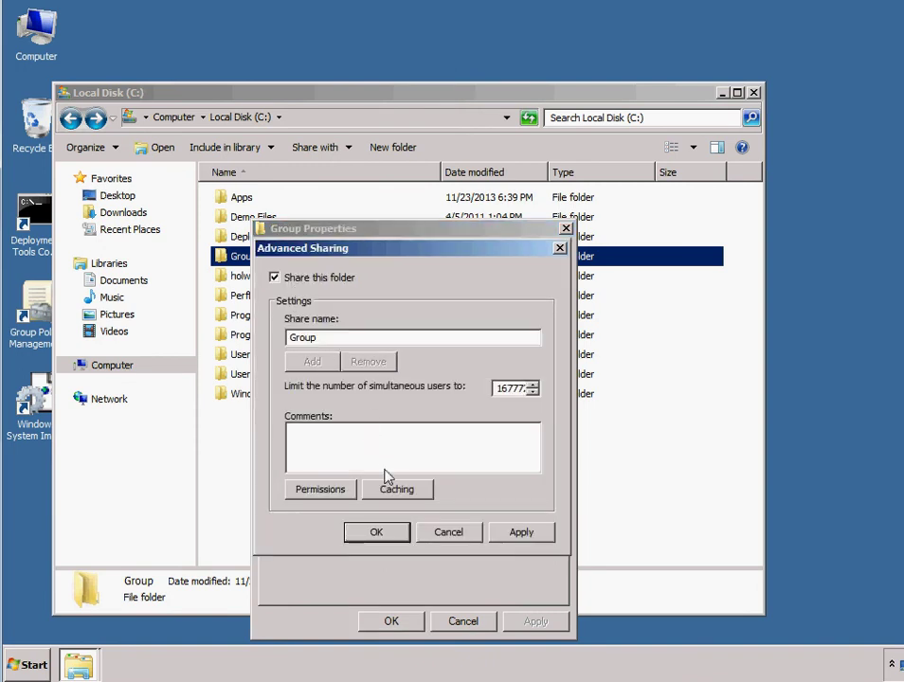
Step: Add Domain Admins to the Group share permissions and apply them
left_click(322, 490)
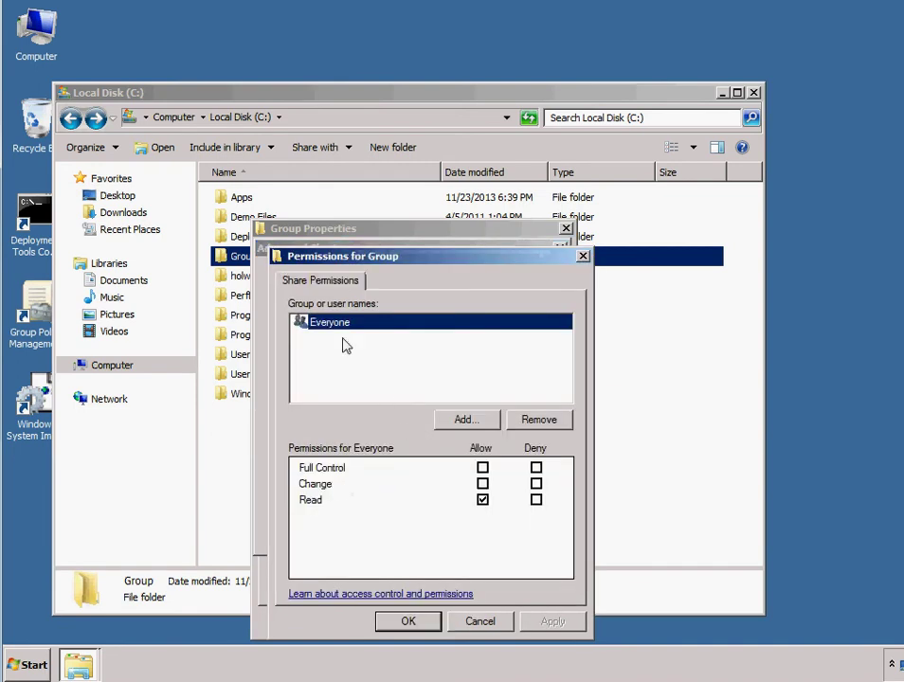
left_click(456, 426)
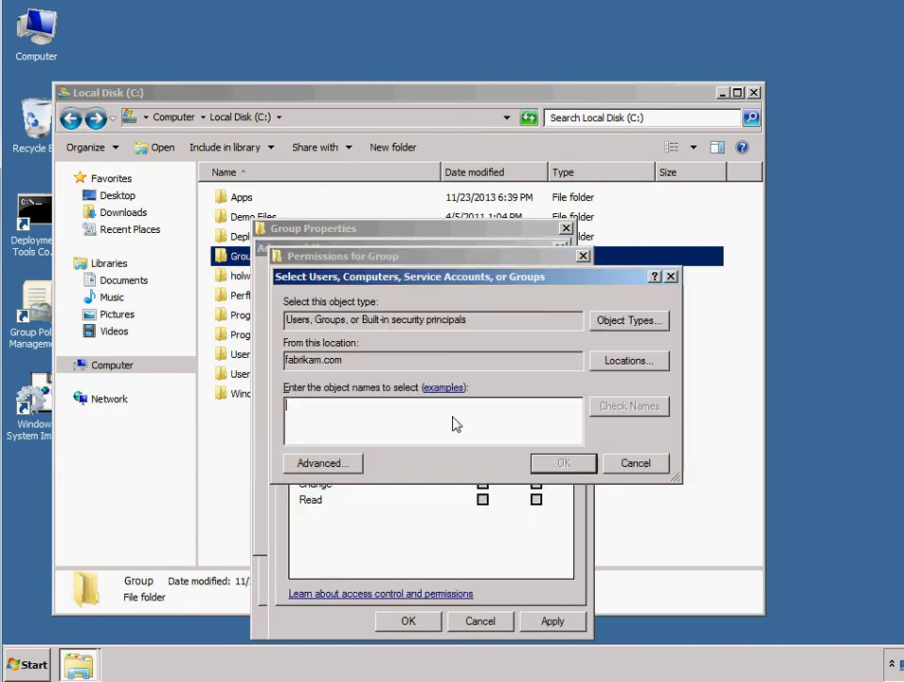
type("domain admin")
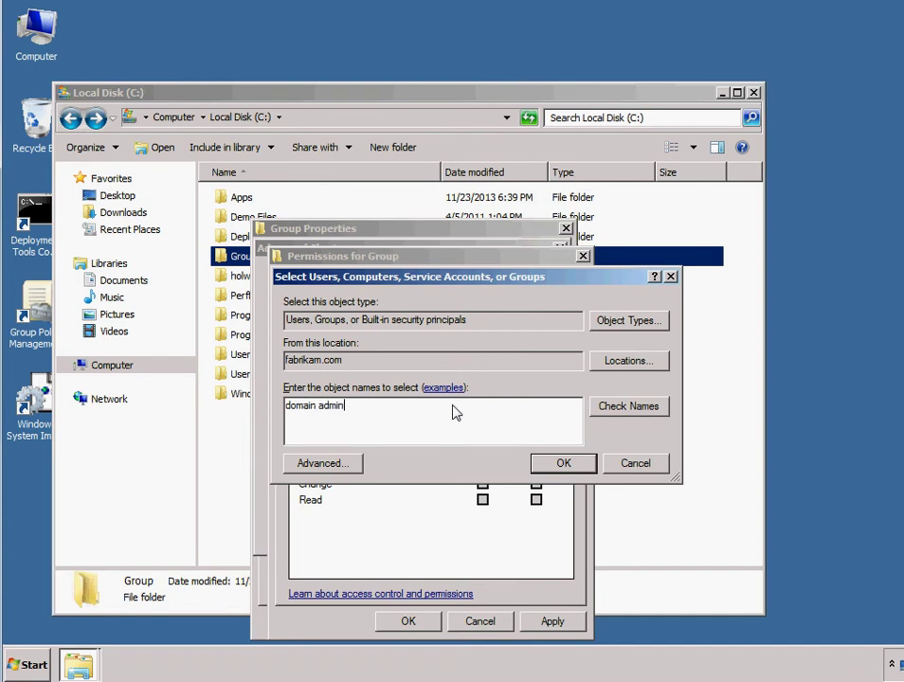
key("Return")
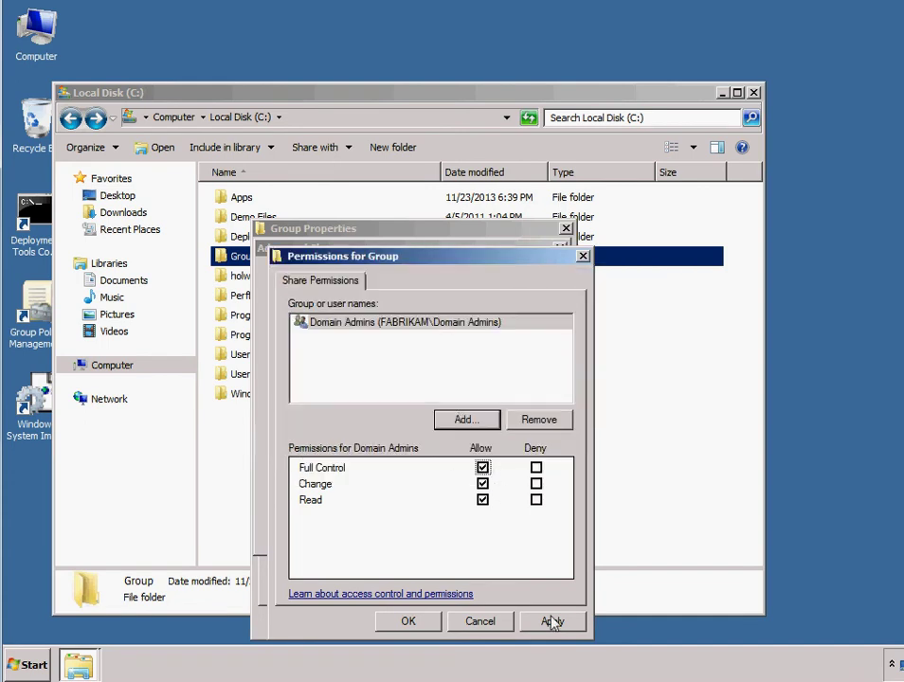
left_click(552, 622)
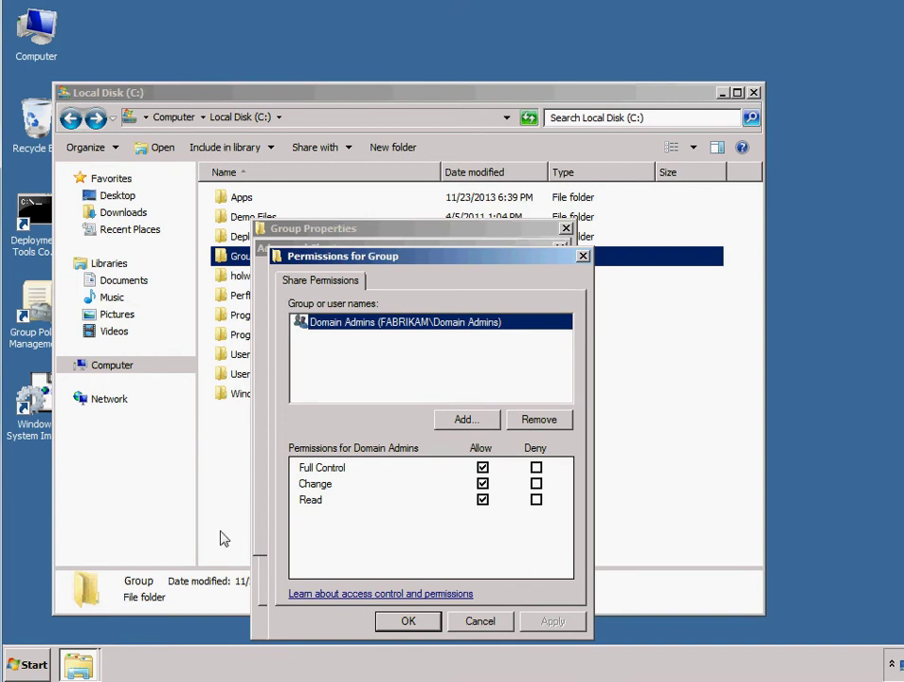
left_click(34, 665)
mouse_move(366, 509)
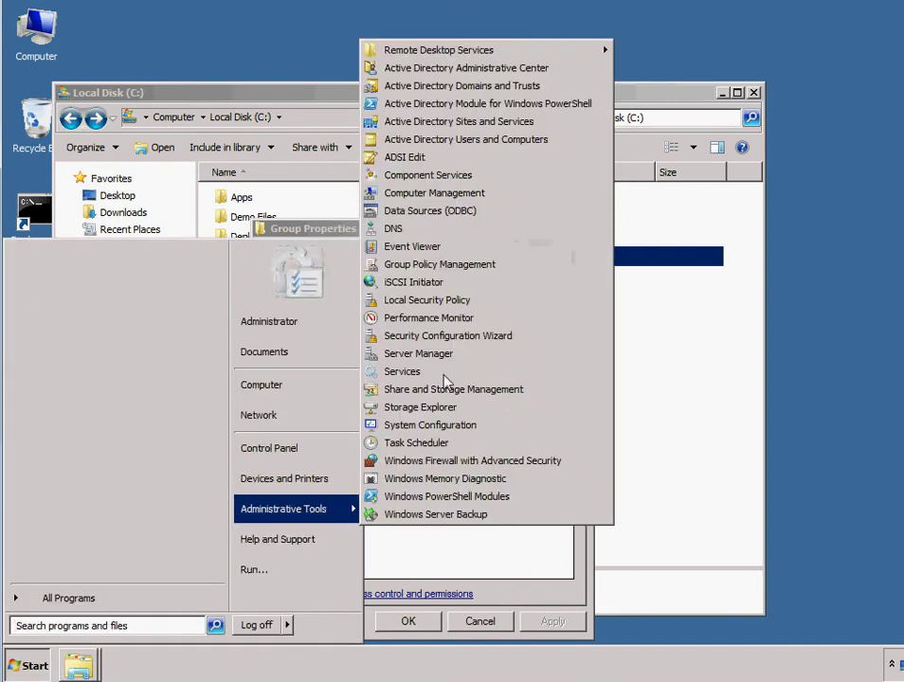
Step: Create a global security group named 'direct' in the Users container
left_click(447, 143)
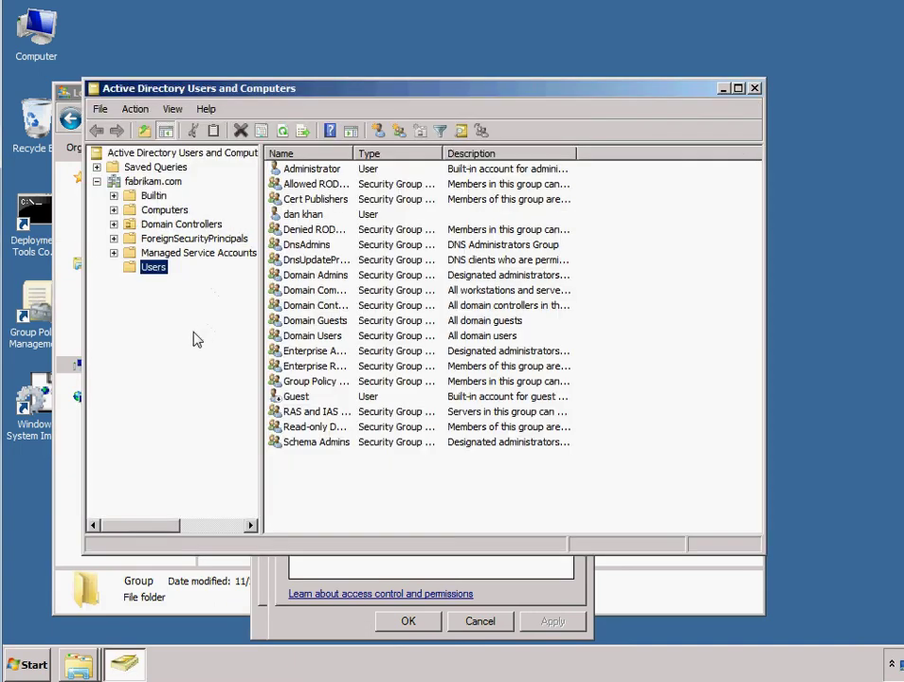
right_click(149, 271)
mouse_move(187, 313)
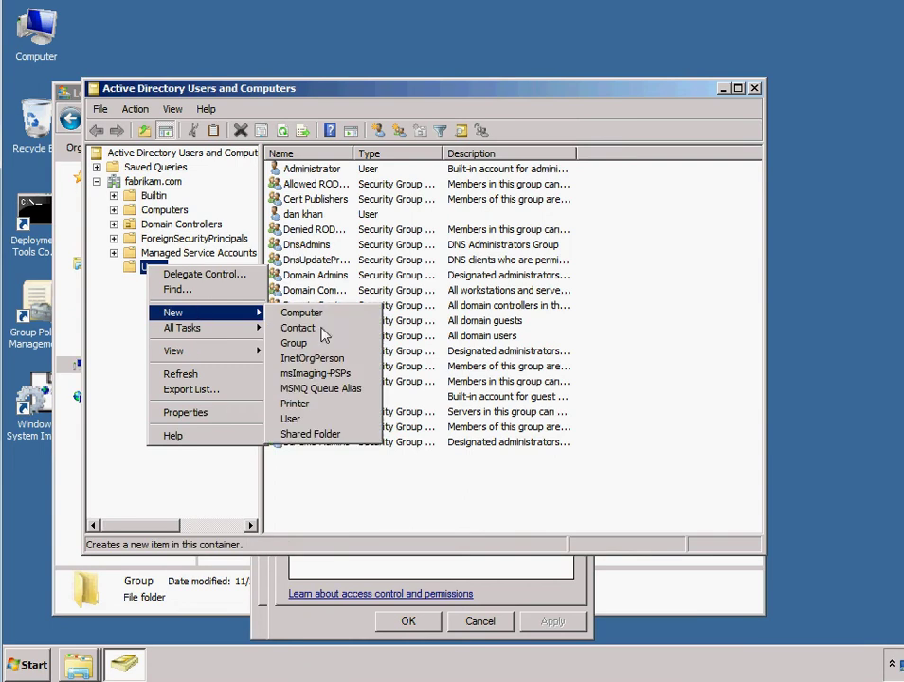
left_click(302, 342)
type("director")
key("BackSpace")
key("BackSpace")
key("BackSpace")
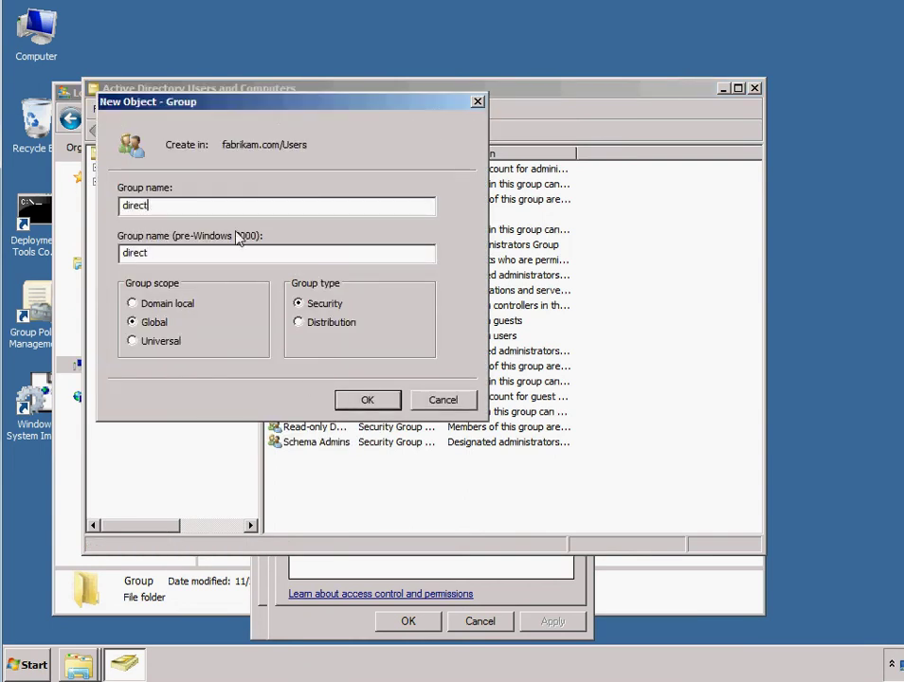
type("t")
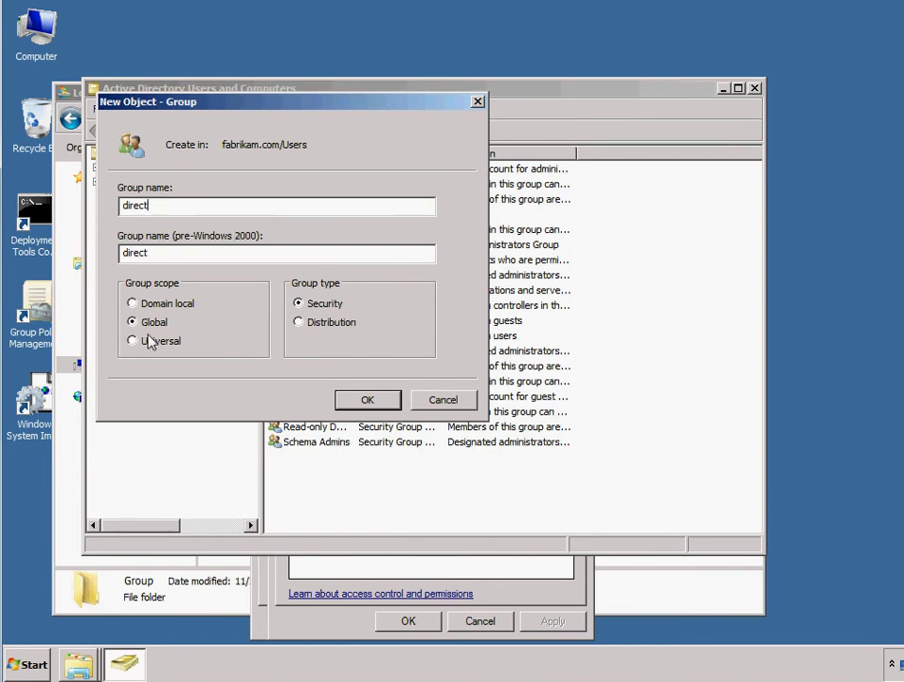
left_click(302, 323)
left_click(300, 305)
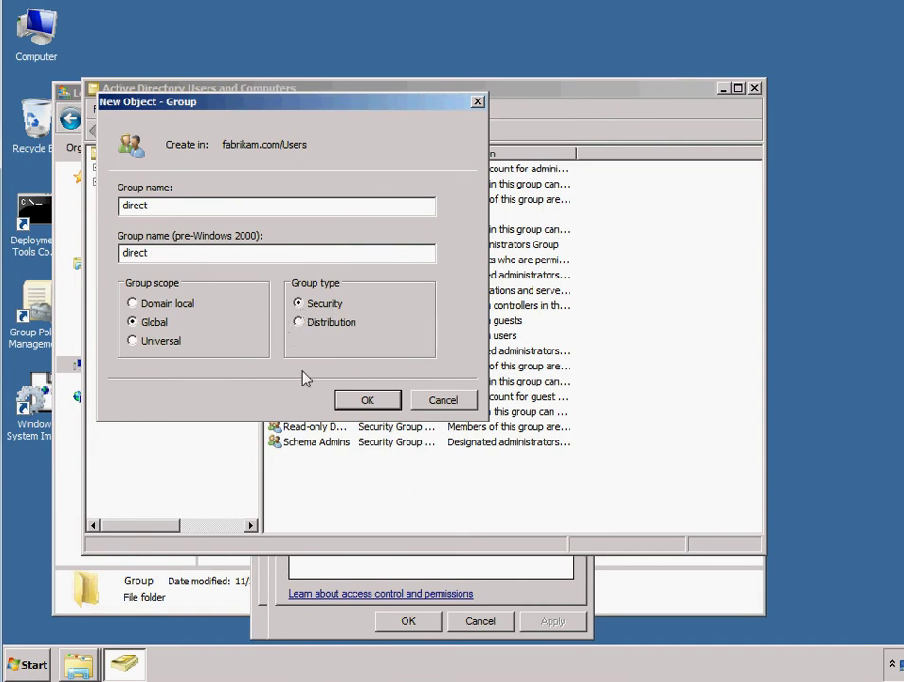
left_click(372, 399)
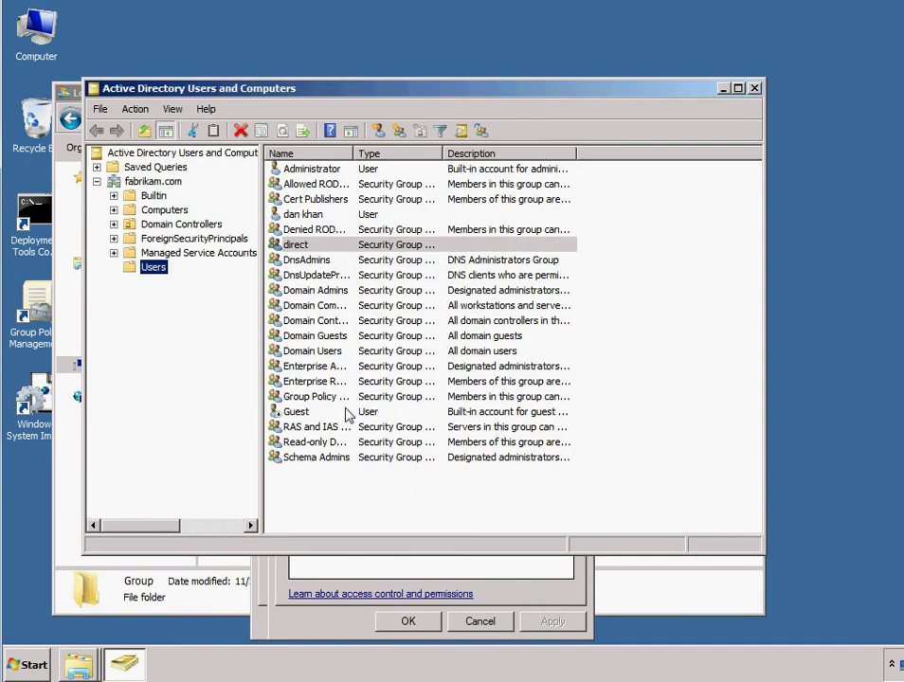
Step: Add the new domain user to the direct group's members and apply
right_click(303, 248)
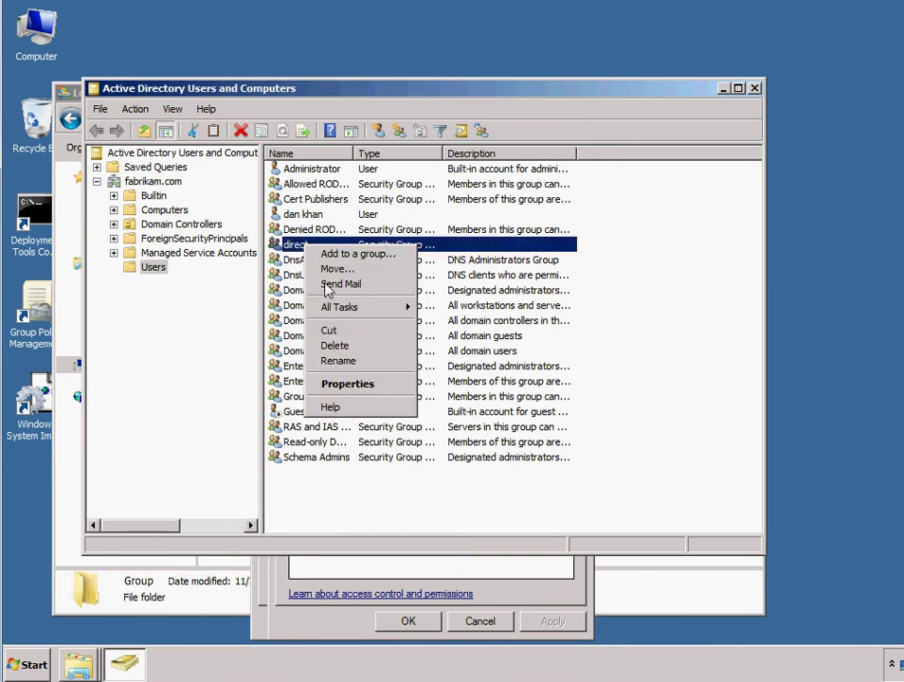
left_click(352, 381)
left_click(321, 153)
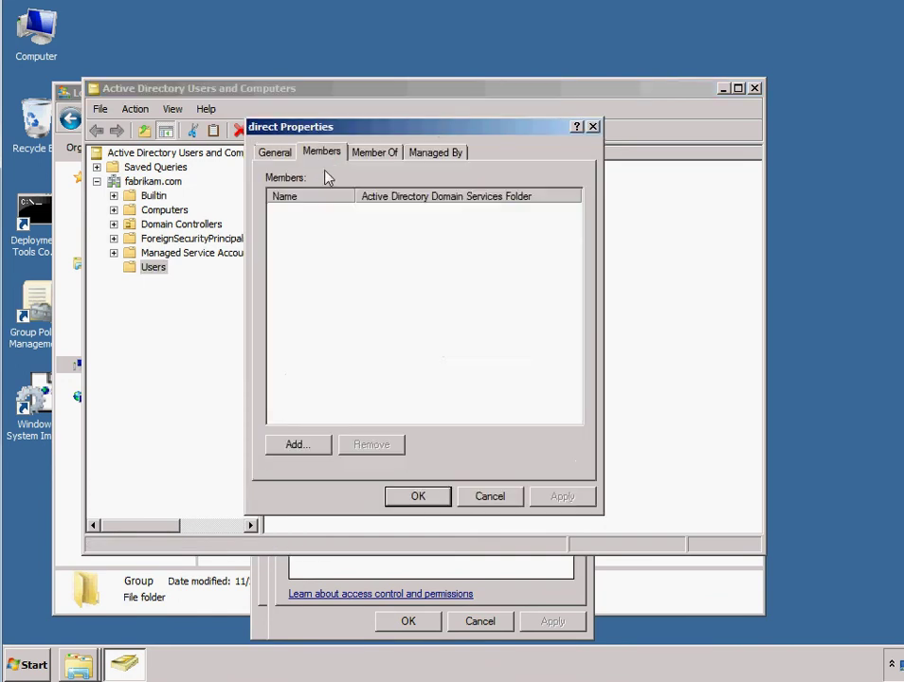
left_click(308, 444)
key("Return")
left_click(556, 503)
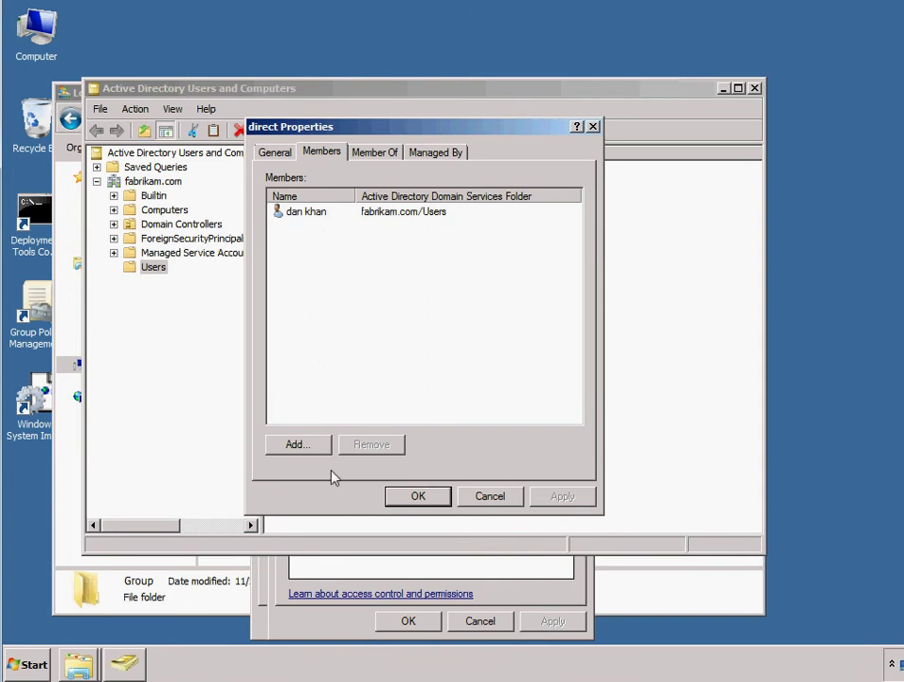
left_click(418, 498)
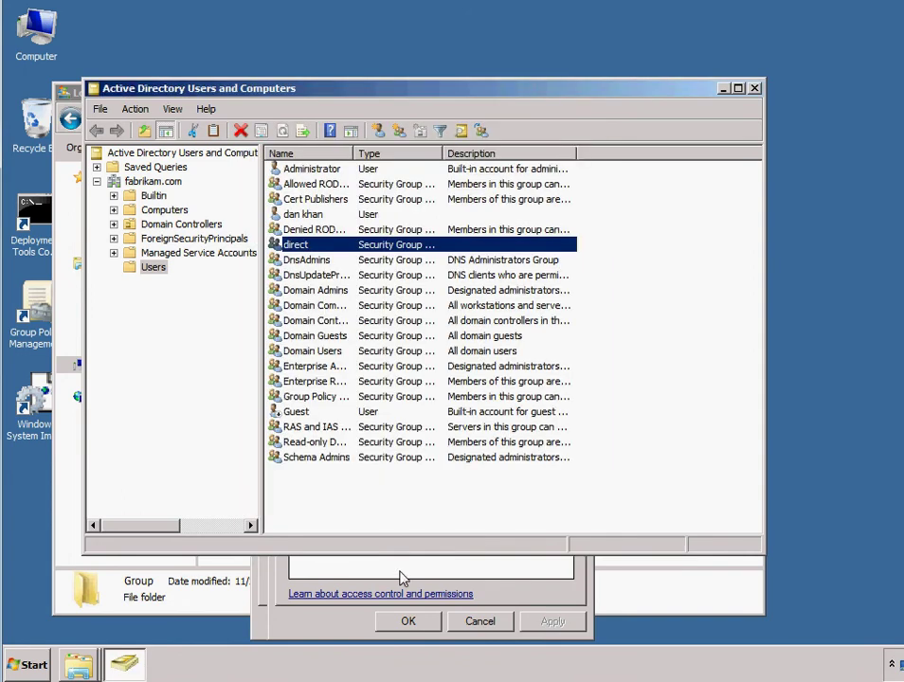
Step: Create a new folder named HR inside C:\Group
left_click(354, 629)
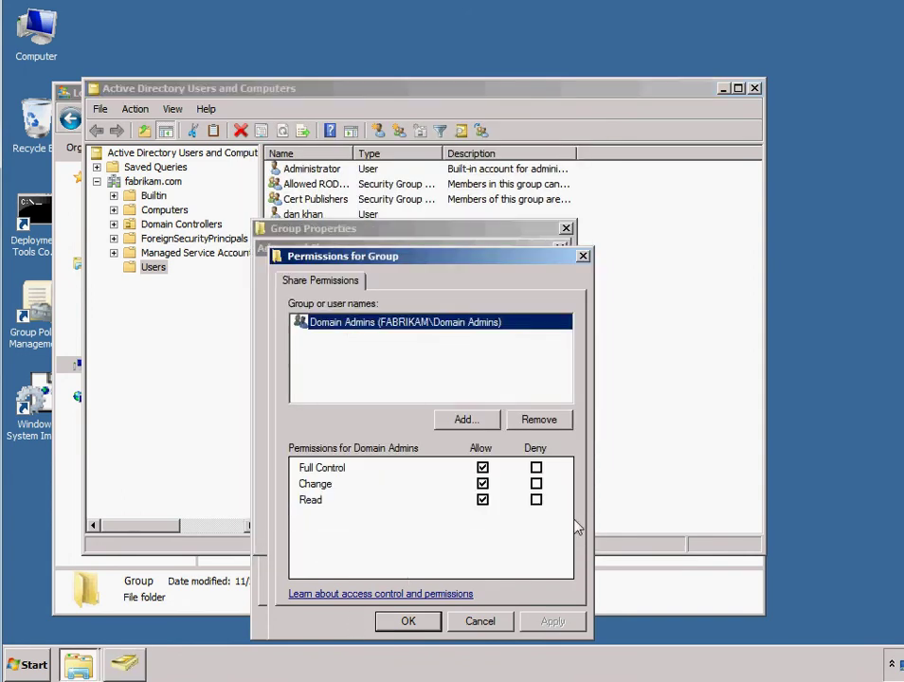
left_click(642, 592)
right_click(277, 262)
left_click(228, 257)
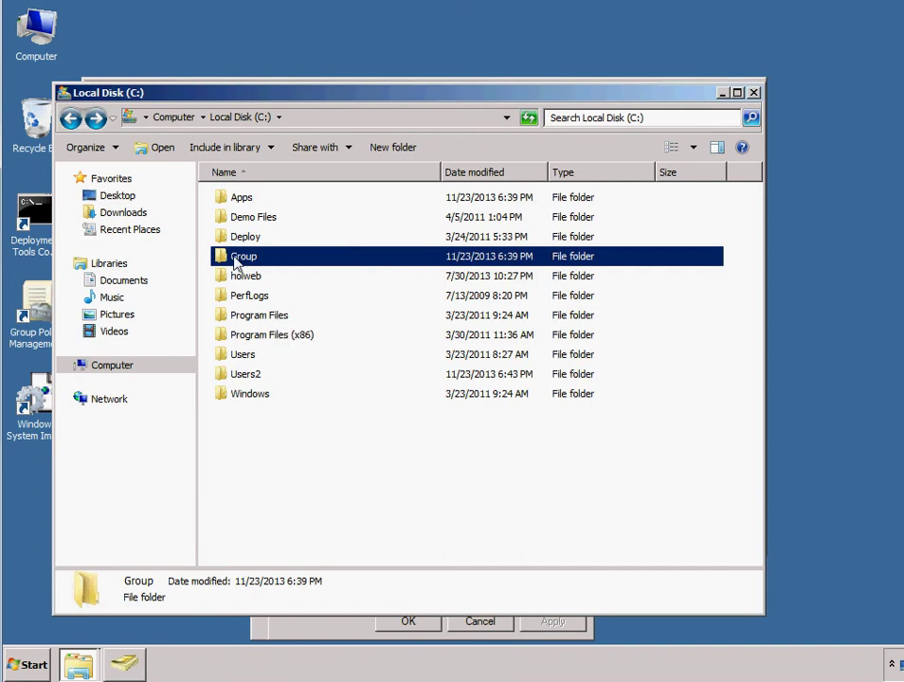
double_click(230, 257)
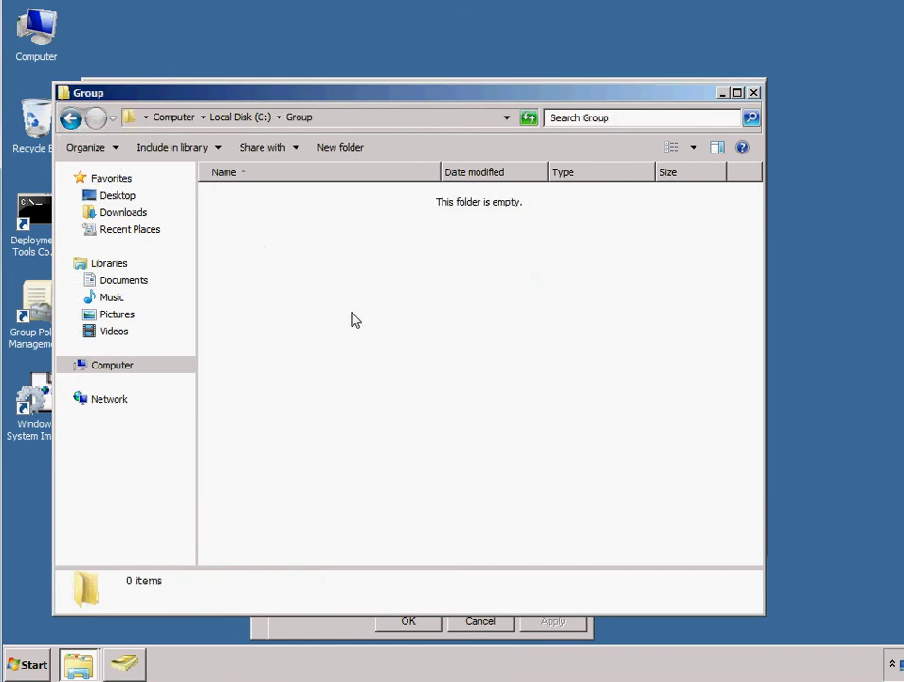
right_click(244, 266)
mouse_move(305, 444)
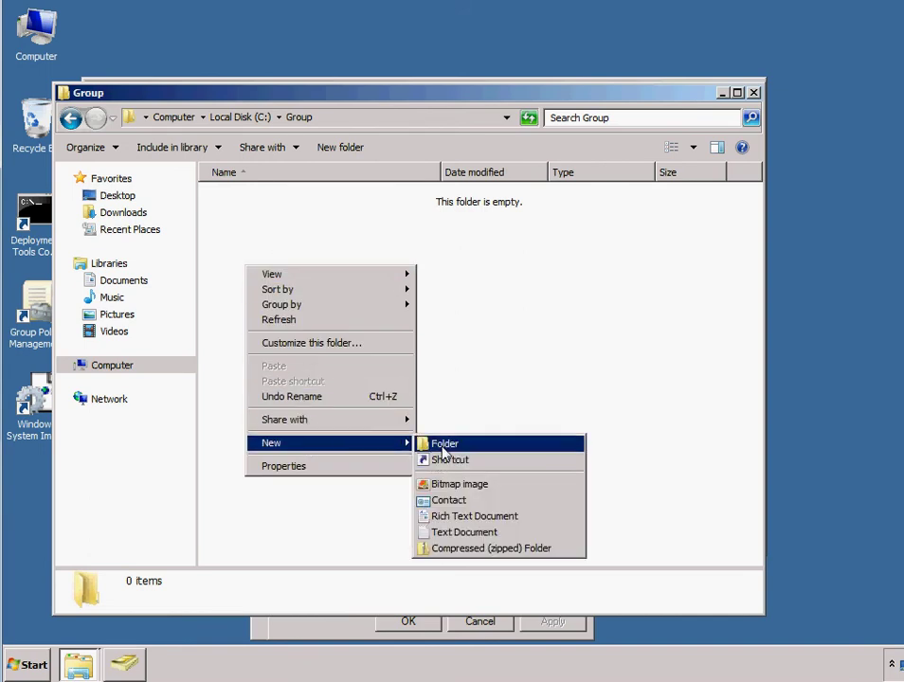
left_click(436, 443)
type("H")
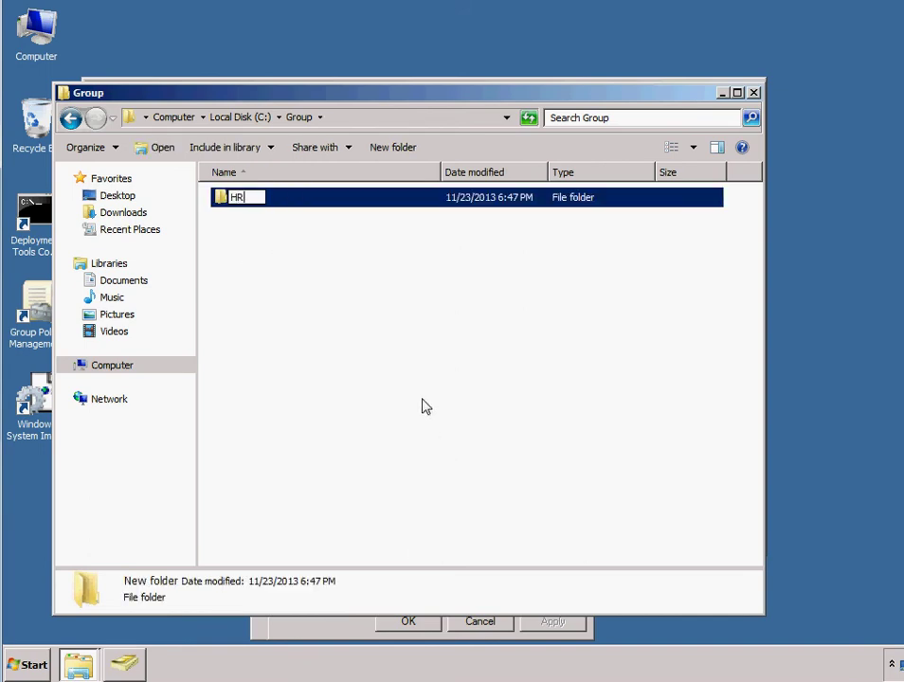
type("R")
key("Return")
Step: Reopen Group to verify the HR folder exists, then return to the C: listing
left_click(70, 118)
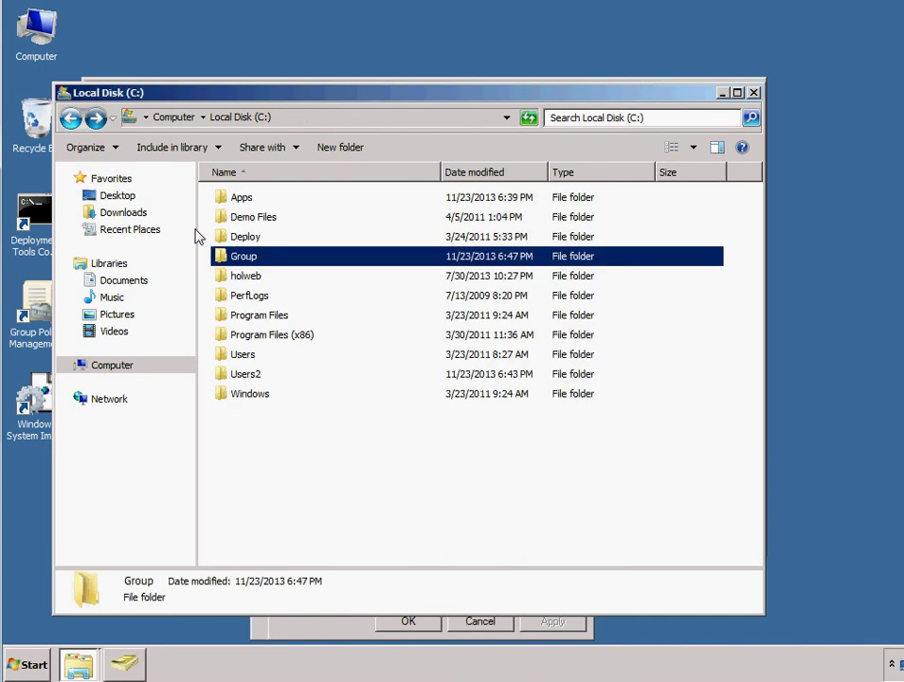
right_click(249, 258)
left_click(244, 405)
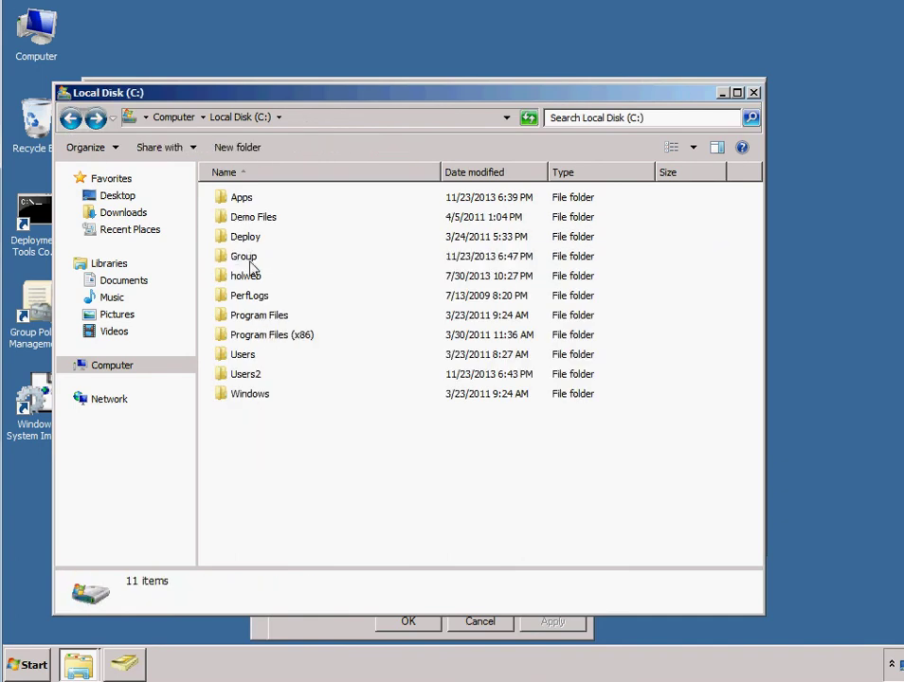
double_click(246, 256)
left_click(230, 199)
left_click(70, 118)
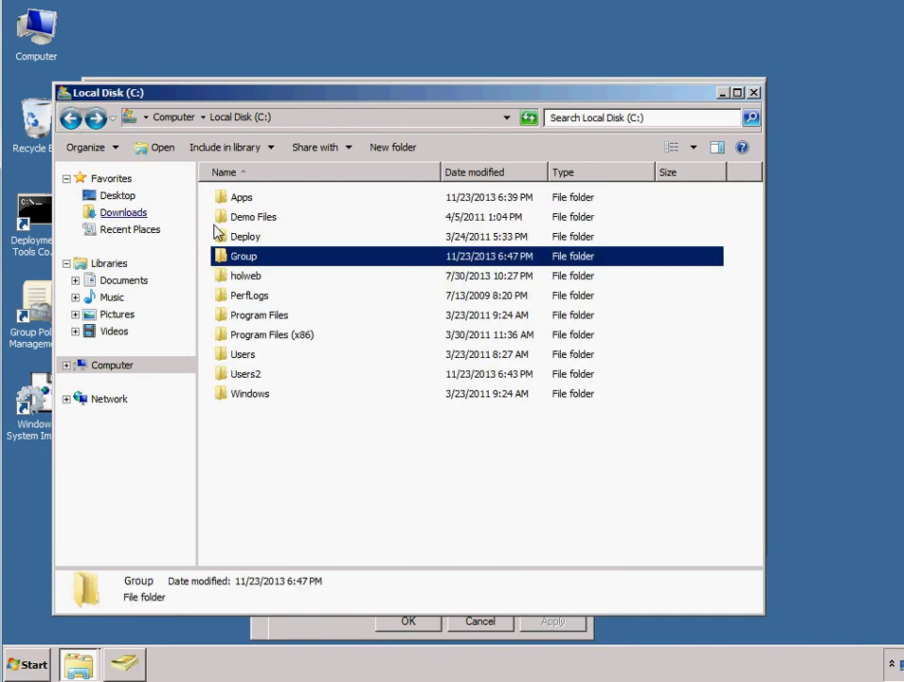
right_click(248, 260)
Step: Close the Group folder's share Permissions, Advanced Sharing and Properties windows without changes
left_click(316, 481)
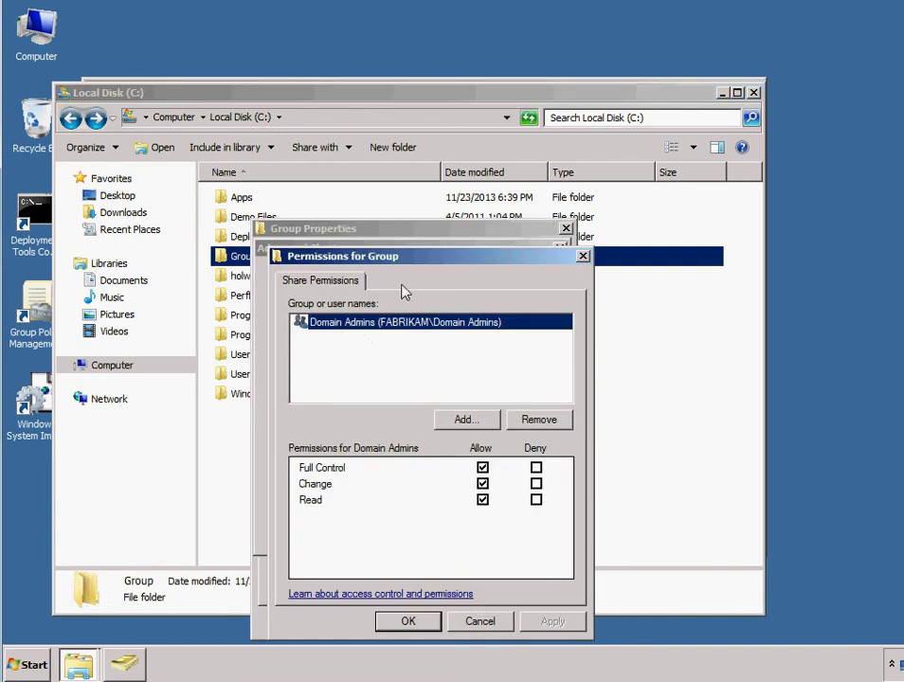
left_click_drag(430, 256, 362, 252)
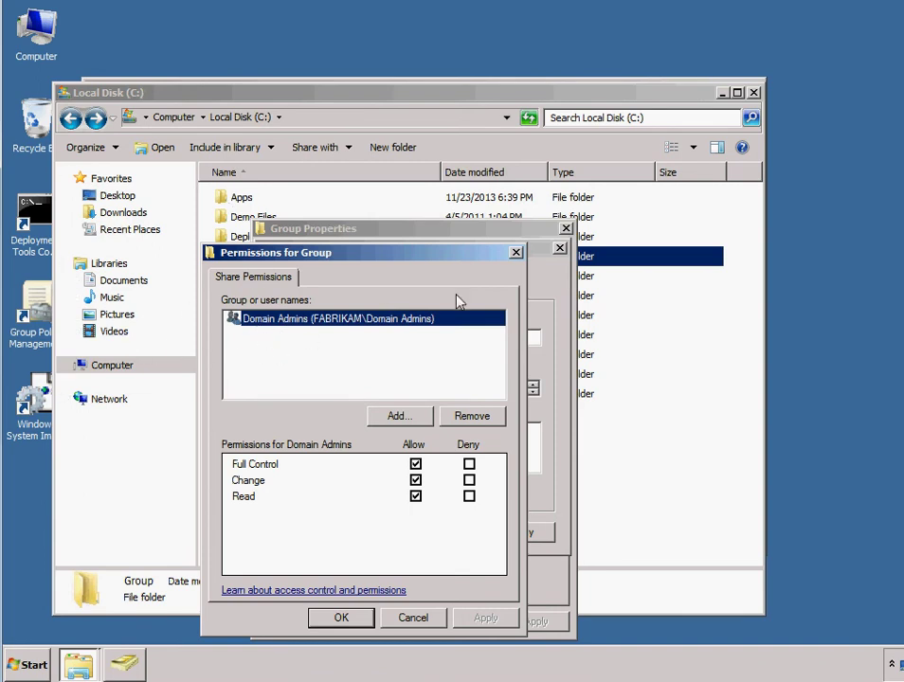
left_click(516, 251)
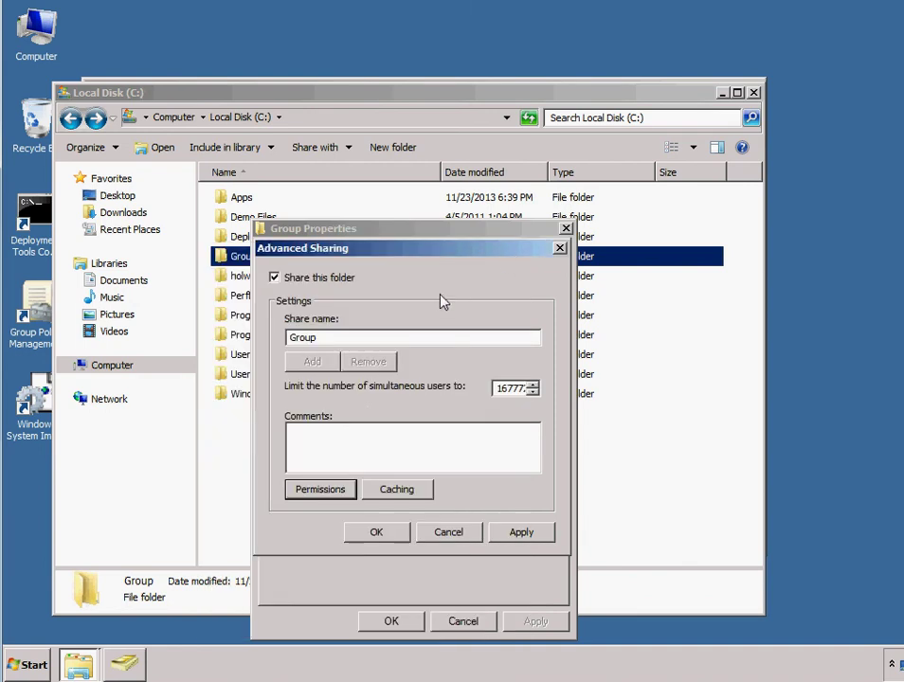
left_click(560, 249)
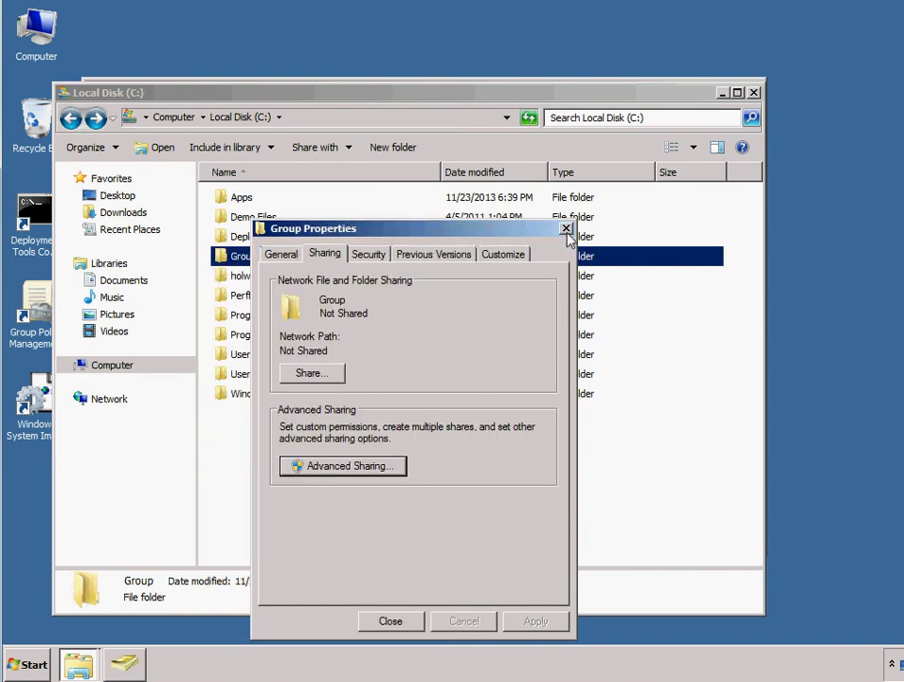
left_click(565, 229)
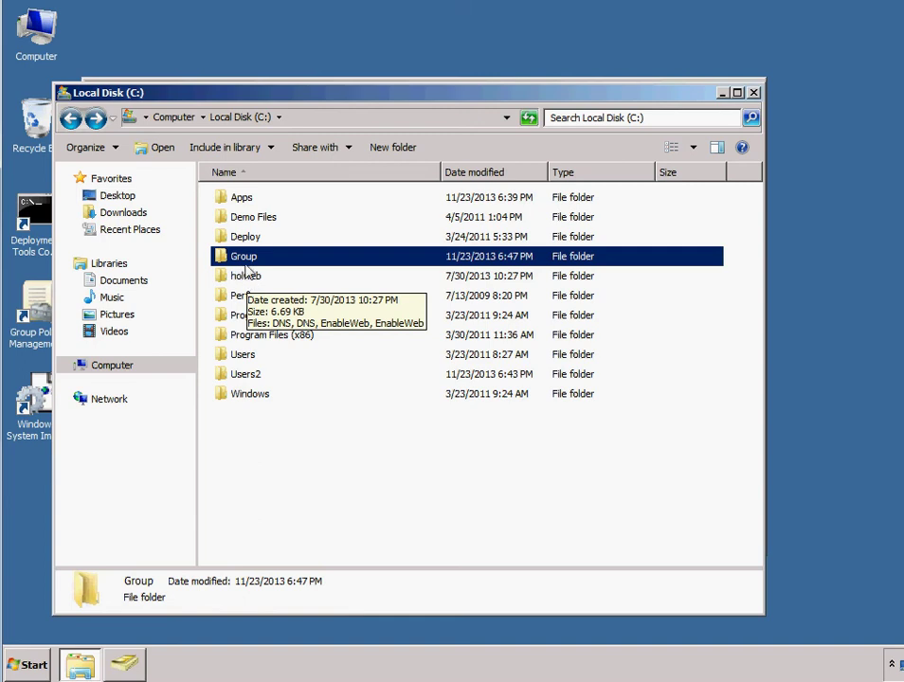
Step: Open the HR folder's Security properties and its Advanced Security Settings, then make the entries editable
double_click(239, 257)
left_click(232, 200)
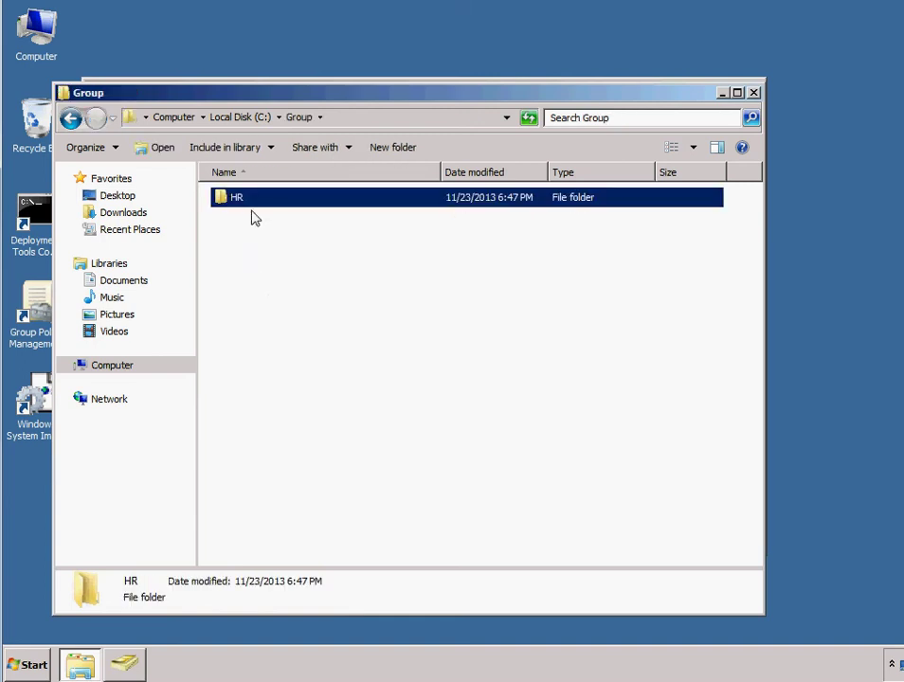
right_click(232, 200)
left_click(273, 414)
left_click(312, 234)
left_click_drag(377, 211, 296, 216)
left_click(275, 237)
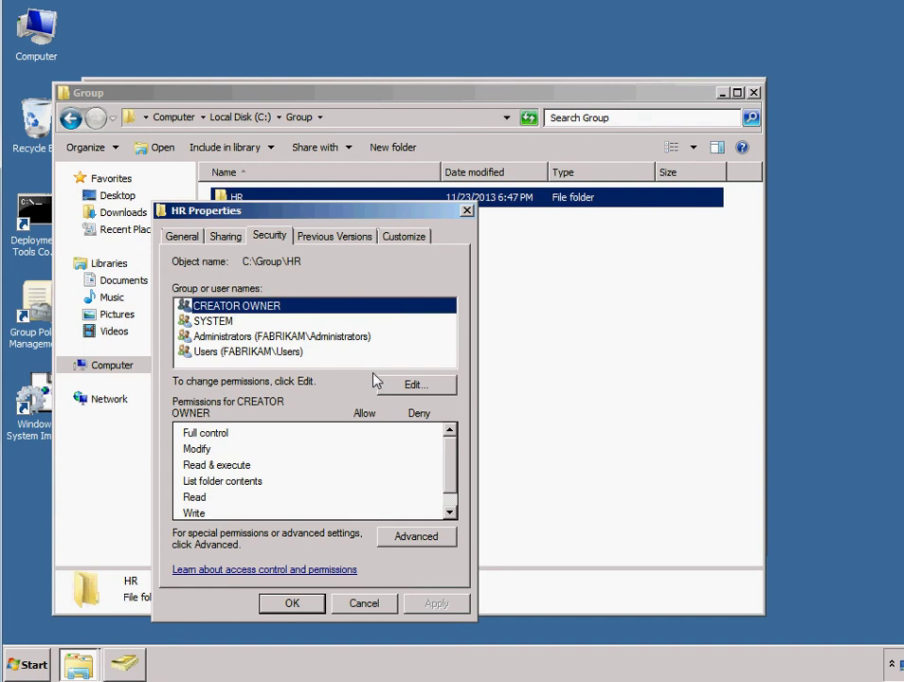
left_click(409, 384)
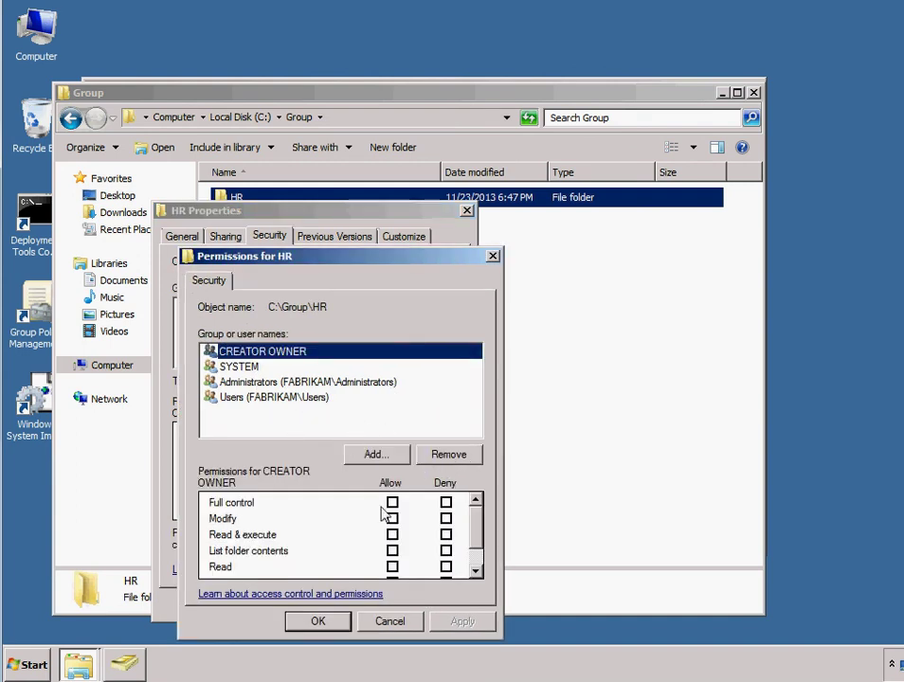
left_click(493, 256)
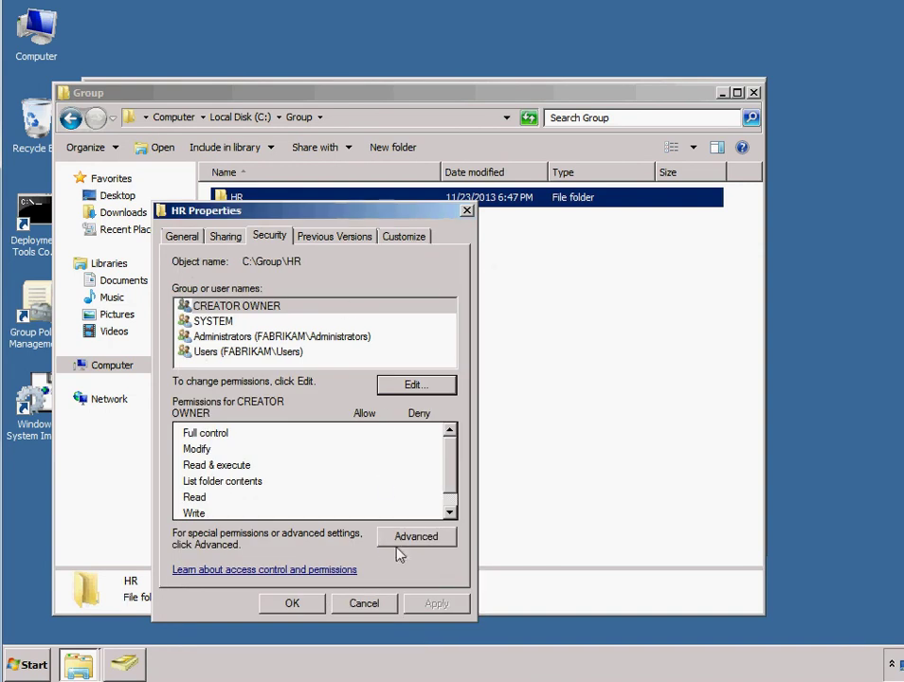
left_click(398, 545)
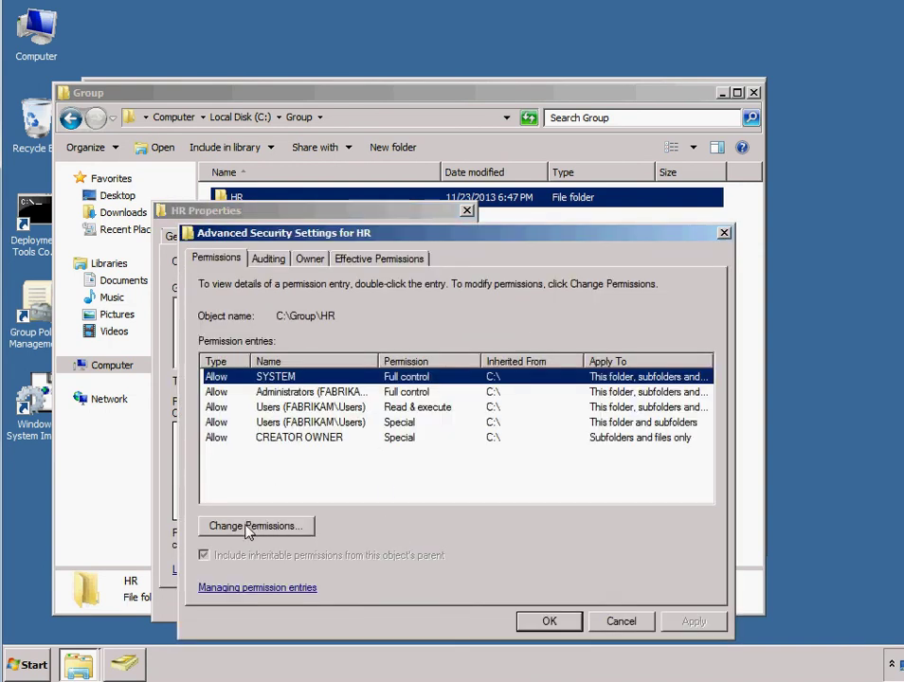
left_click(277, 529)
Step: Remove HR's inherited permission entries and add the direct group with Full control on this folder only
left_click(248, 528)
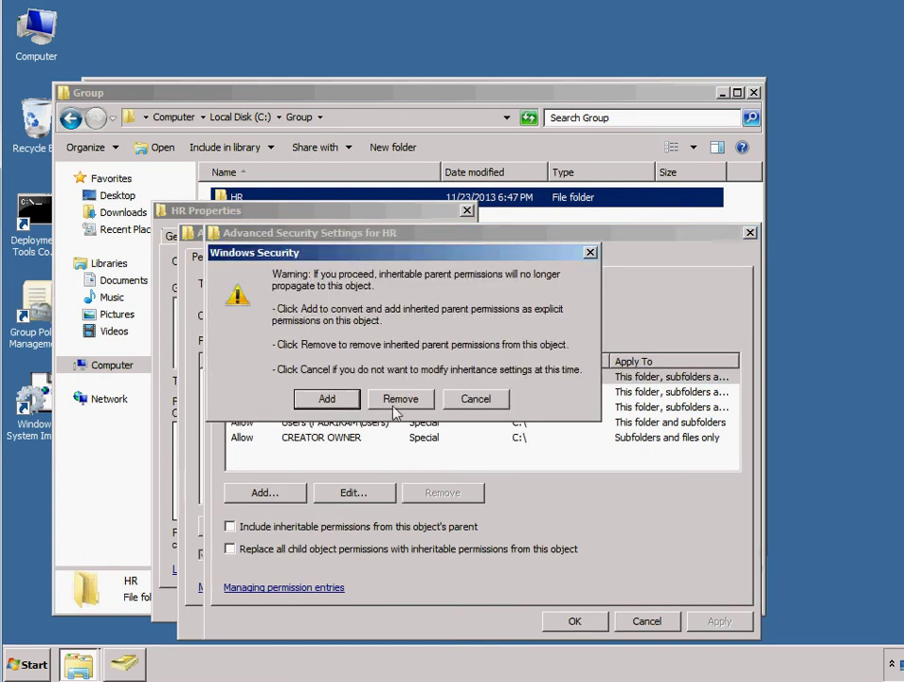
left_click(398, 455)
left_click(289, 496)
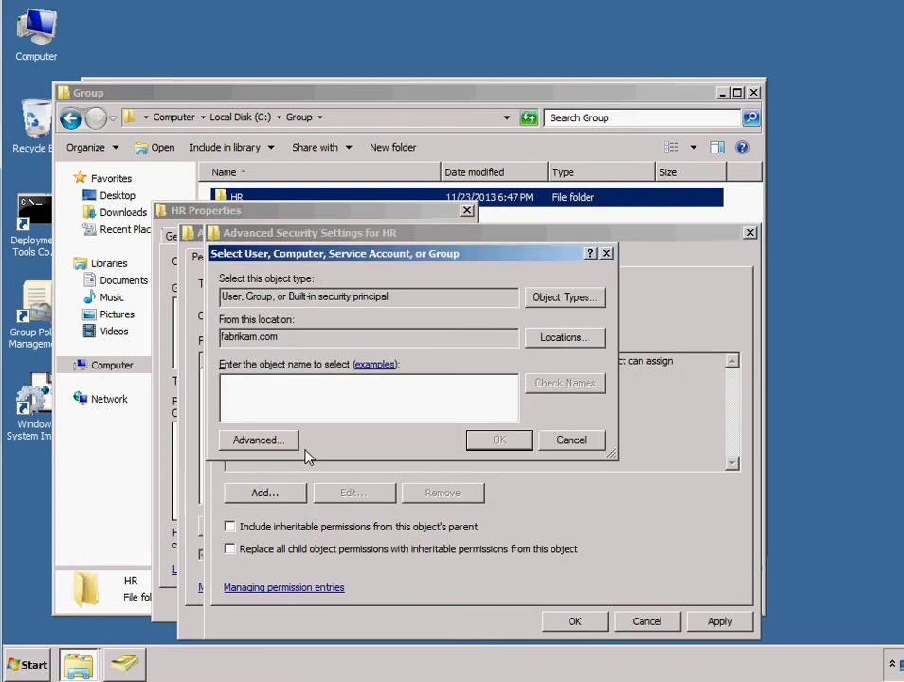
type("dir")
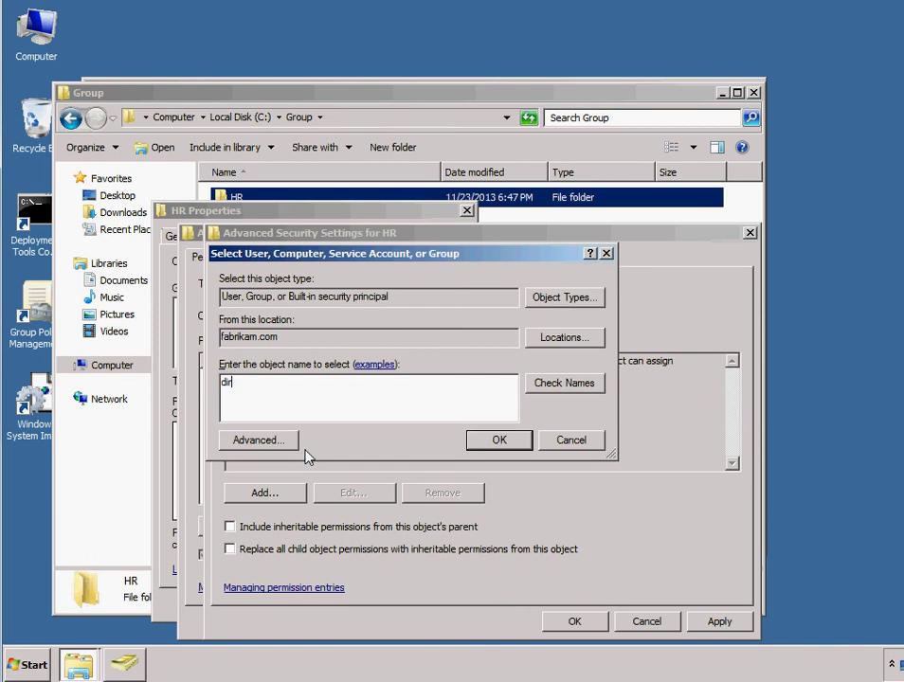
key("BackSpace")
key("BackSpace")
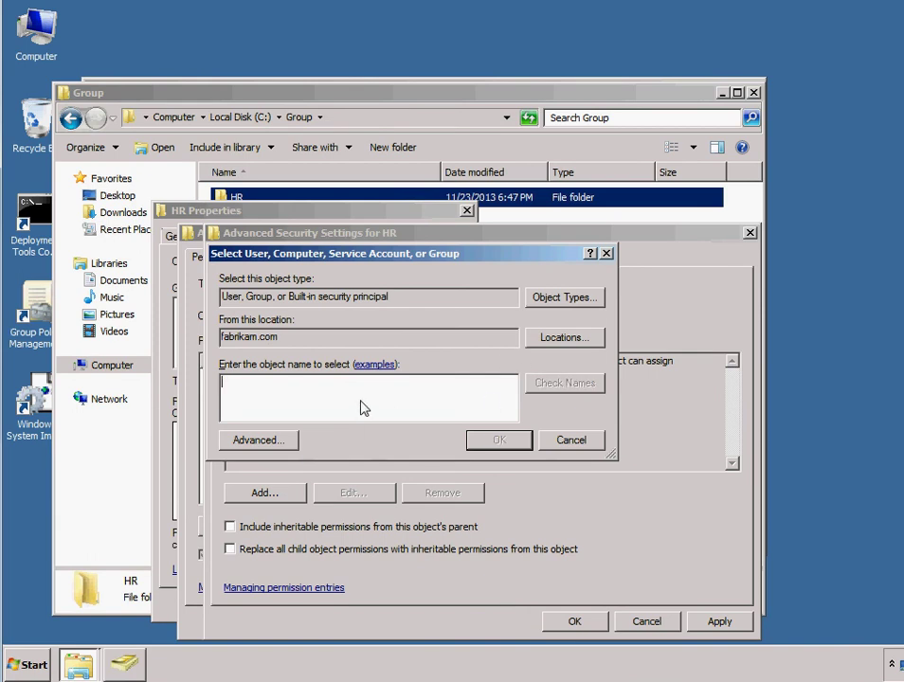
type("direct")
key("Return")
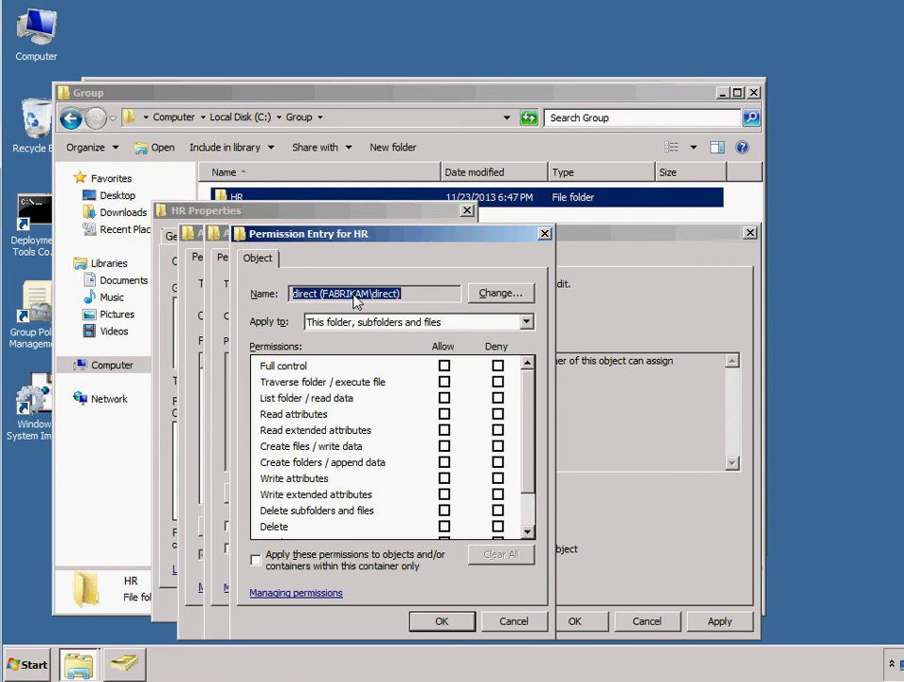
left_click(444, 366)
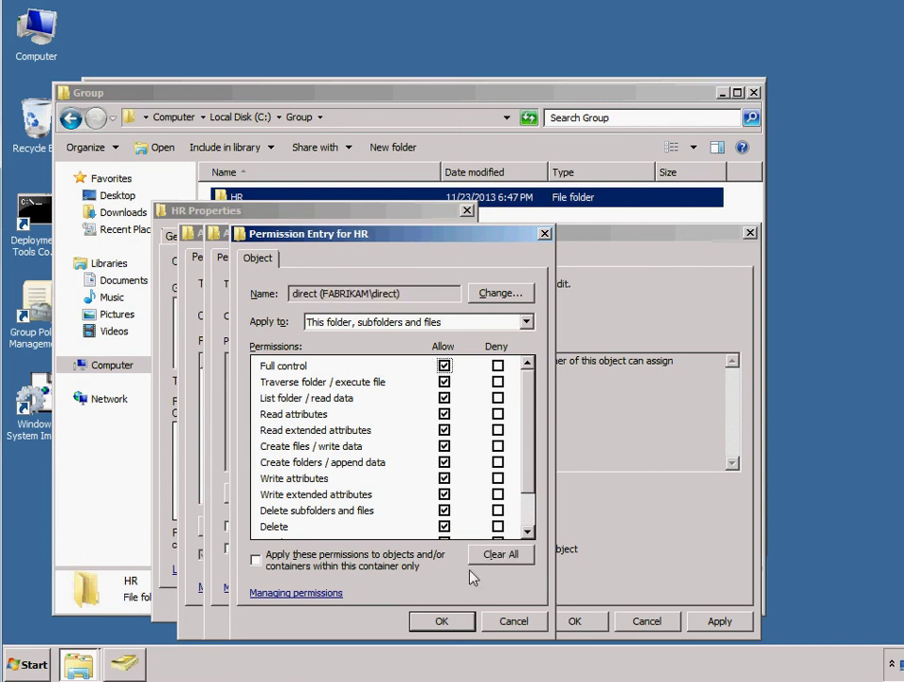
left_click(255, 560)
left_click(441, 621)
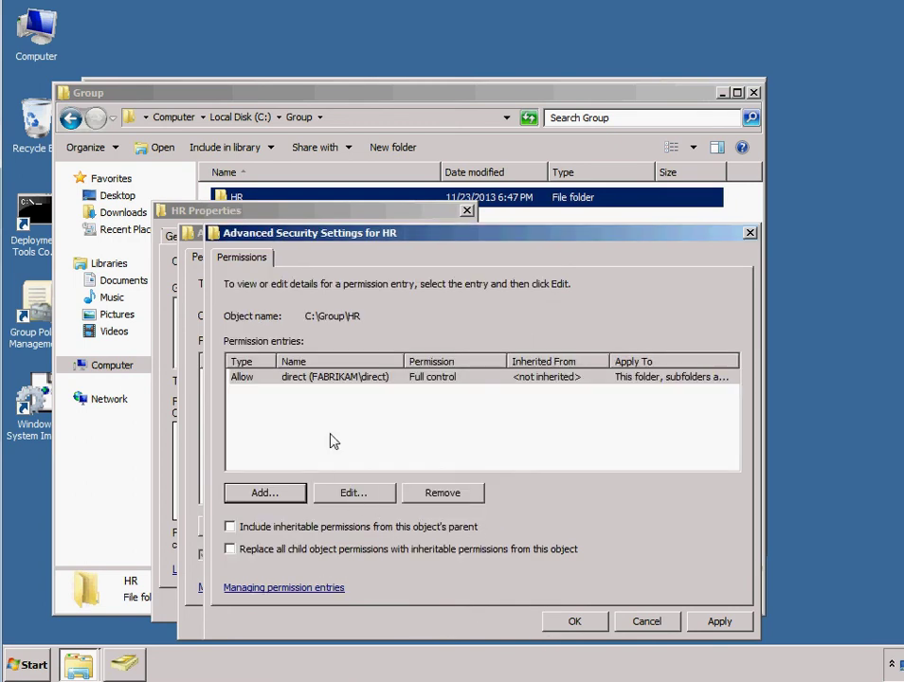
Step: Add Domain Admins to HR's permissions with Full control allowed
left_click(265, 493)
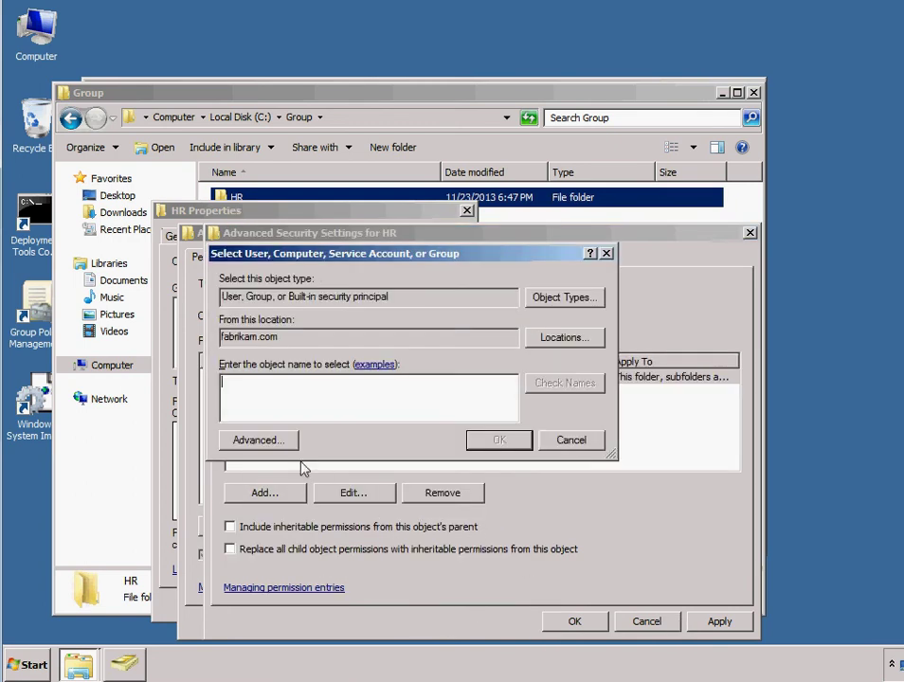
type("domain admin")
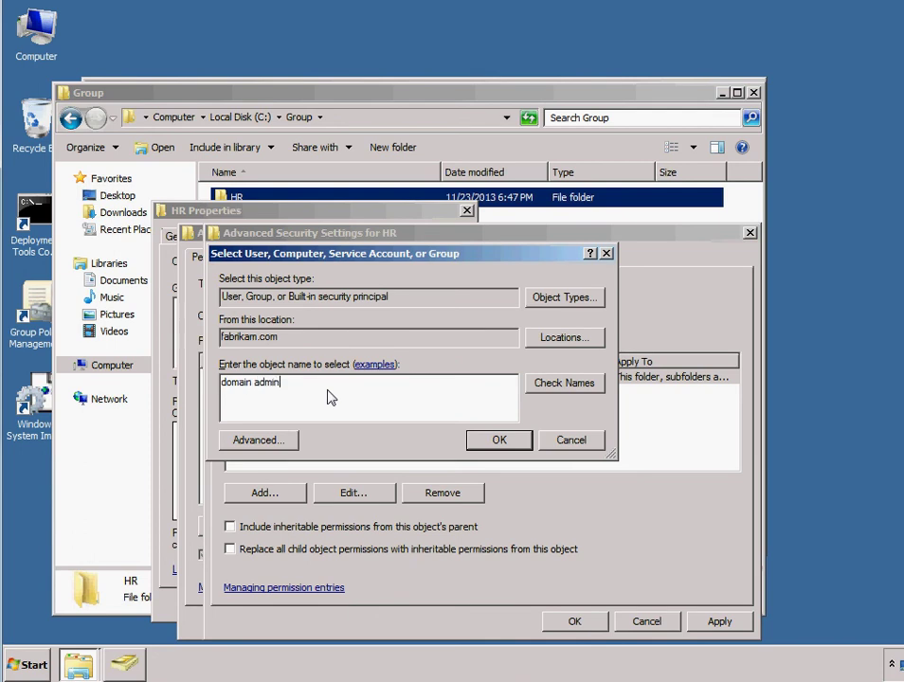
key("Return")
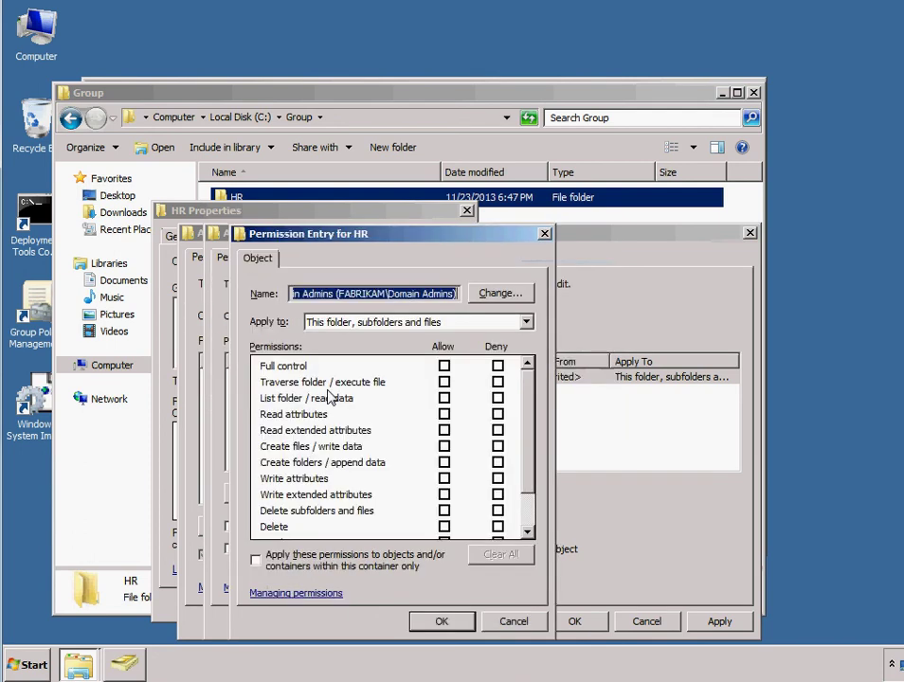
left_click(443, 365)
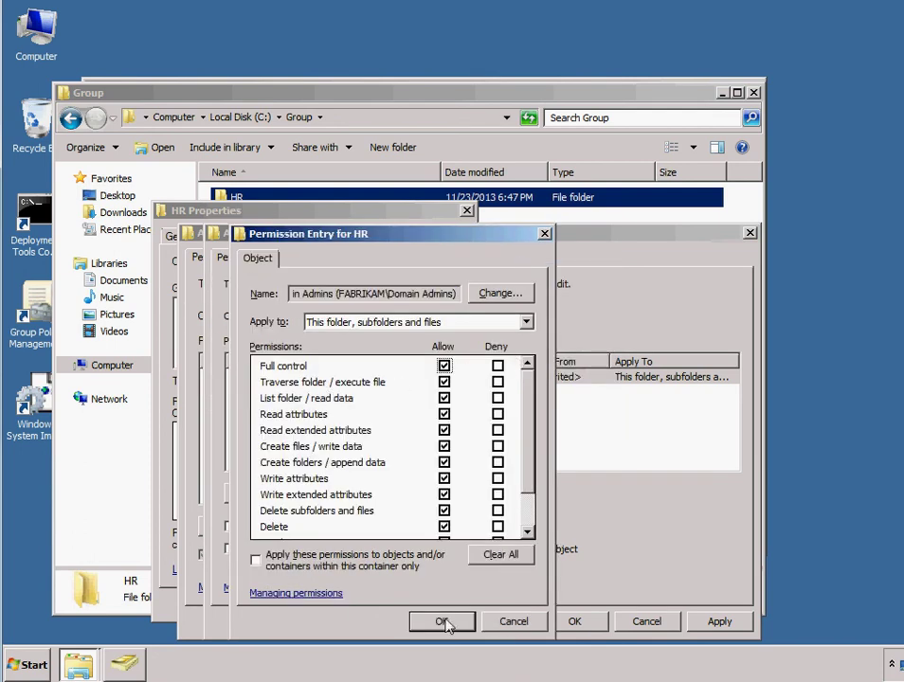
left_click(443, 621)
Step: Apply the changes, close HR's security dialogs and Properties, and open the HR folder
left_click(718, 624)
left_click(580, 623)
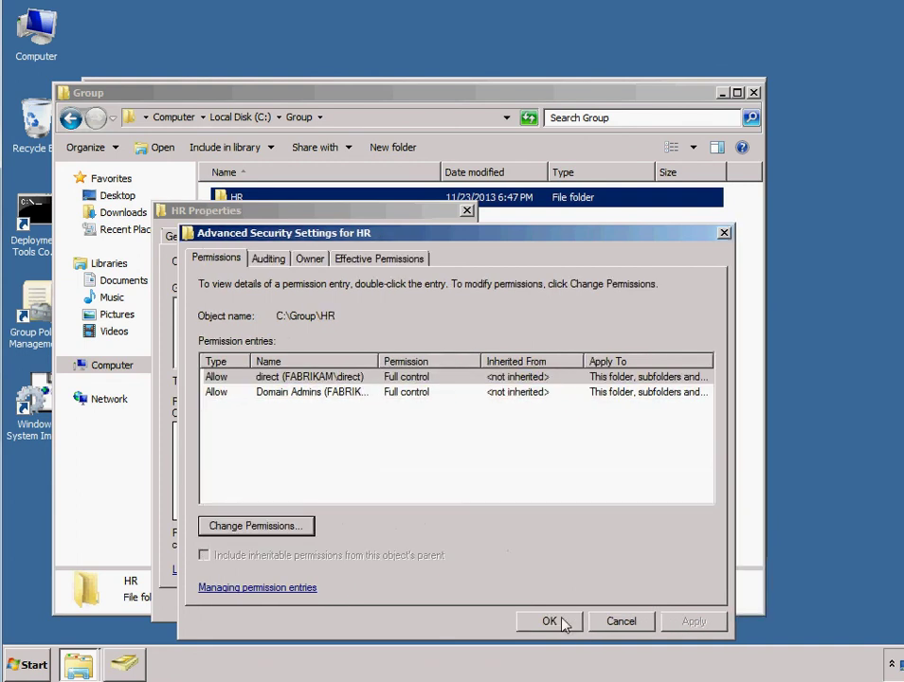
left_click(559, 625)
left_click(305, 653)
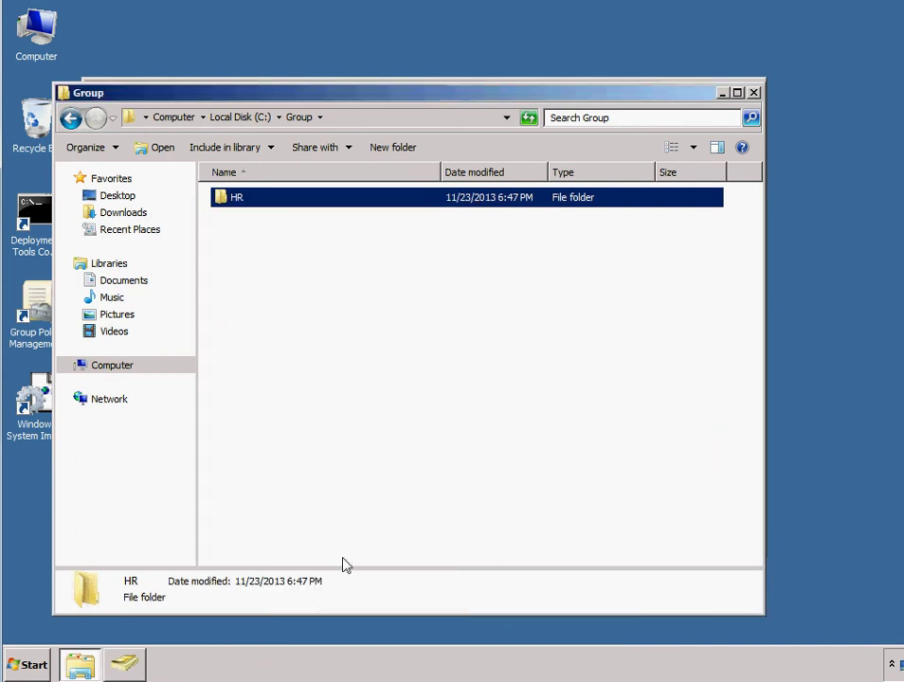
double_click(236, 199)
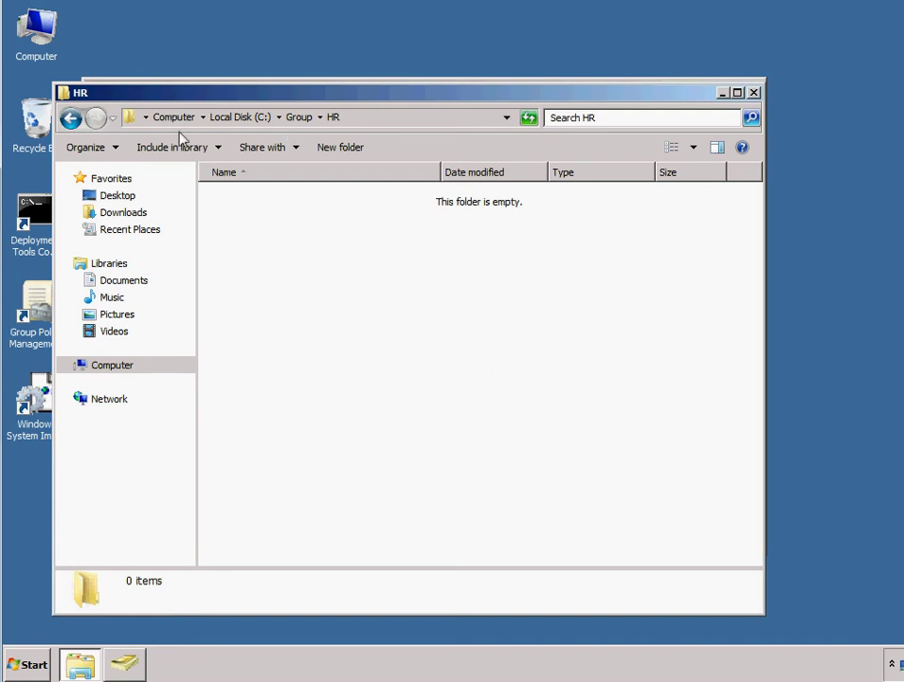
Step: Drag the HR window down to uncover Active Directory Users and Computers
left_click_drag(232, 103, 226, 241)
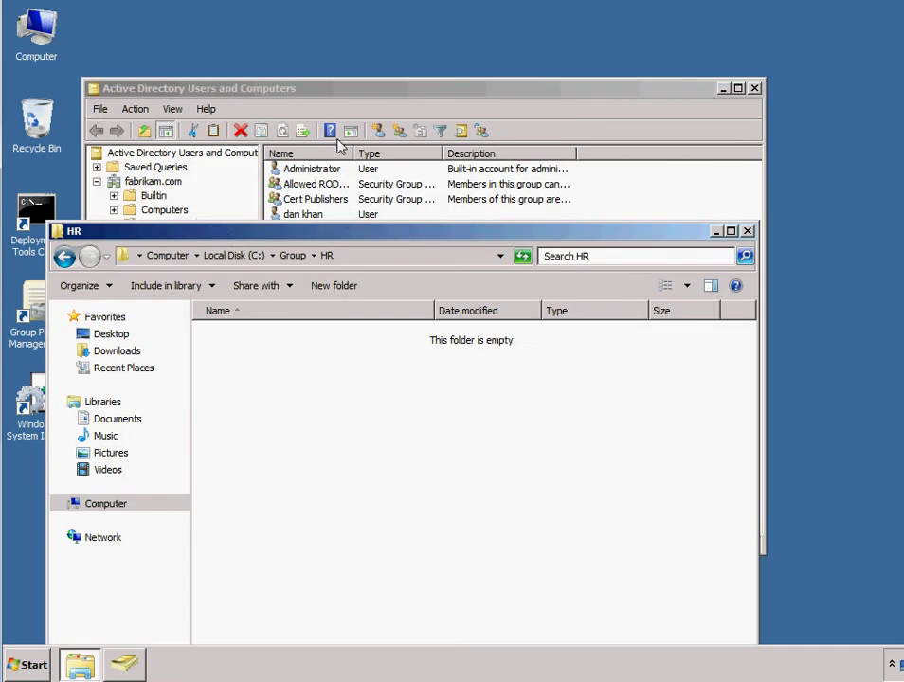
Step: Bring the Active Directory Users and Computers console to the front above the HR window
left_click_drag(391, 88, 455, 59)
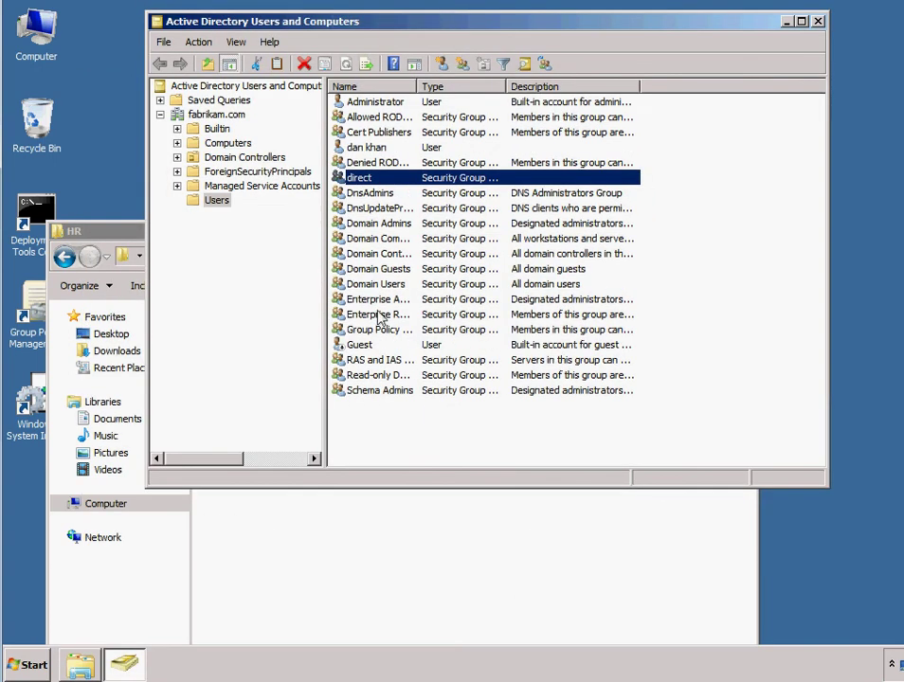
left_click(343, 514)
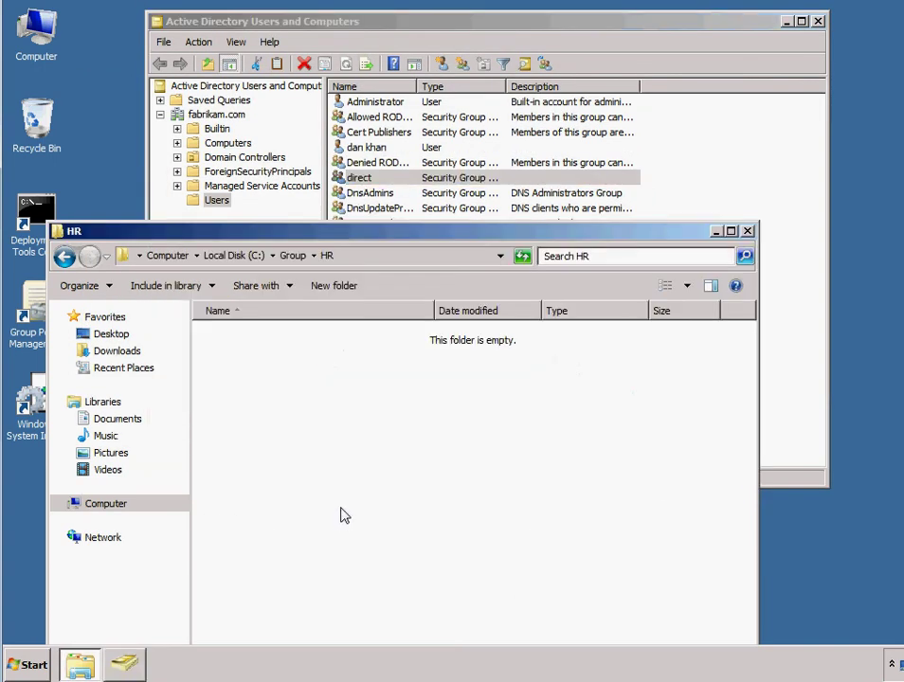
left_click(368, 179)
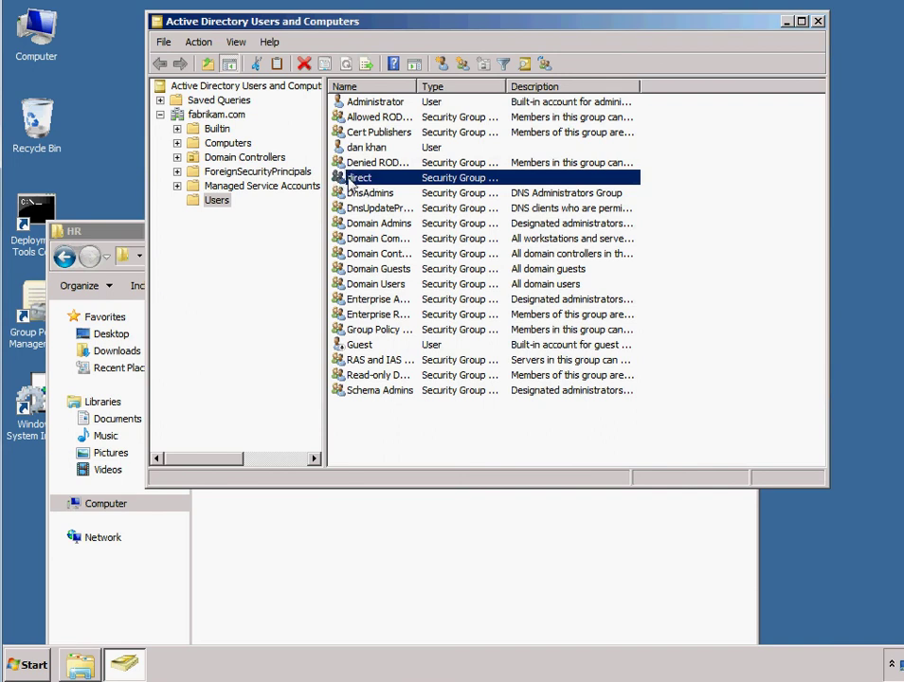
Step: View the direct group's Members tab in its Properties, then close the dialog
right_click(350, 180)
left_click(396, 319)
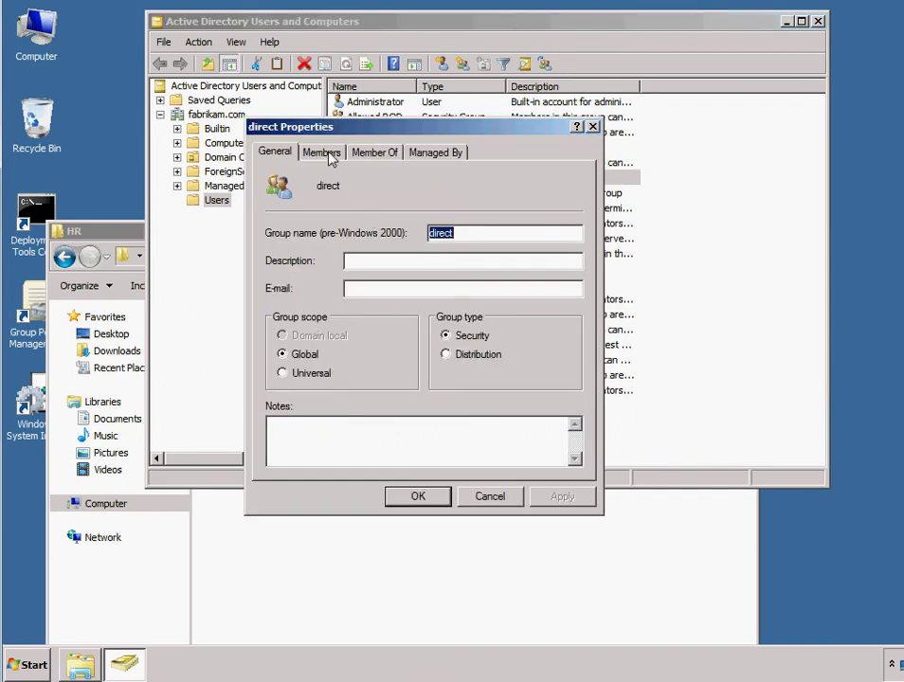
left_click(328, 154)
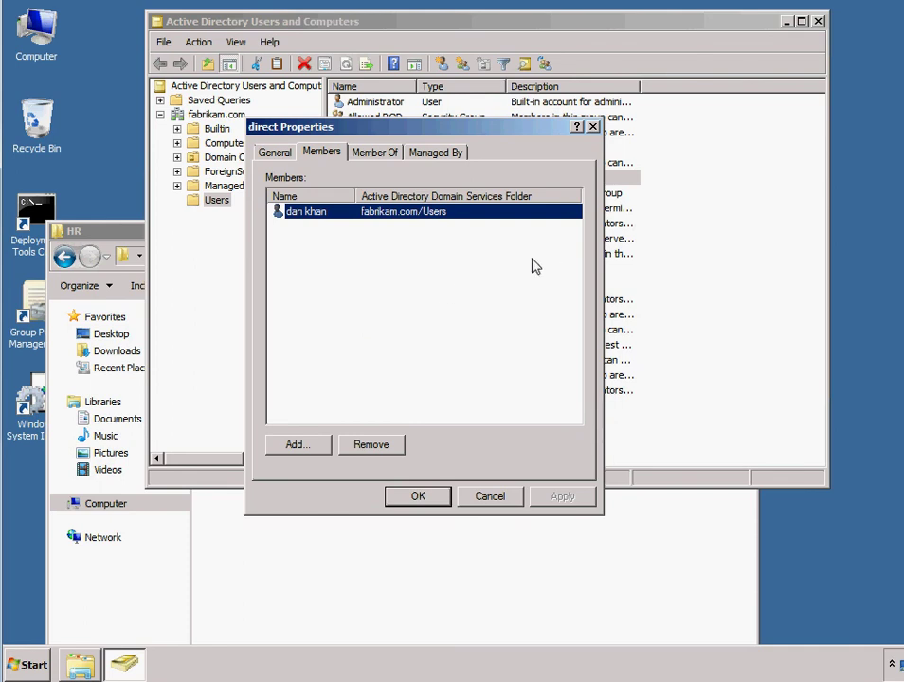
left_click(592, 127)
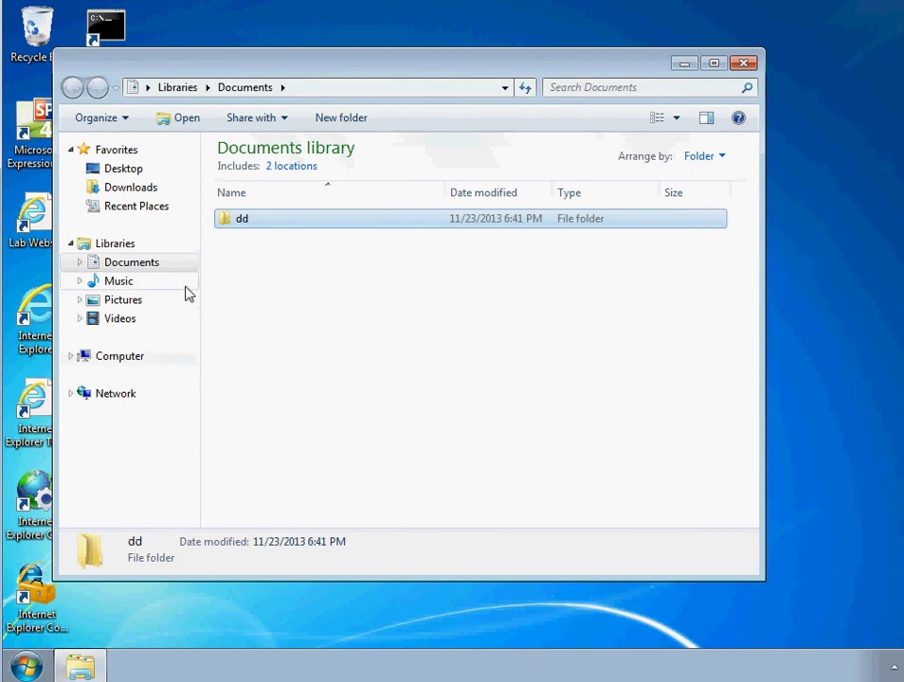
Step: Open the dd folder from the Documents library on the Windows 7 client
left_click(26, 667)
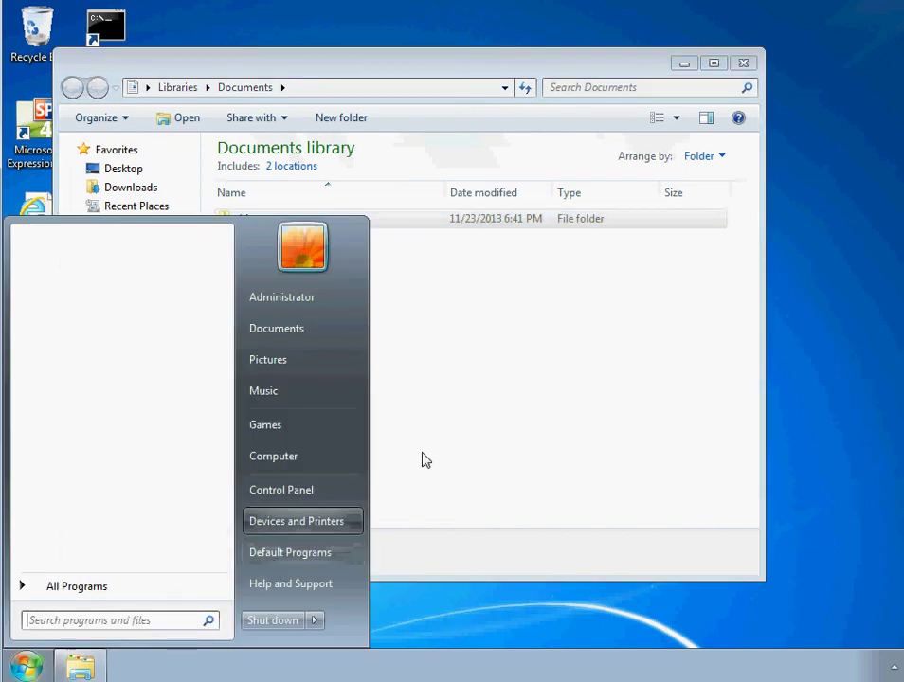
left_click(445, 448)
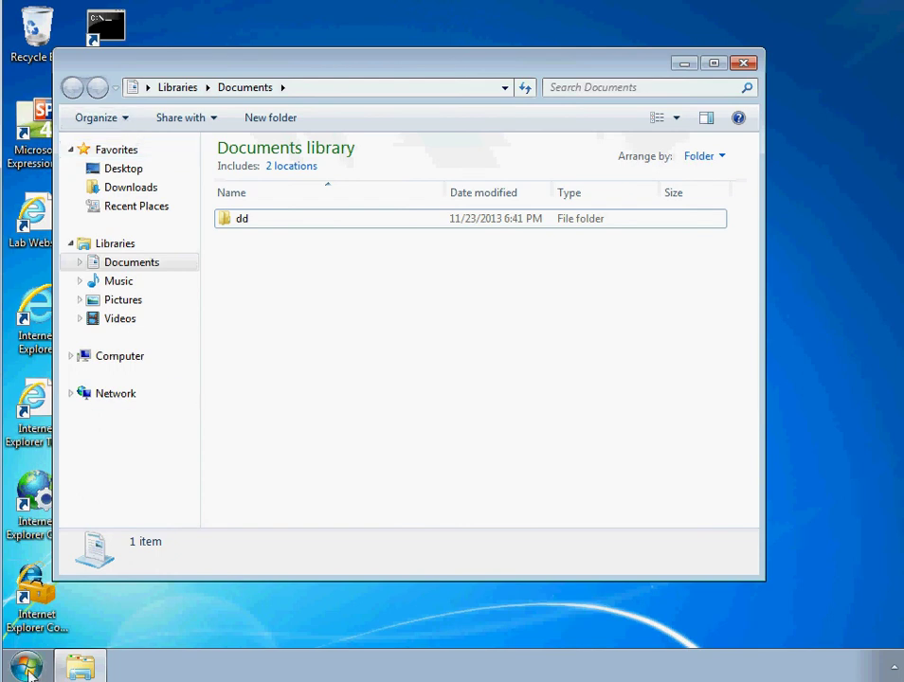
key("super")
key("super")
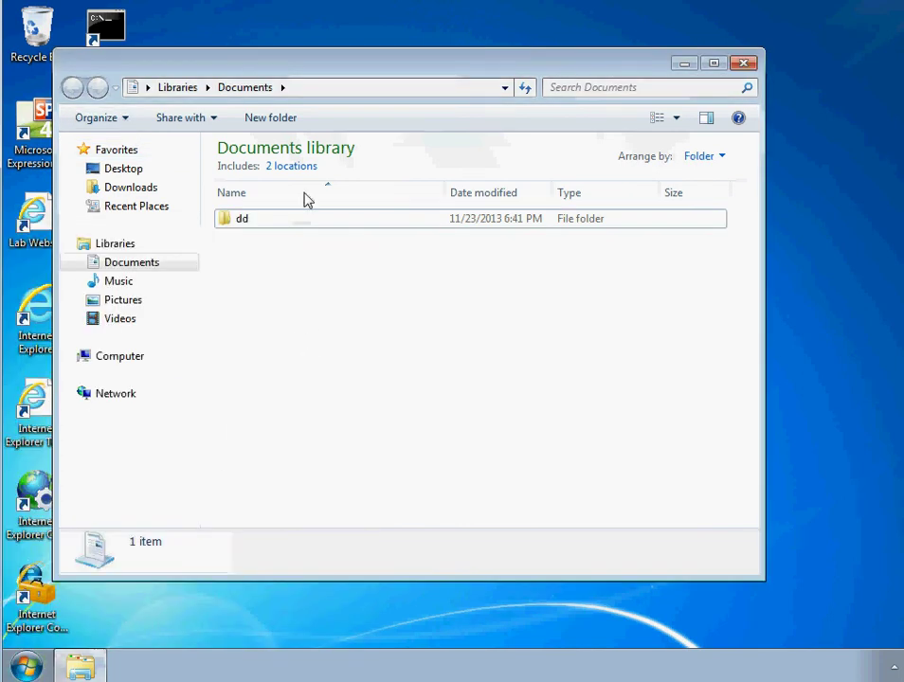
left_click_drag(293, 59, 445, 81)
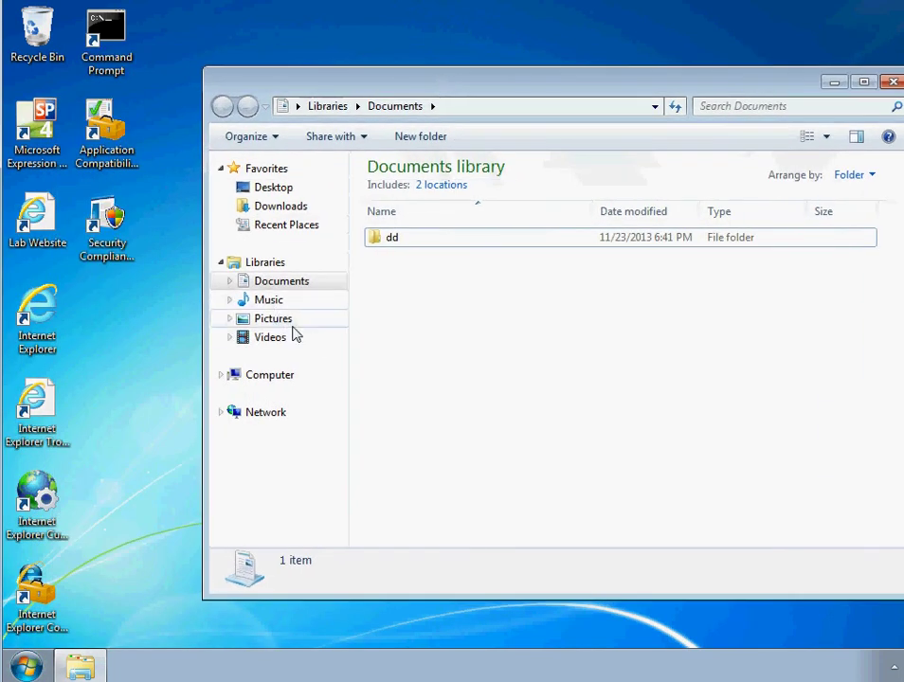
left_click(409, 238)
double_click(409, 241)
Step: Drag dd's address-bar icon onto the desktop as a shortcut, then show the Computer view
left_click_drag(384, 81, 252, 80)
left_click(228, 137)
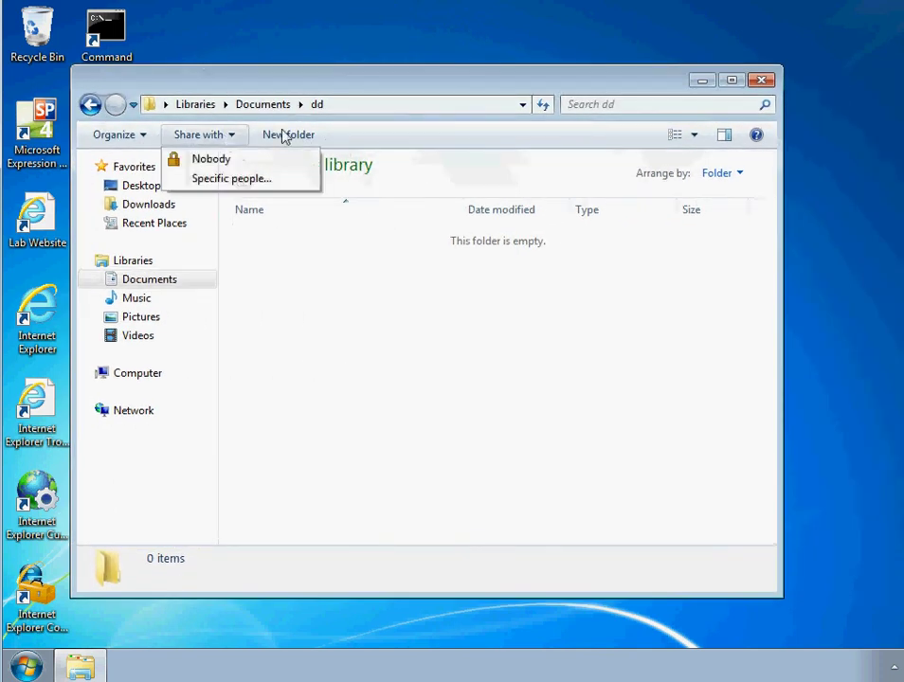
left_click(485, 280)
left_click(26, 667)
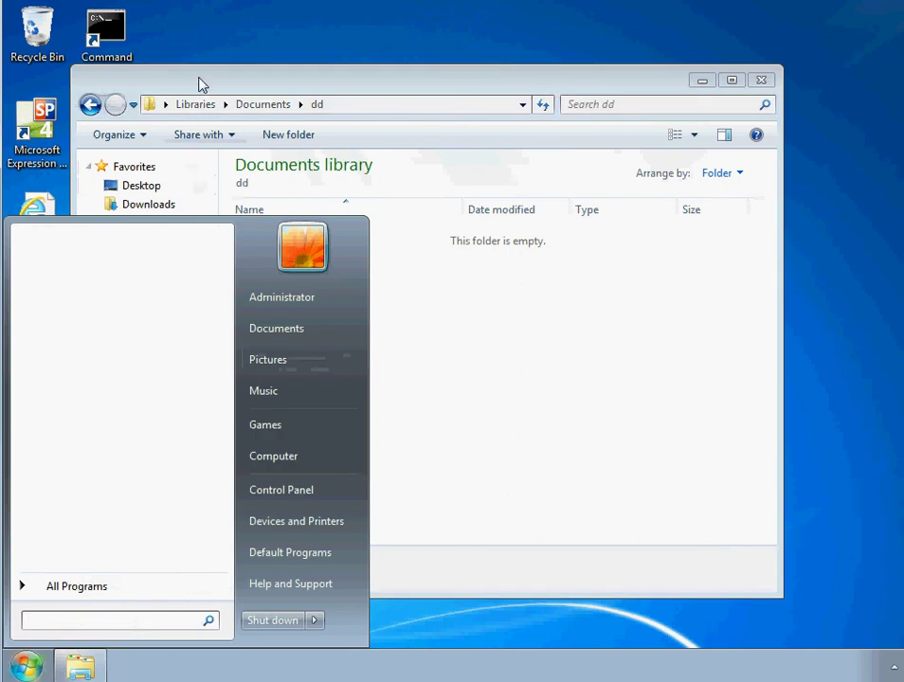
left_click_drag(199, 84, 357, 101)
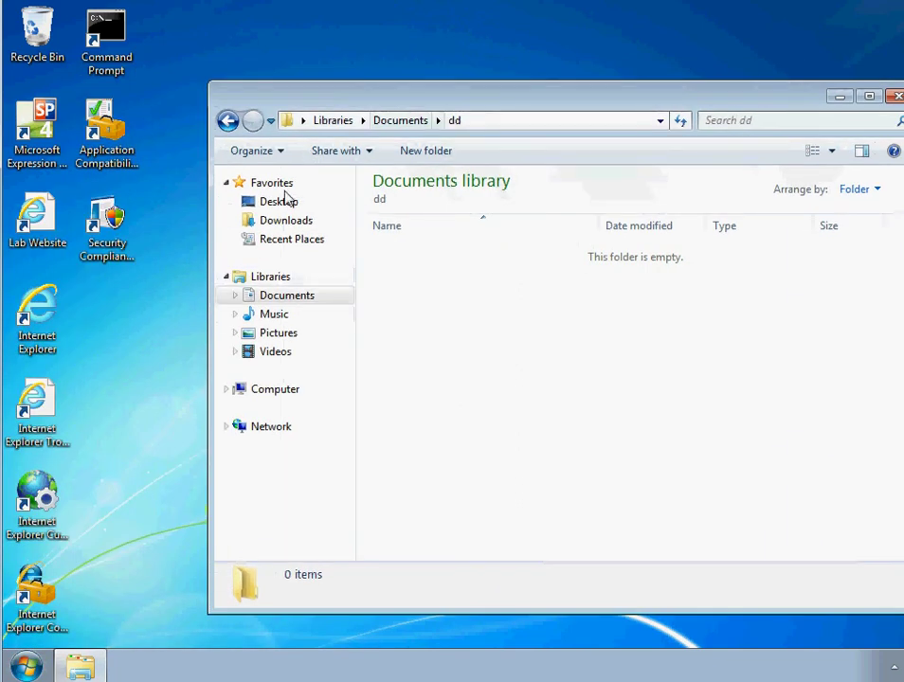
left_click(281, 154)
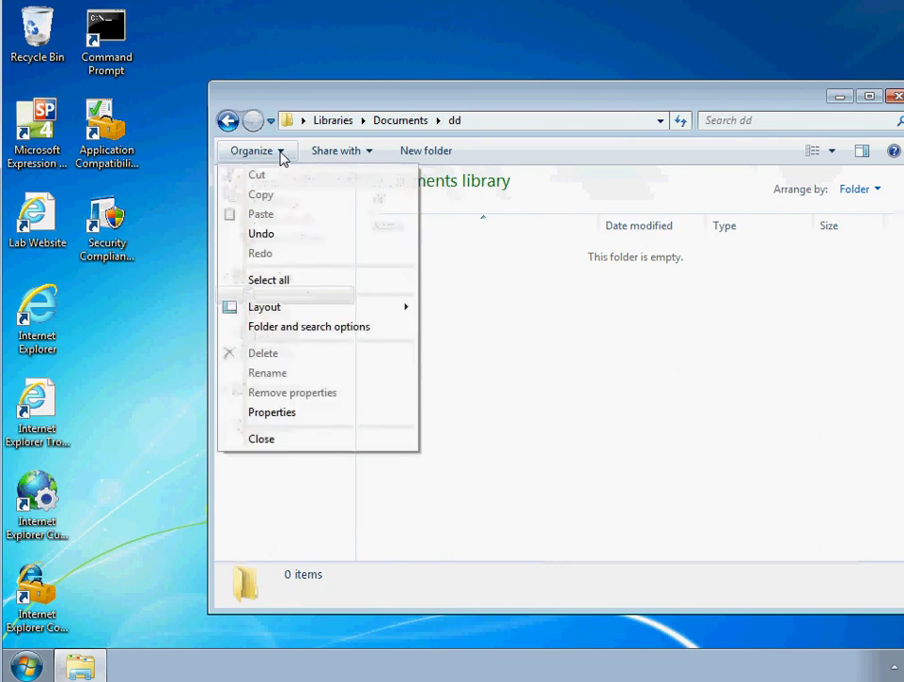
left_click(423, 282)
left_click_drag(287, 121, 121, 312)
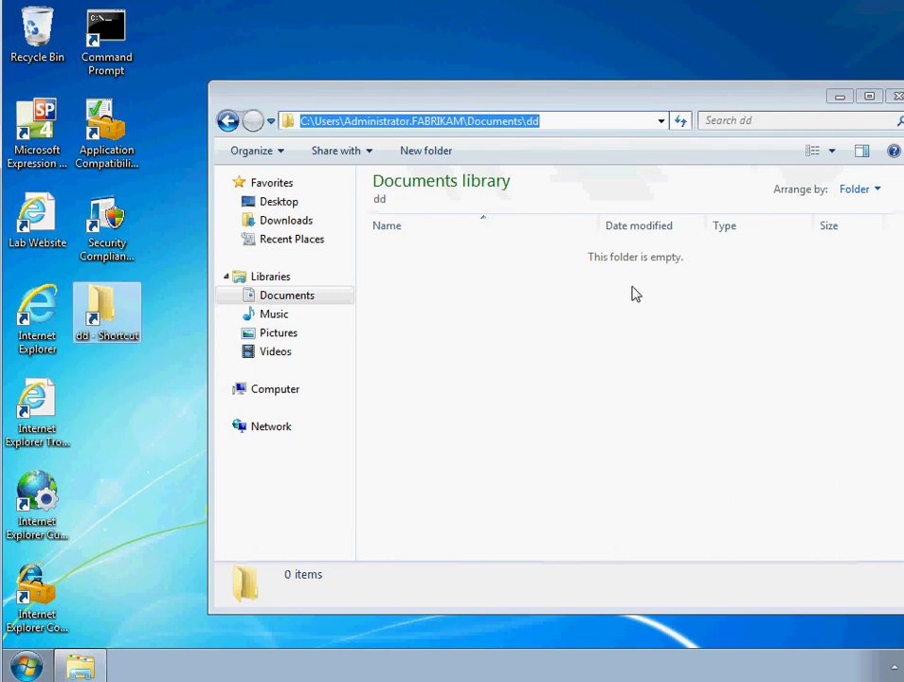
left_click(275, 389)
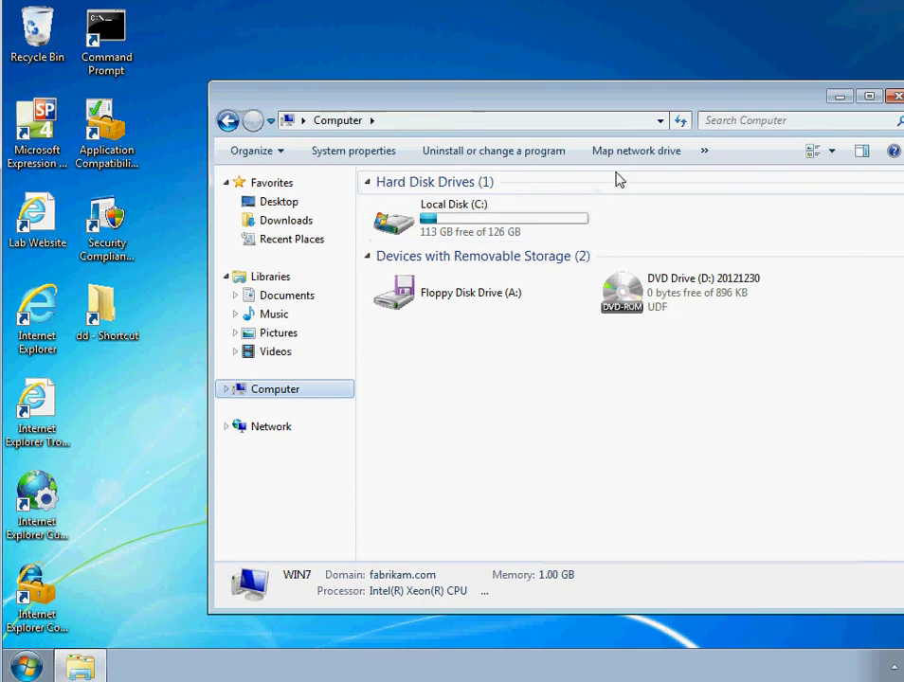
Step: Open Map Network Drive and pick P: as the drive letter
left_click(634, 156)
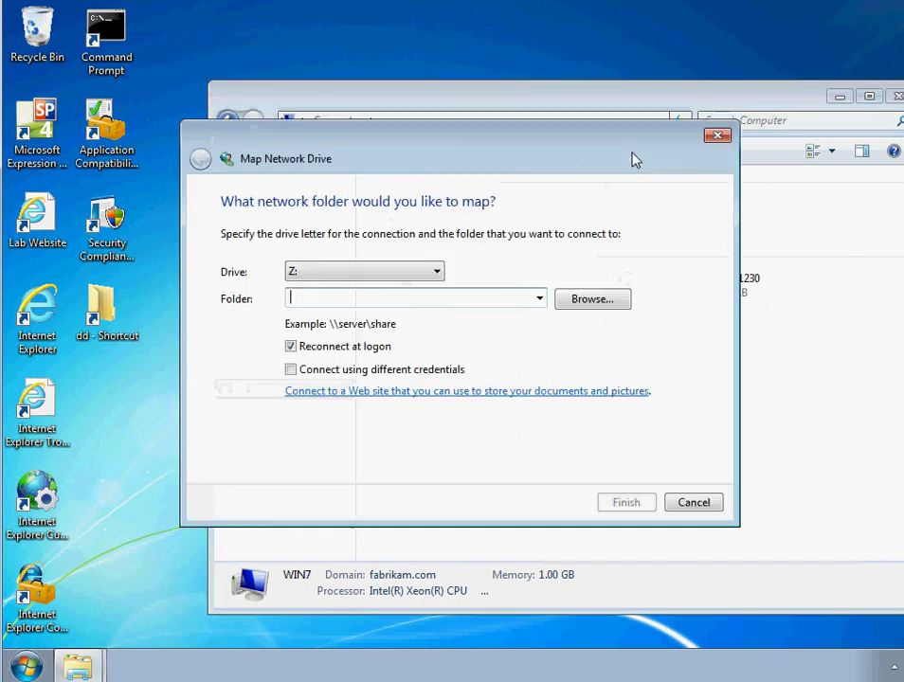
left_click(408, 274)
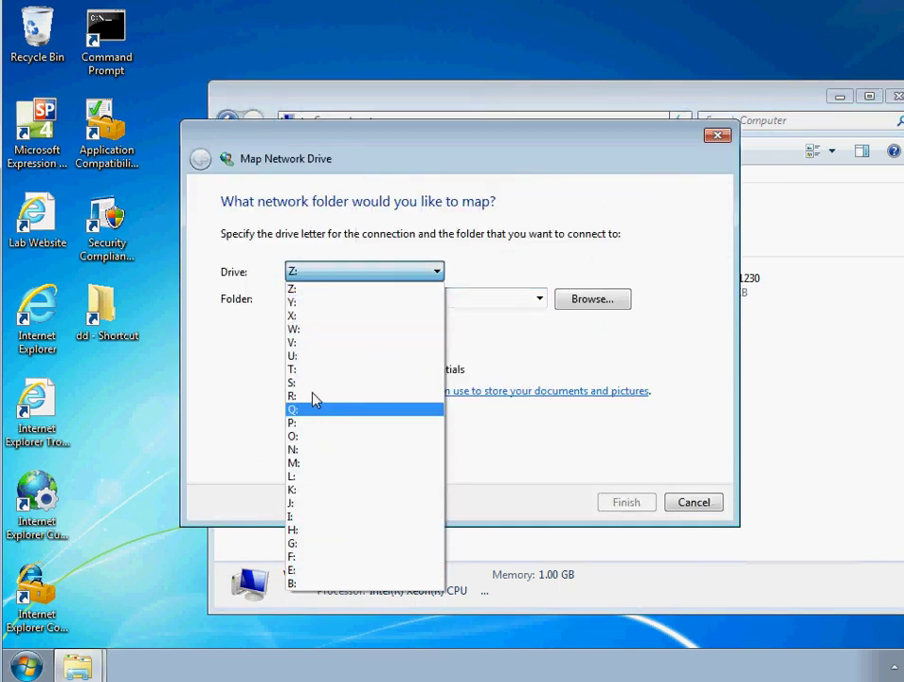
left_click(298, 423)
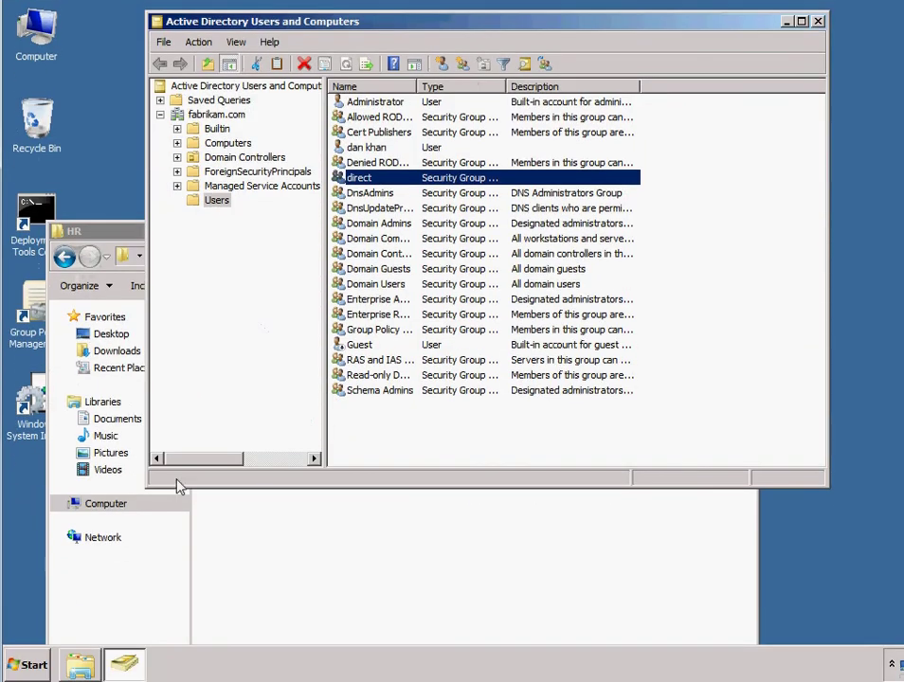
Step: On the server, browse from HR up to C: and into Users2\dan to see its full path
key("alt+Tab")
left_click(66, 258)
left_click(66, 259)
double_click(226, 512)
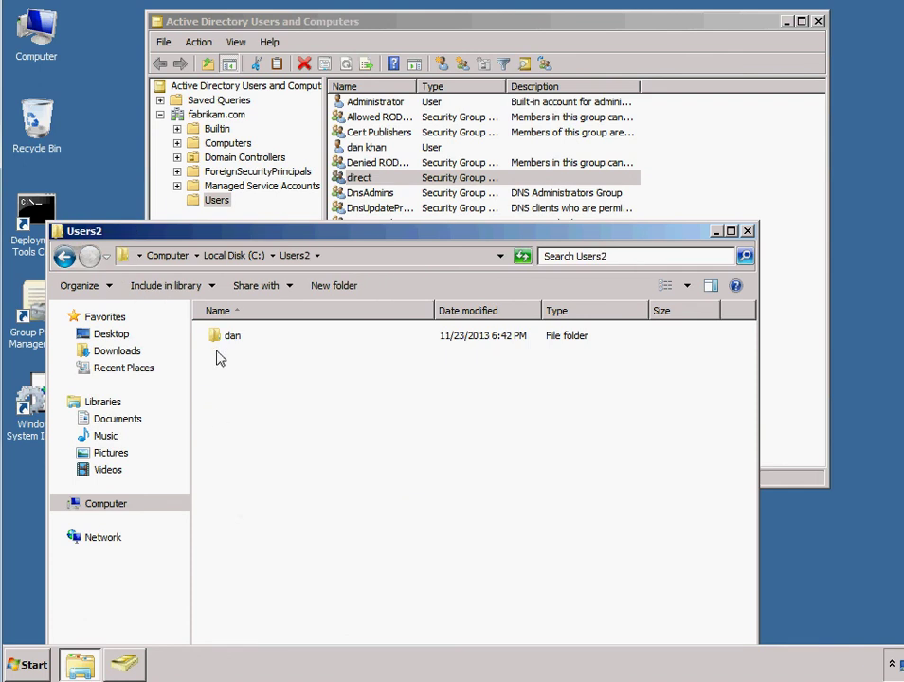
double_click(231, 337)
left_click(378, 258)
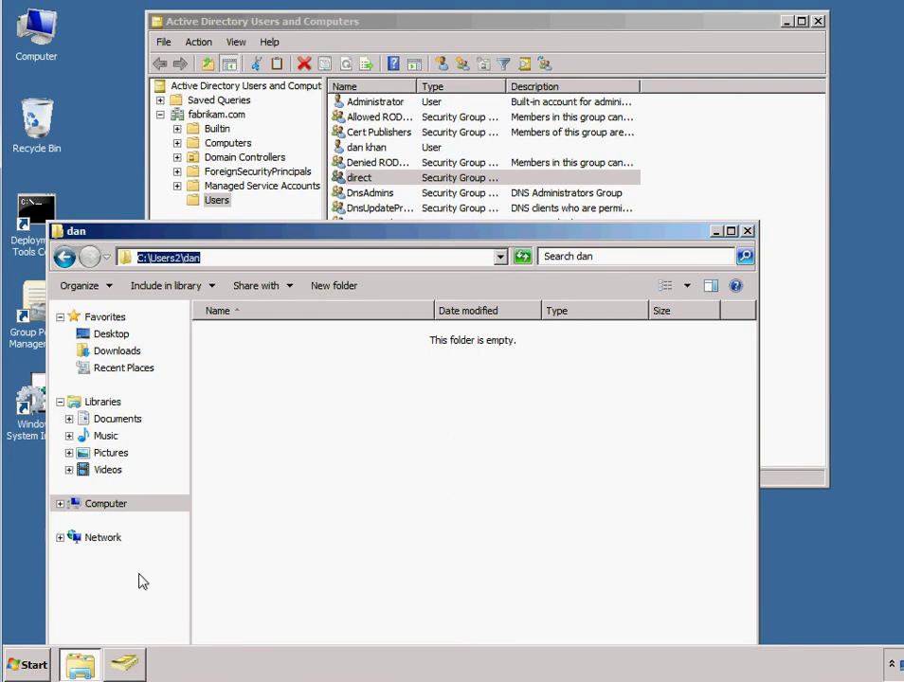
Step: Check the server's System properties, minimize it, and begin typing \\win2008 as the Folder path
left_click(32, 665)
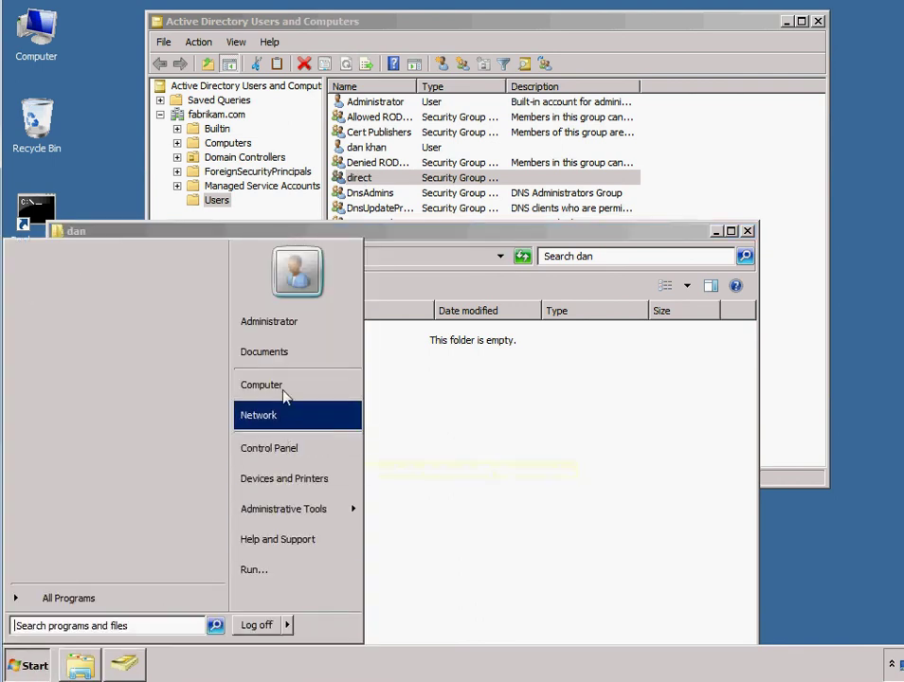
right_click(283, 387)
left_click(333, 510)
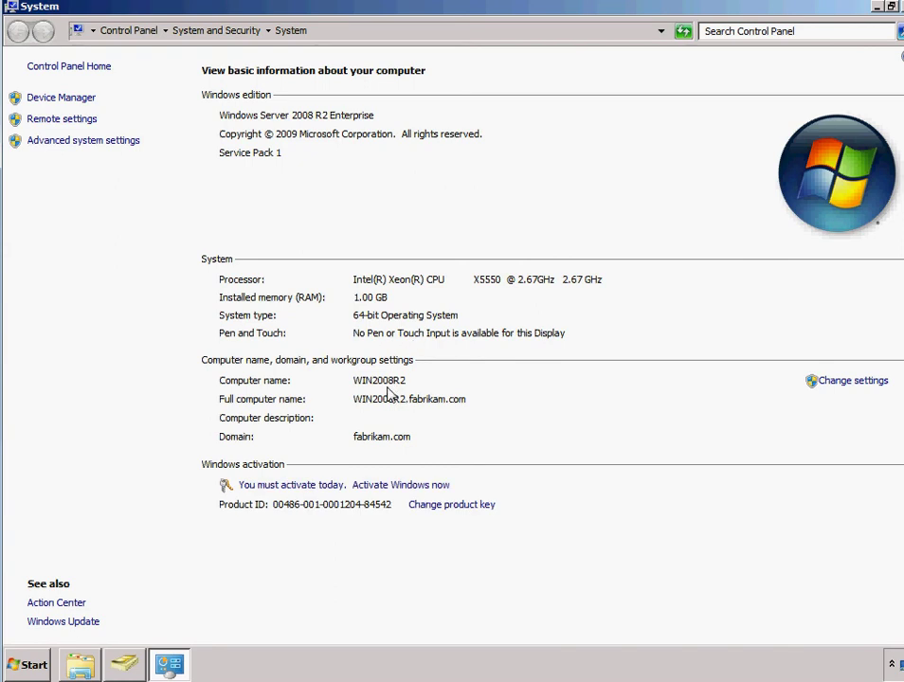
left_click(877, 7)
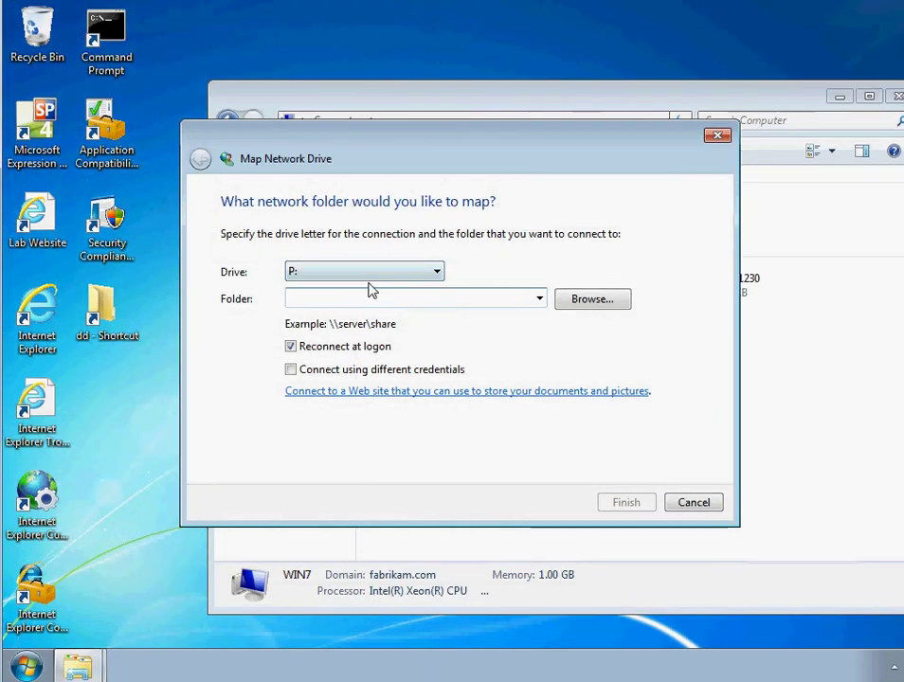
type("\\\\win2008r2\\user2")
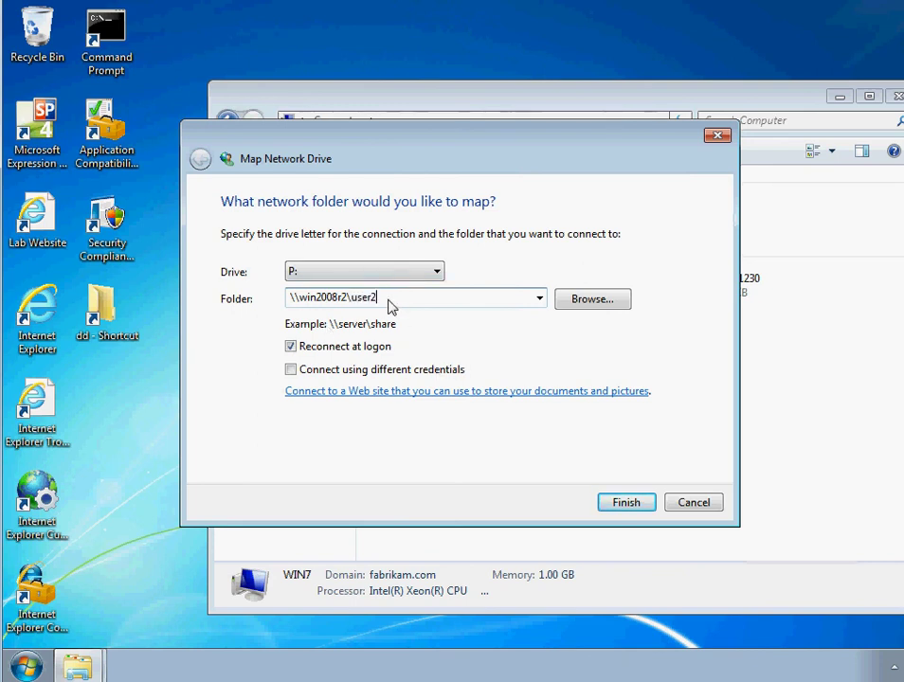
Step: Try connecting P: to \\win2008r2\user2 and dismiss the resulting network error
key("Return")
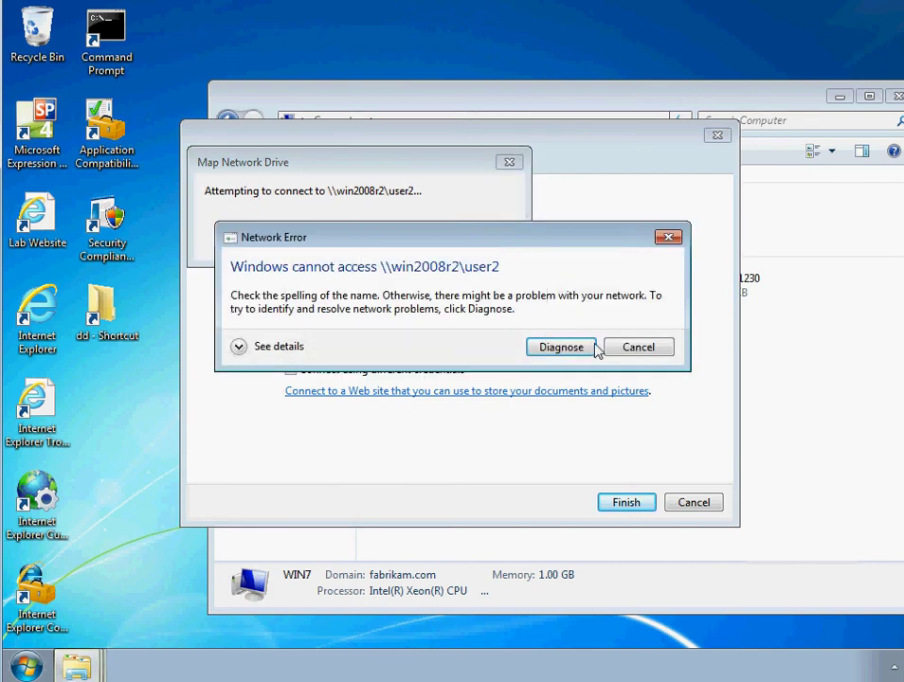
left_click(638, 347)
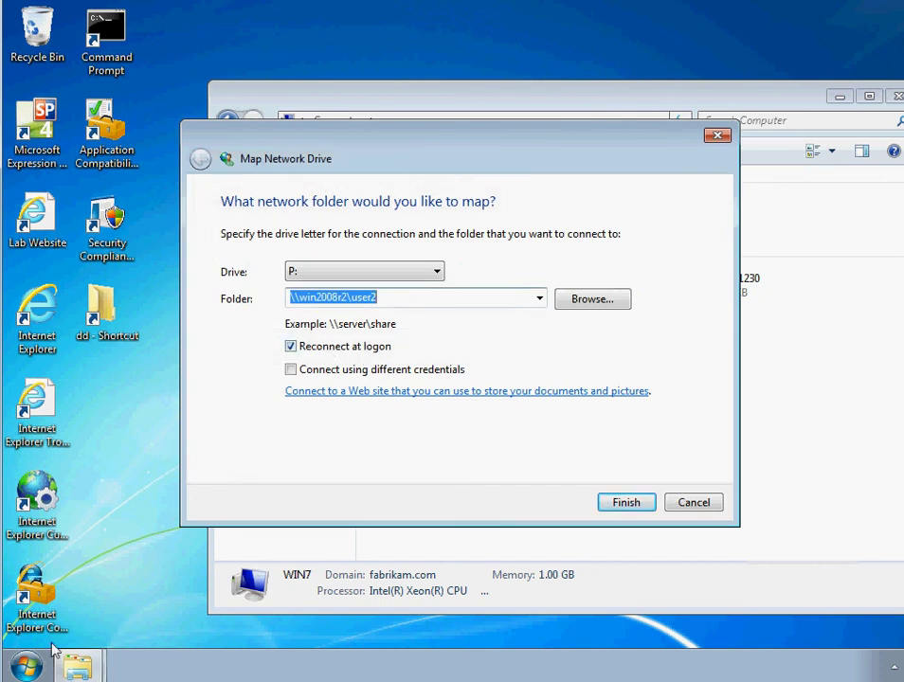
left_click(34, 664)
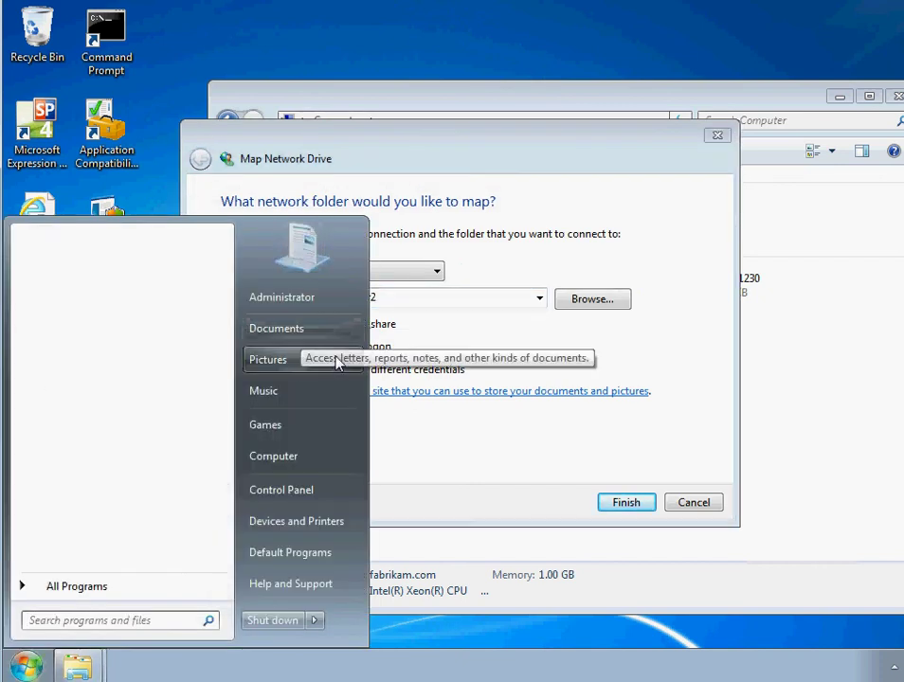
Step: Edit the Folder path to append the user's folder name after \\win2008r2\user2
left_click(438, 309)
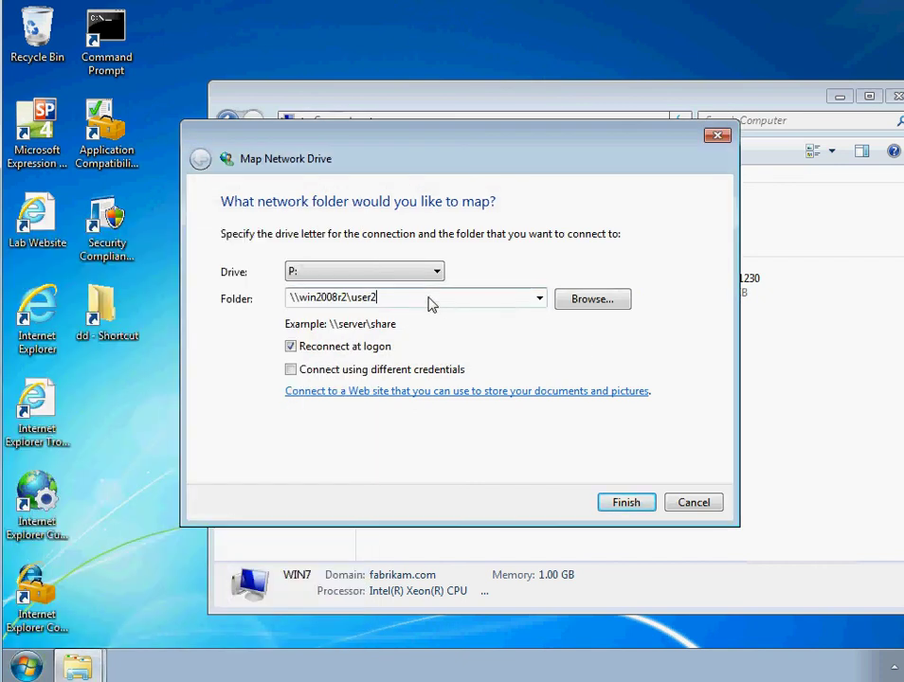
type("an")
key("BackSpace")
key("BackSpace")
key("BackSpace")
left_click_drag(388, 306, 355, 318)
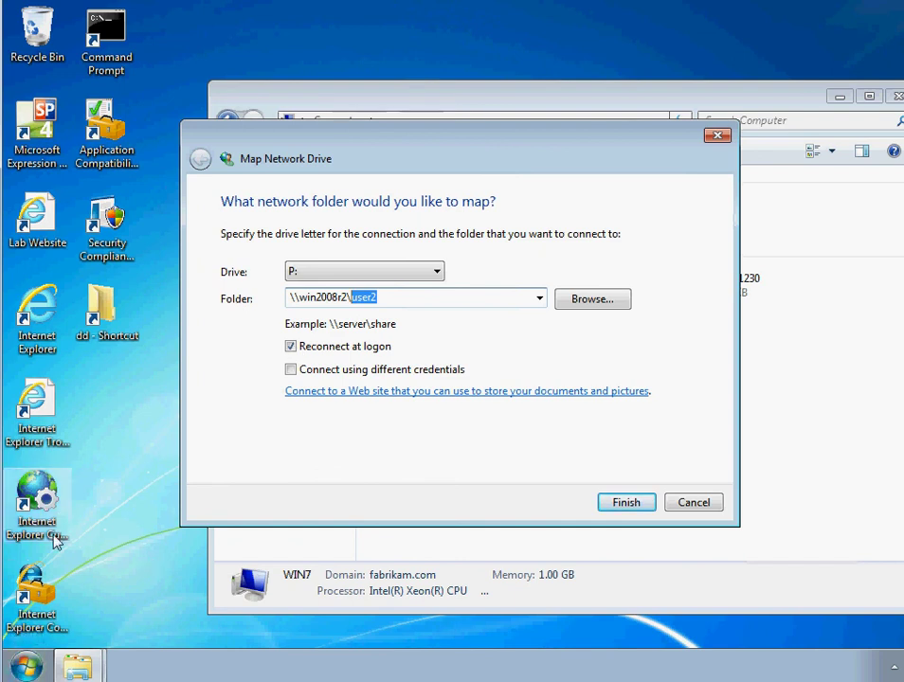
left_click(378, 297)
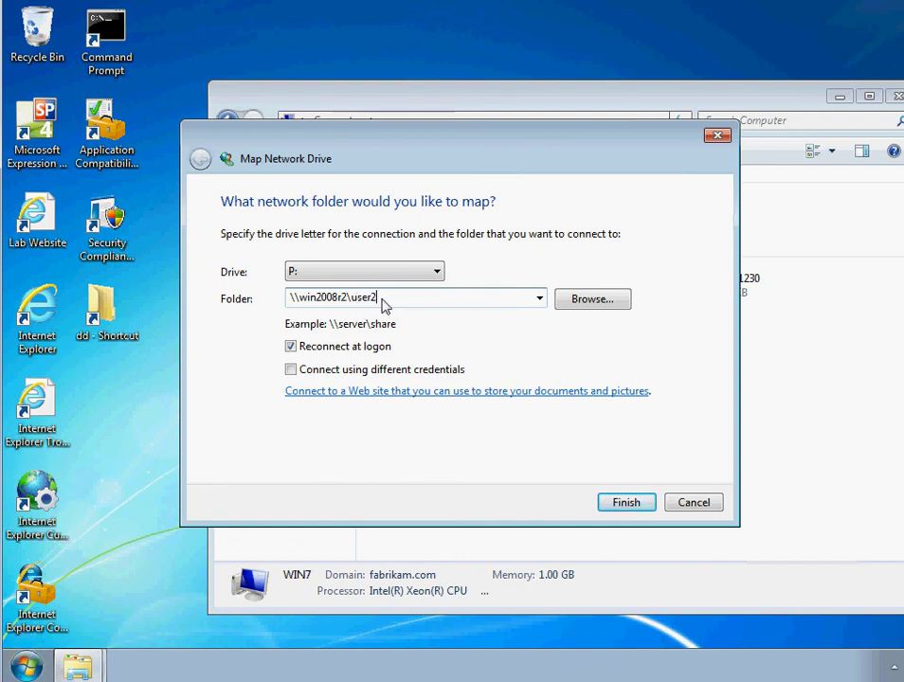
left_click(26, 666)
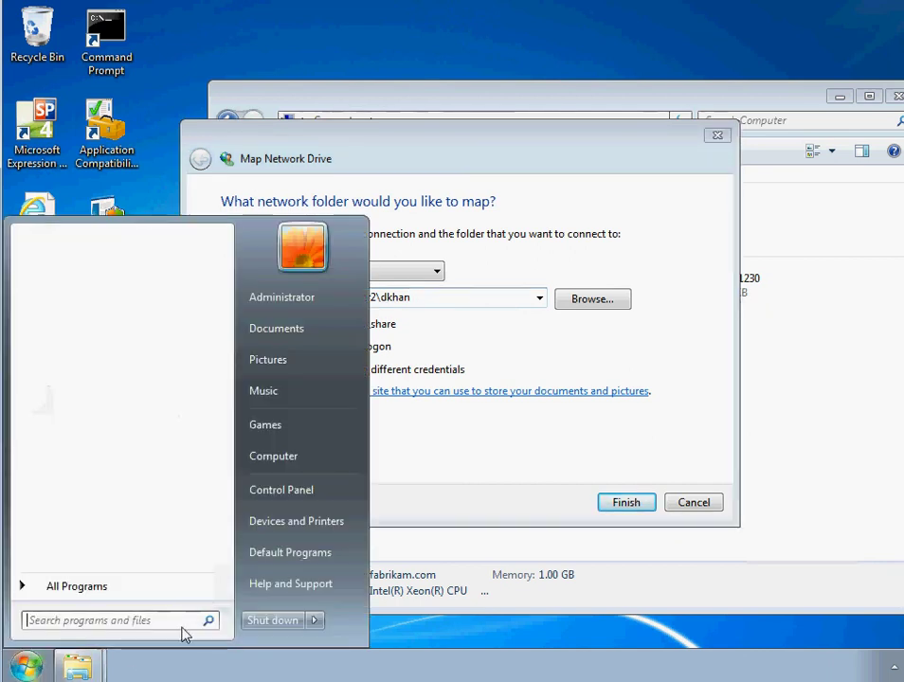
Step: Browse \\win2008r2 into Users2 and the user's folder, then copy its network path from the address bar
type("\\\\win2008r2")
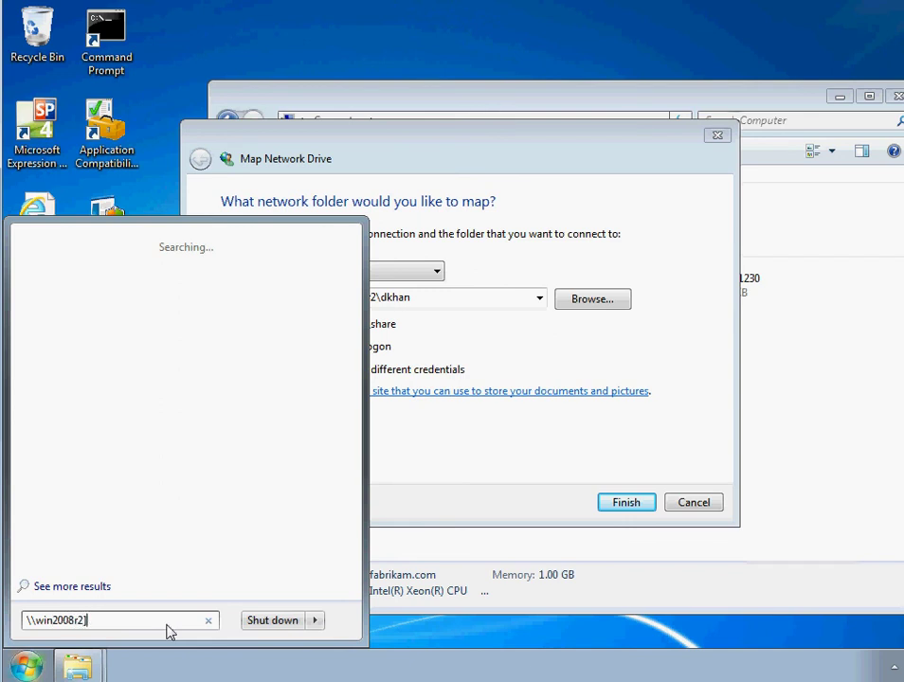
key("Return")
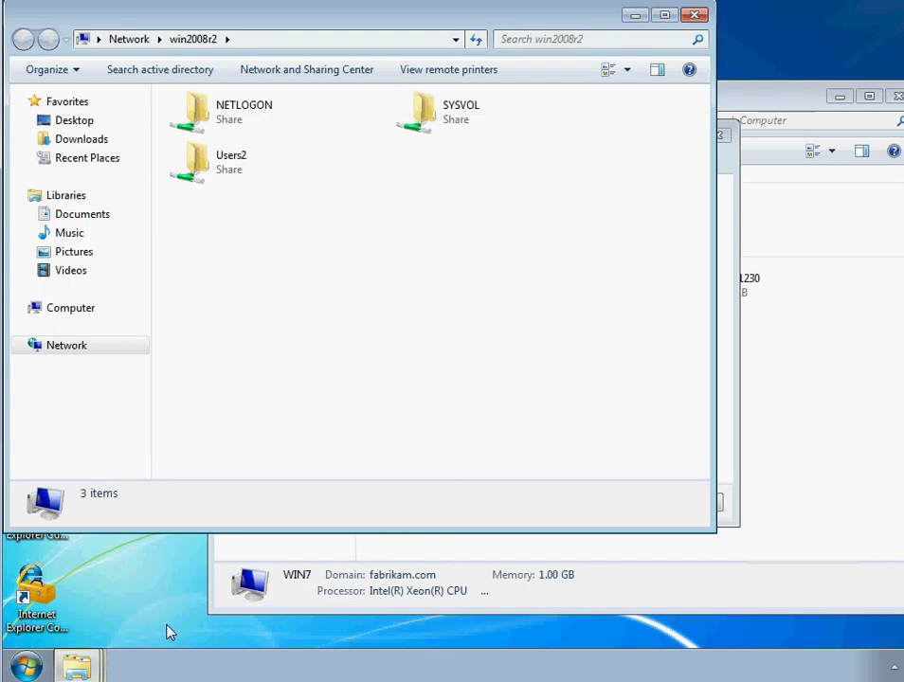
double_click(221, 166)
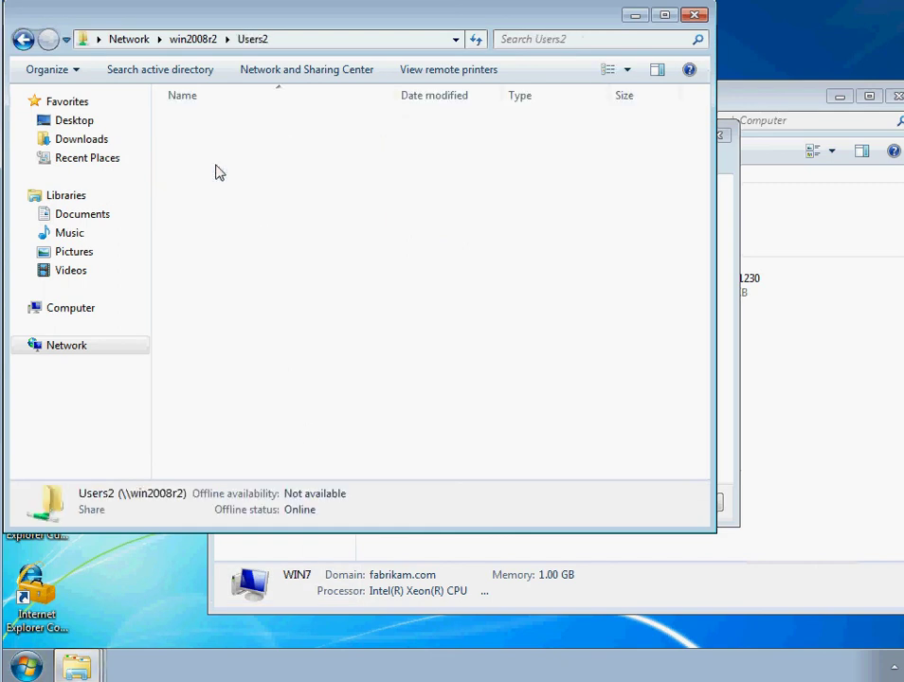
double_click(200, 126)
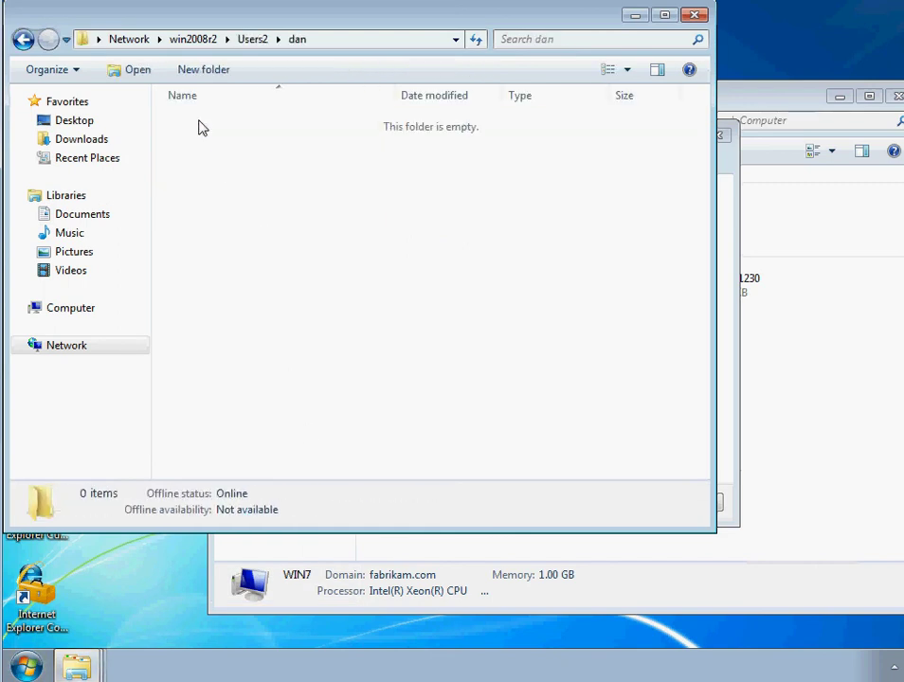
left_click(332, 43)
right_click(199, 51)
left_click(251, 104)
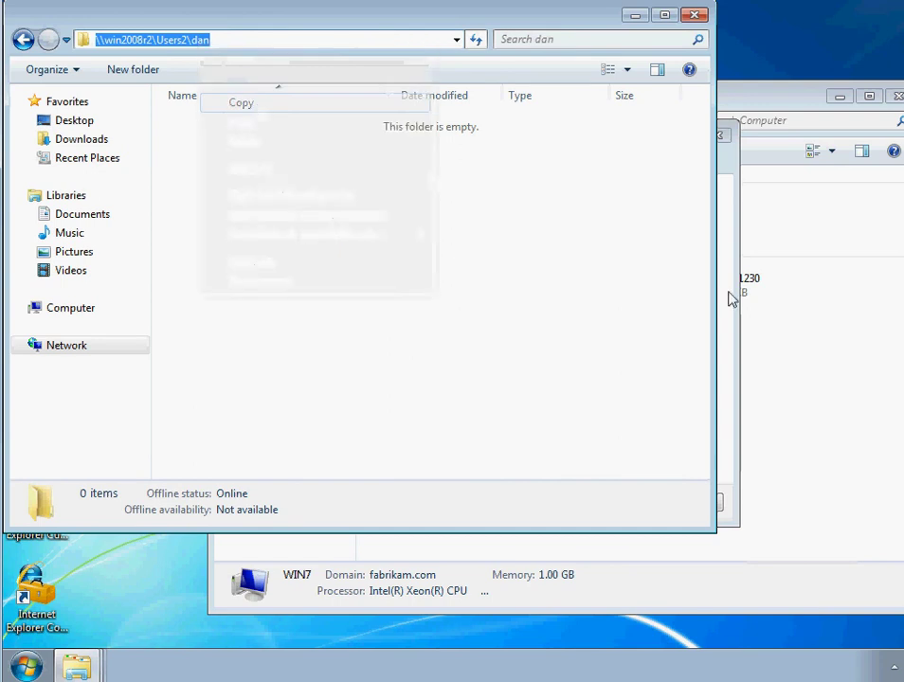
key("alt+Tab")
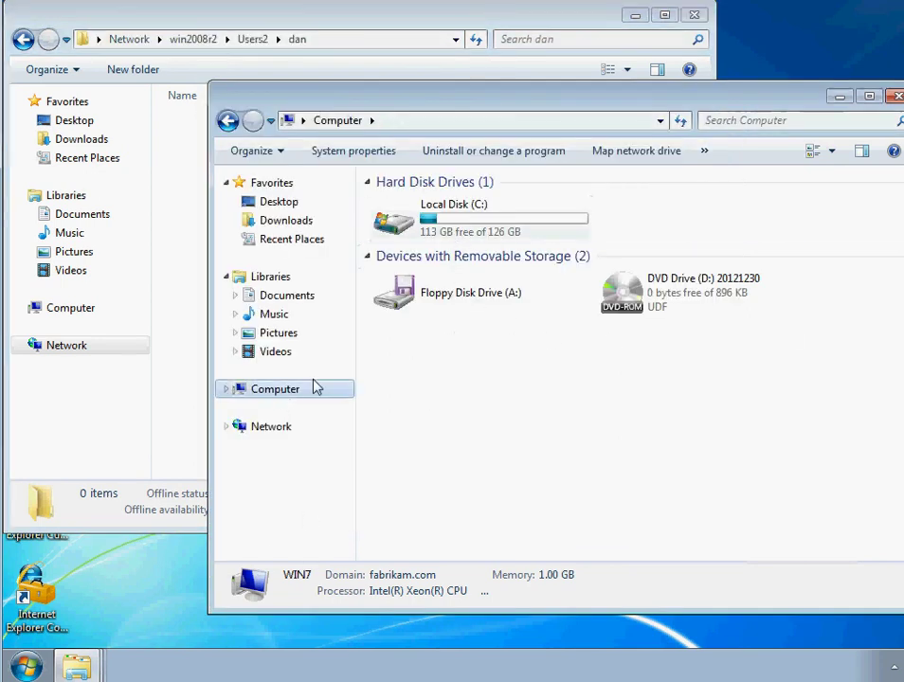
Step: Paste the copied Users2 path into Map Network Drive, finish mapping P:, and close the extra window
left_click(627, 153)
right_click(377, 300)
left_click(418, 378)
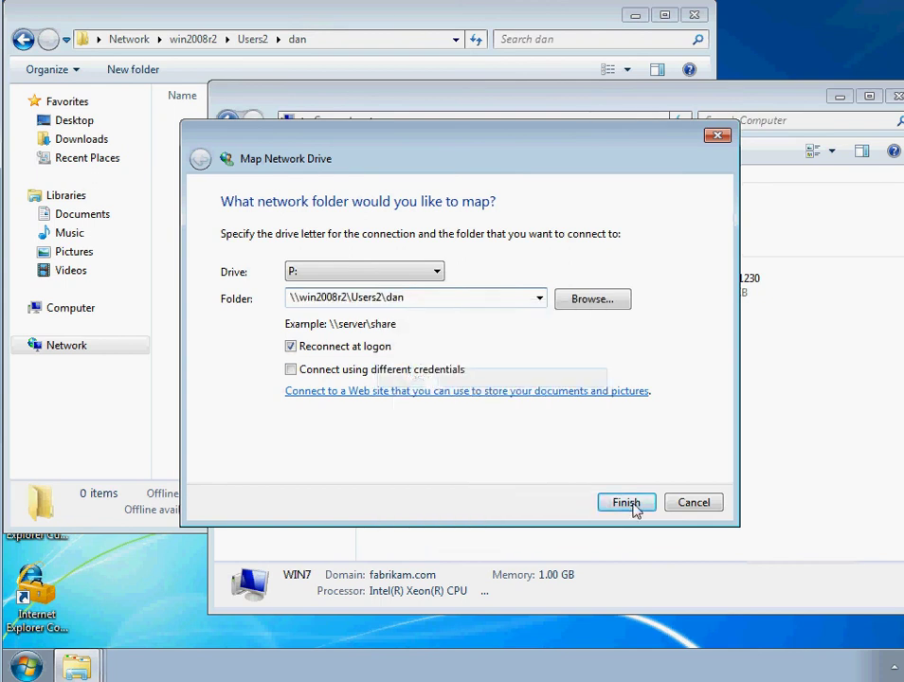
left_click(632, 507)
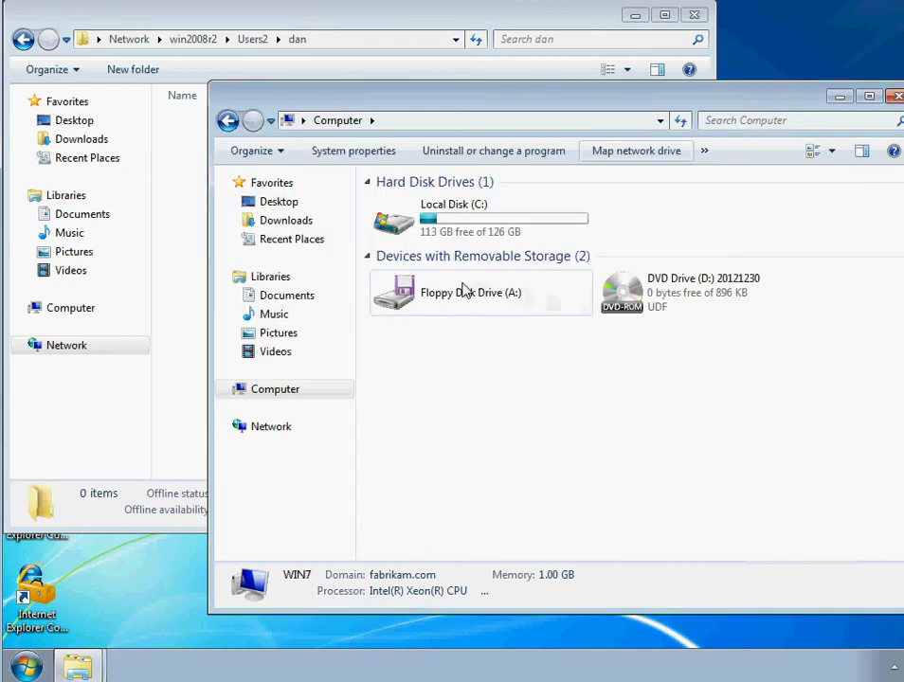
left_click(228, 121)
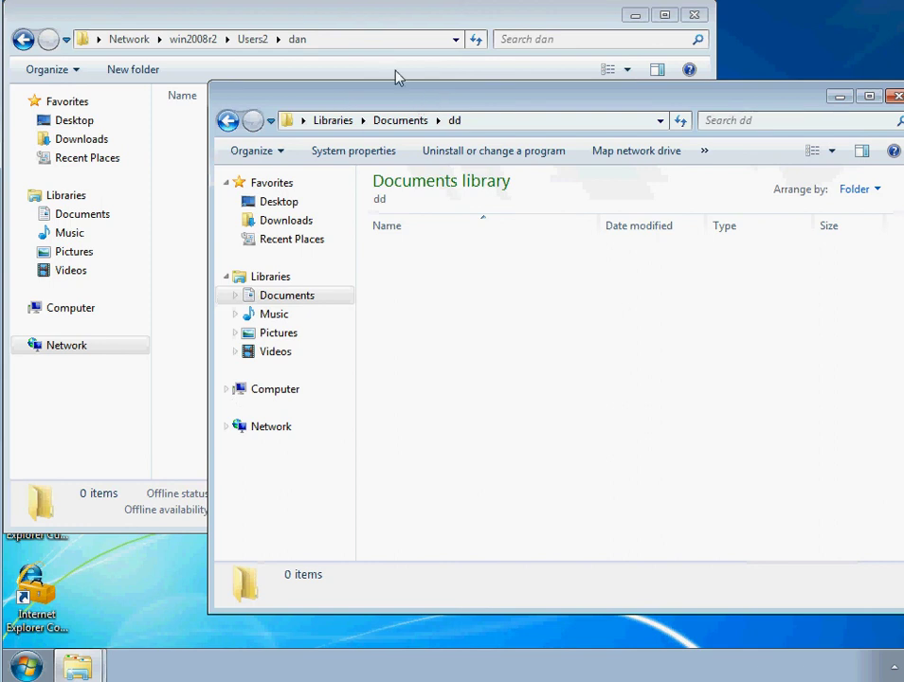
left_click(697, 17)
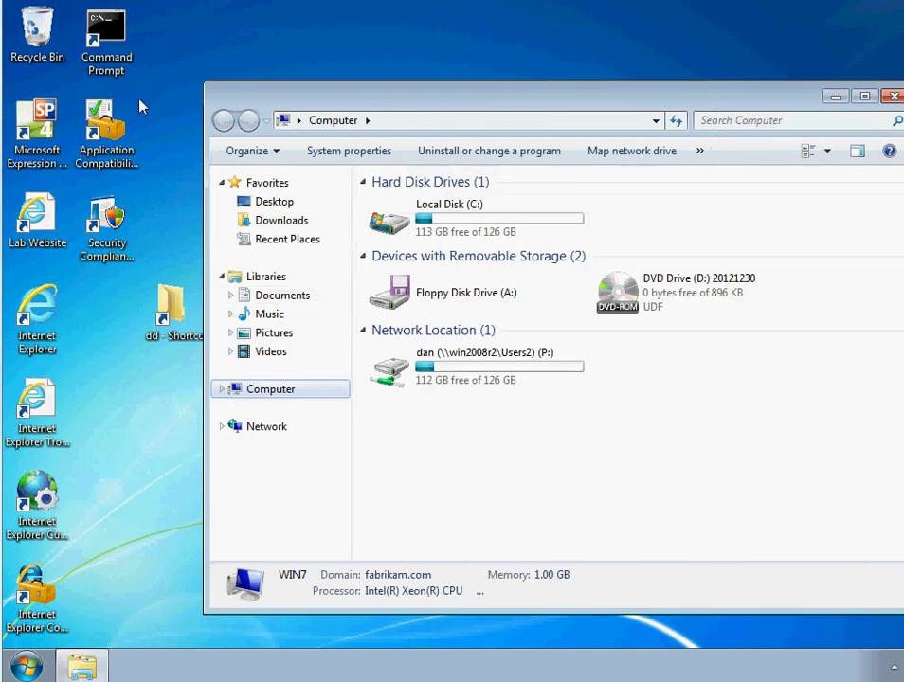
Step: Open mapped drive P: (the user's folder on \\win2008r2\Users2) and confirm it is empty
mouse_move(423, 401)
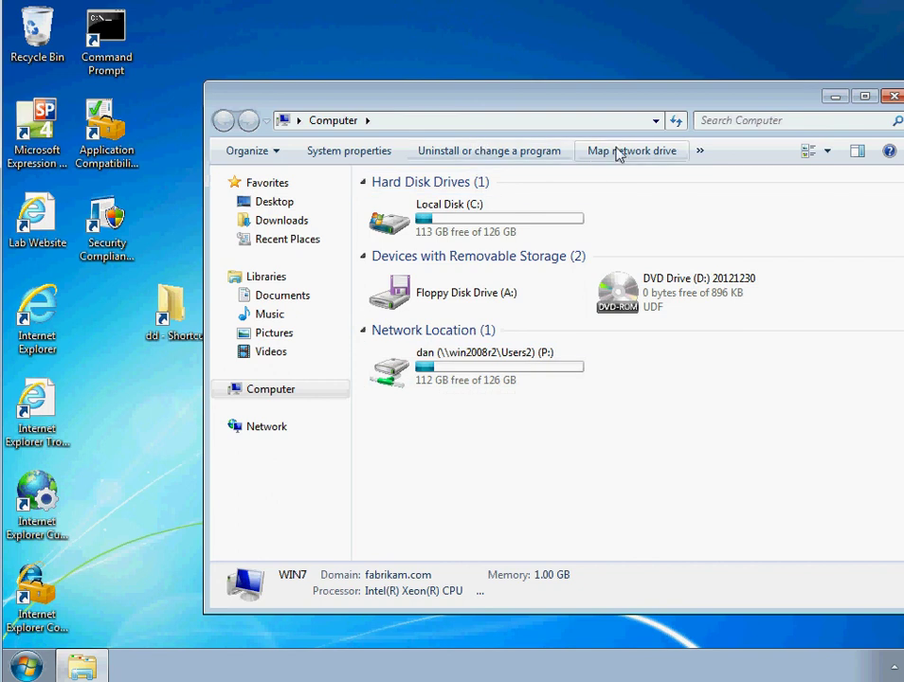
left_click(26, 665)
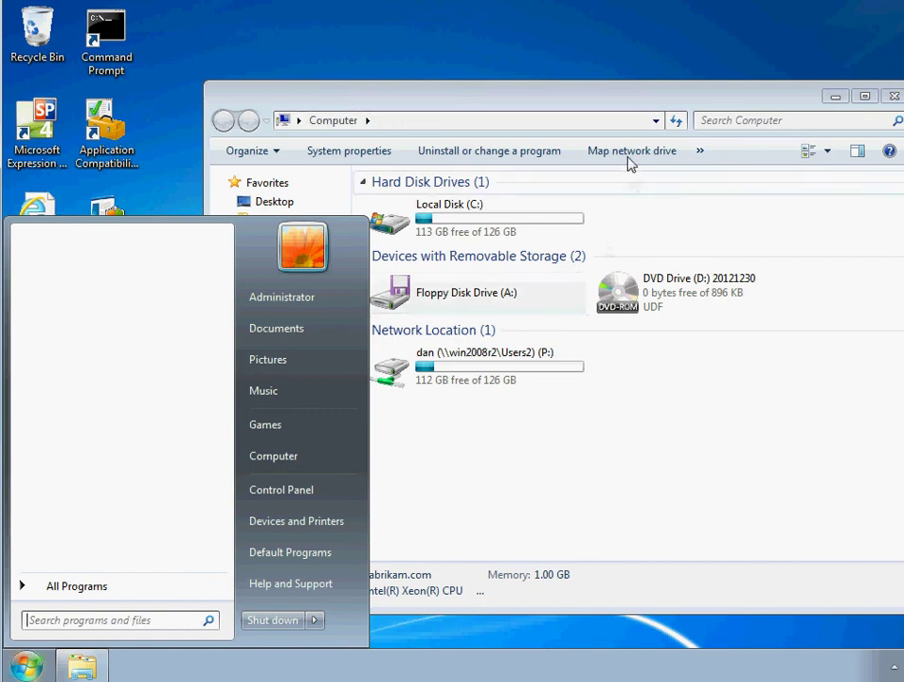
double_click(455, 374)
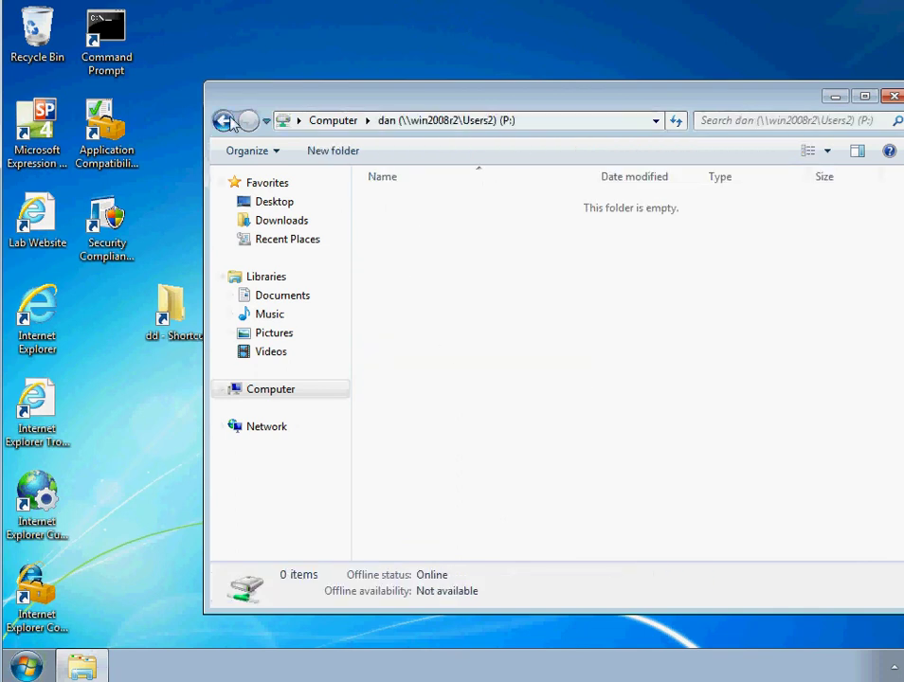
Step: Return to Computer and review drive P: on \\win2008r2\Users2 (112 GB free) beside C:, A: and D:
left_click(223, 121)
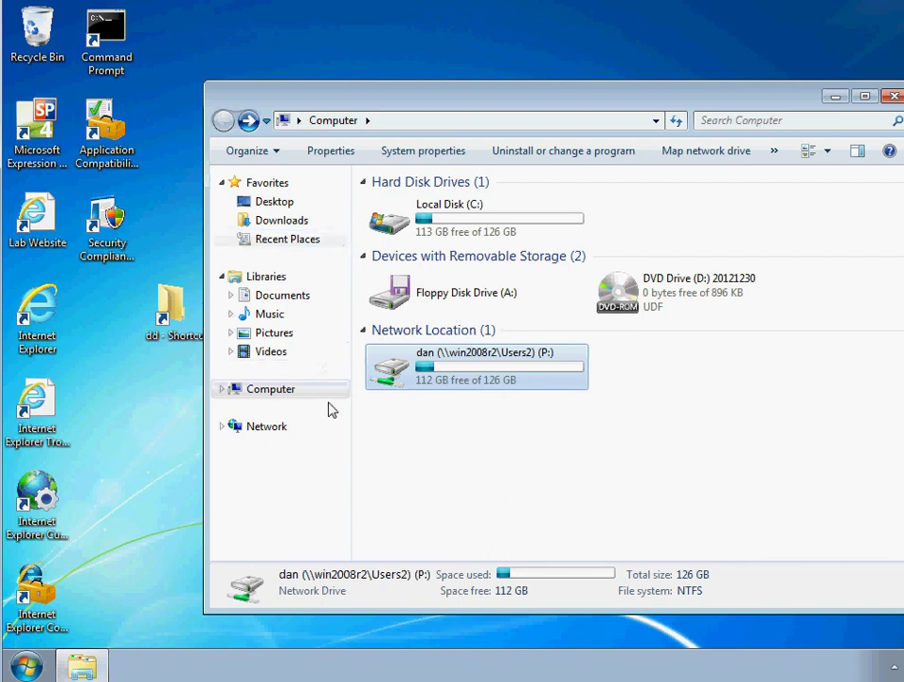
left_click_drag(590, 407, 357, 202)
left_click(783, 397)
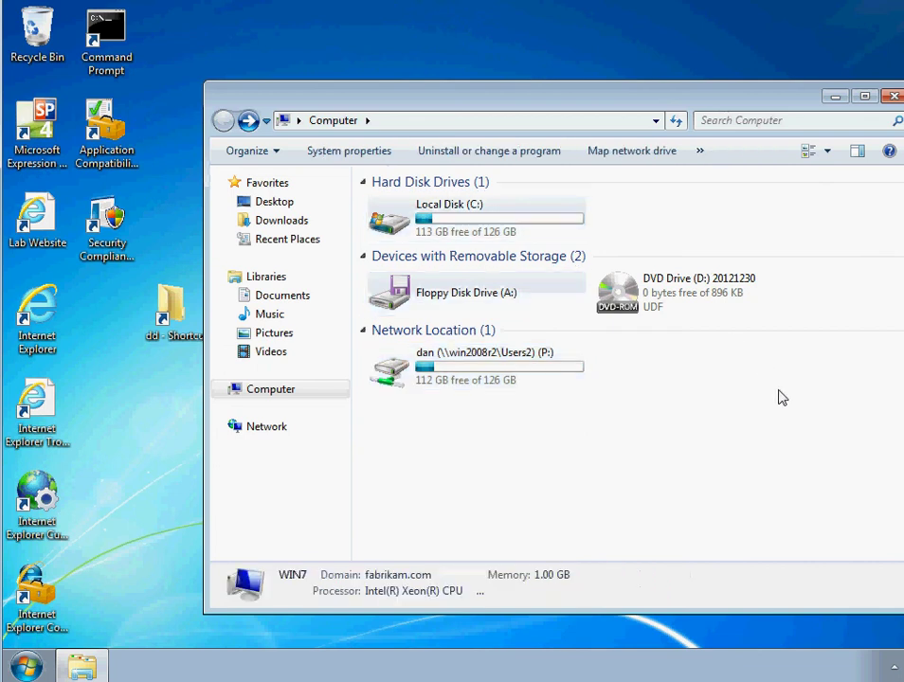